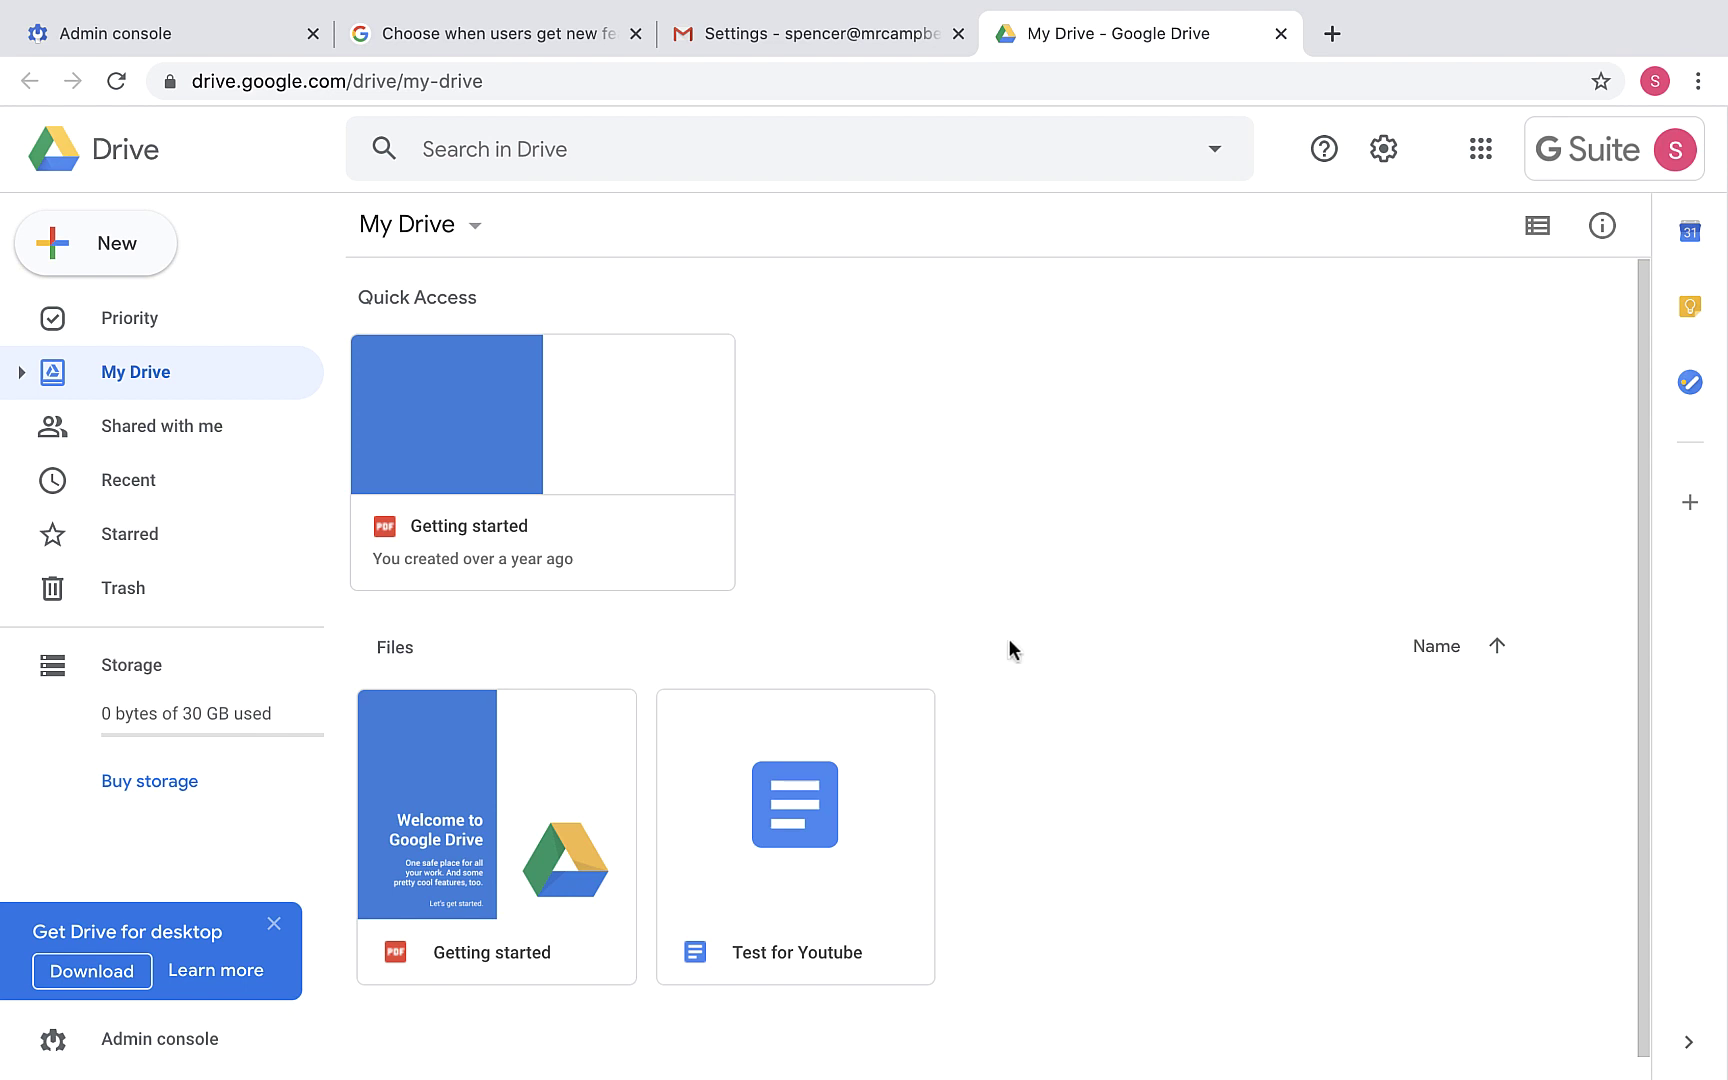
# Step: Open the Test for Youtube document and view its sharing settings
pyautogui.doubleClick(797, 812)
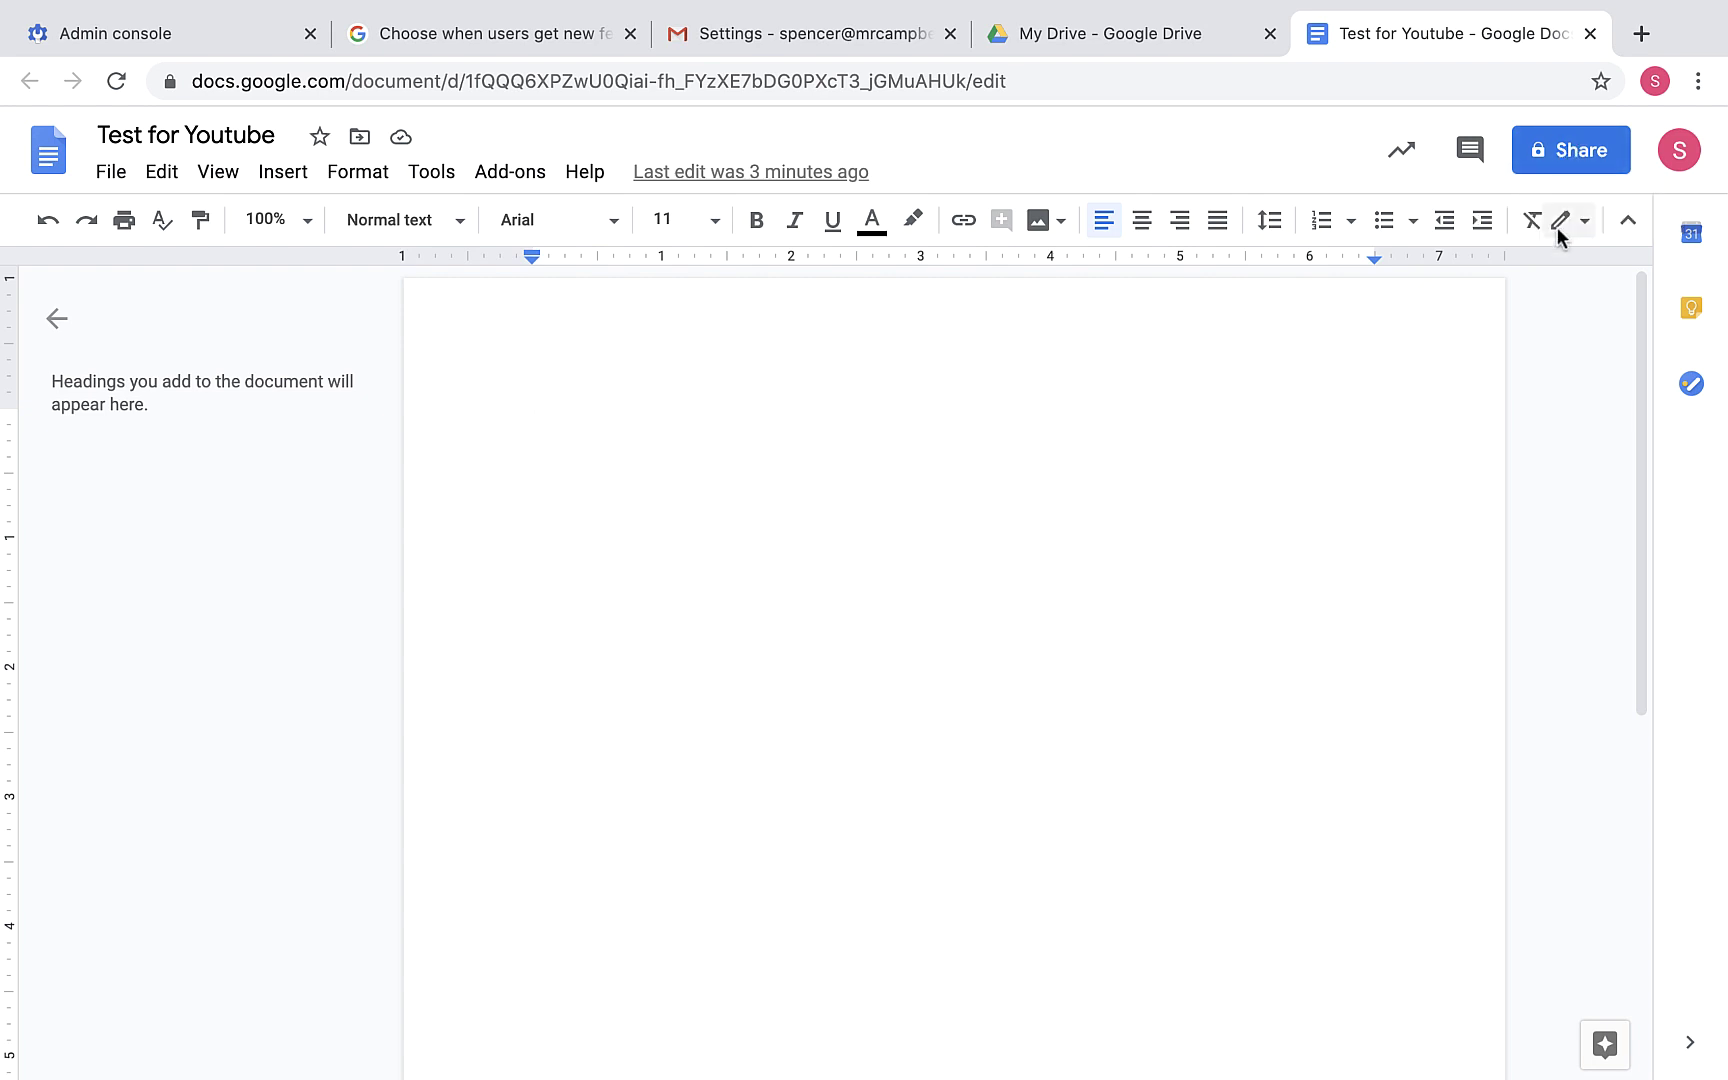
pyautogui.click(1561, 162)
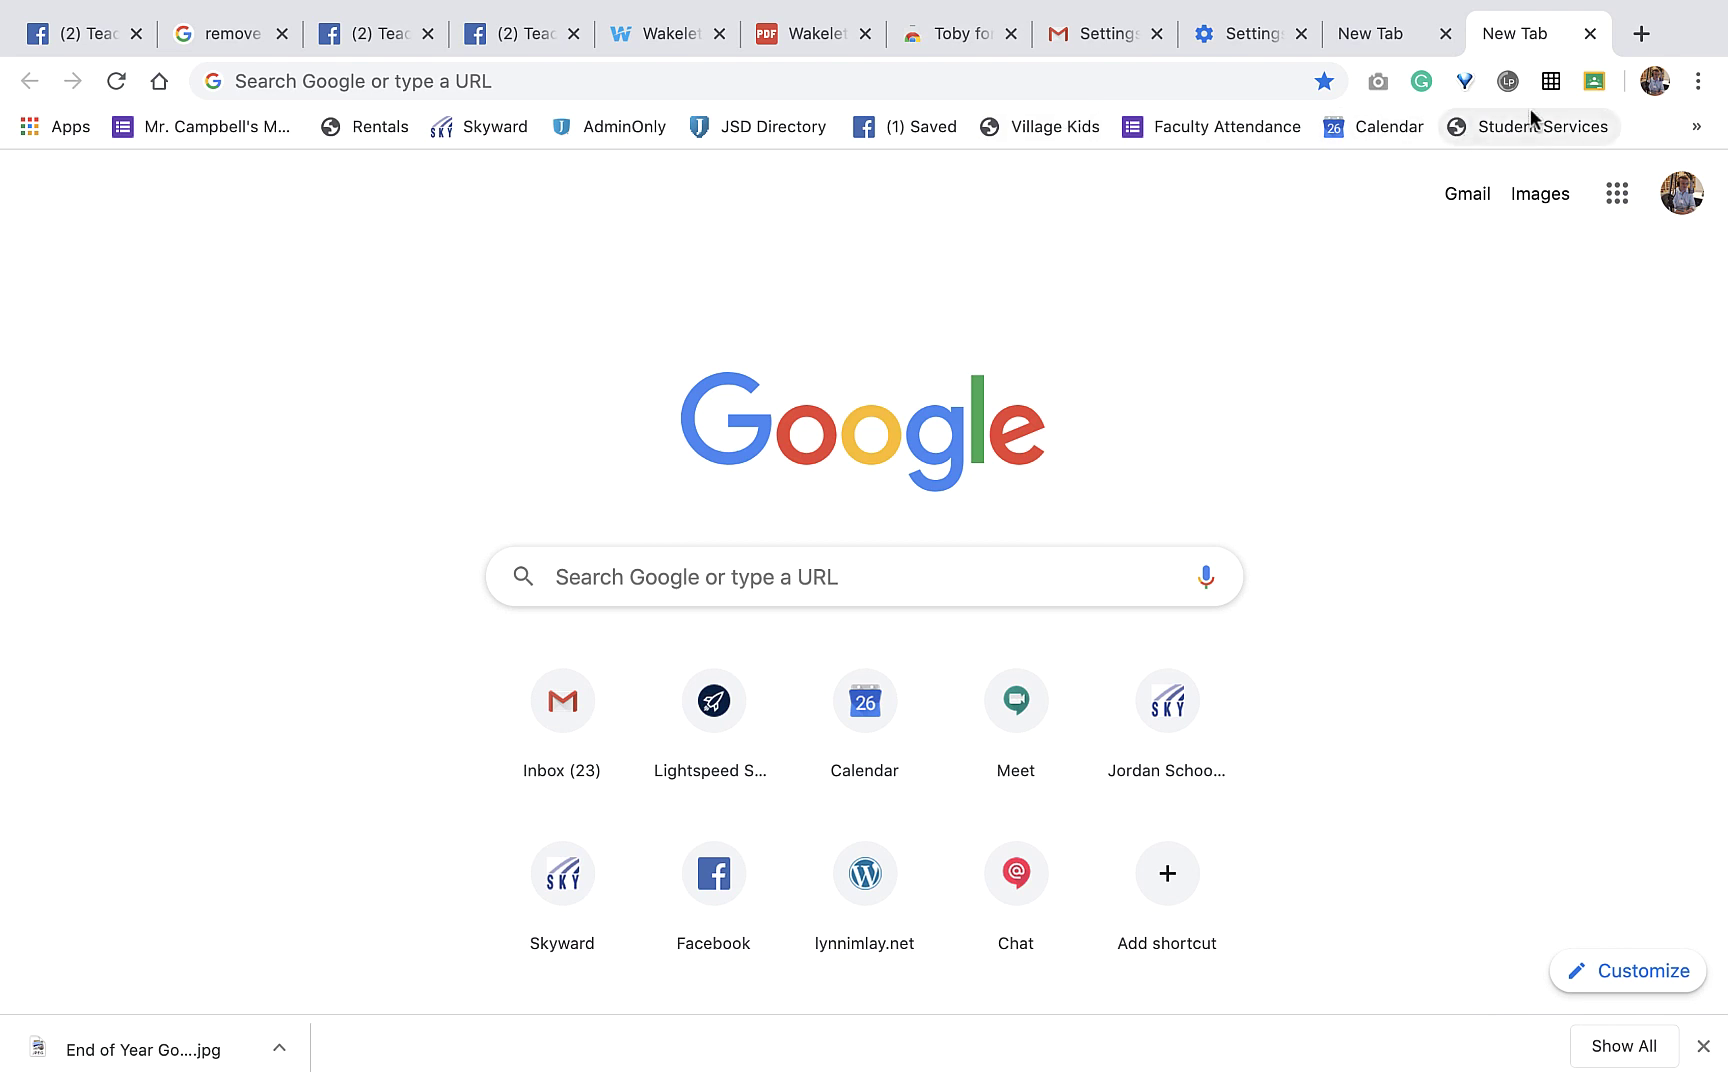
# Step: Open the Google Meet tutorials document from Drive in a new tab and view its old share dialog
pyautogui.click(1641, 34)
pyautogui.write('drive')
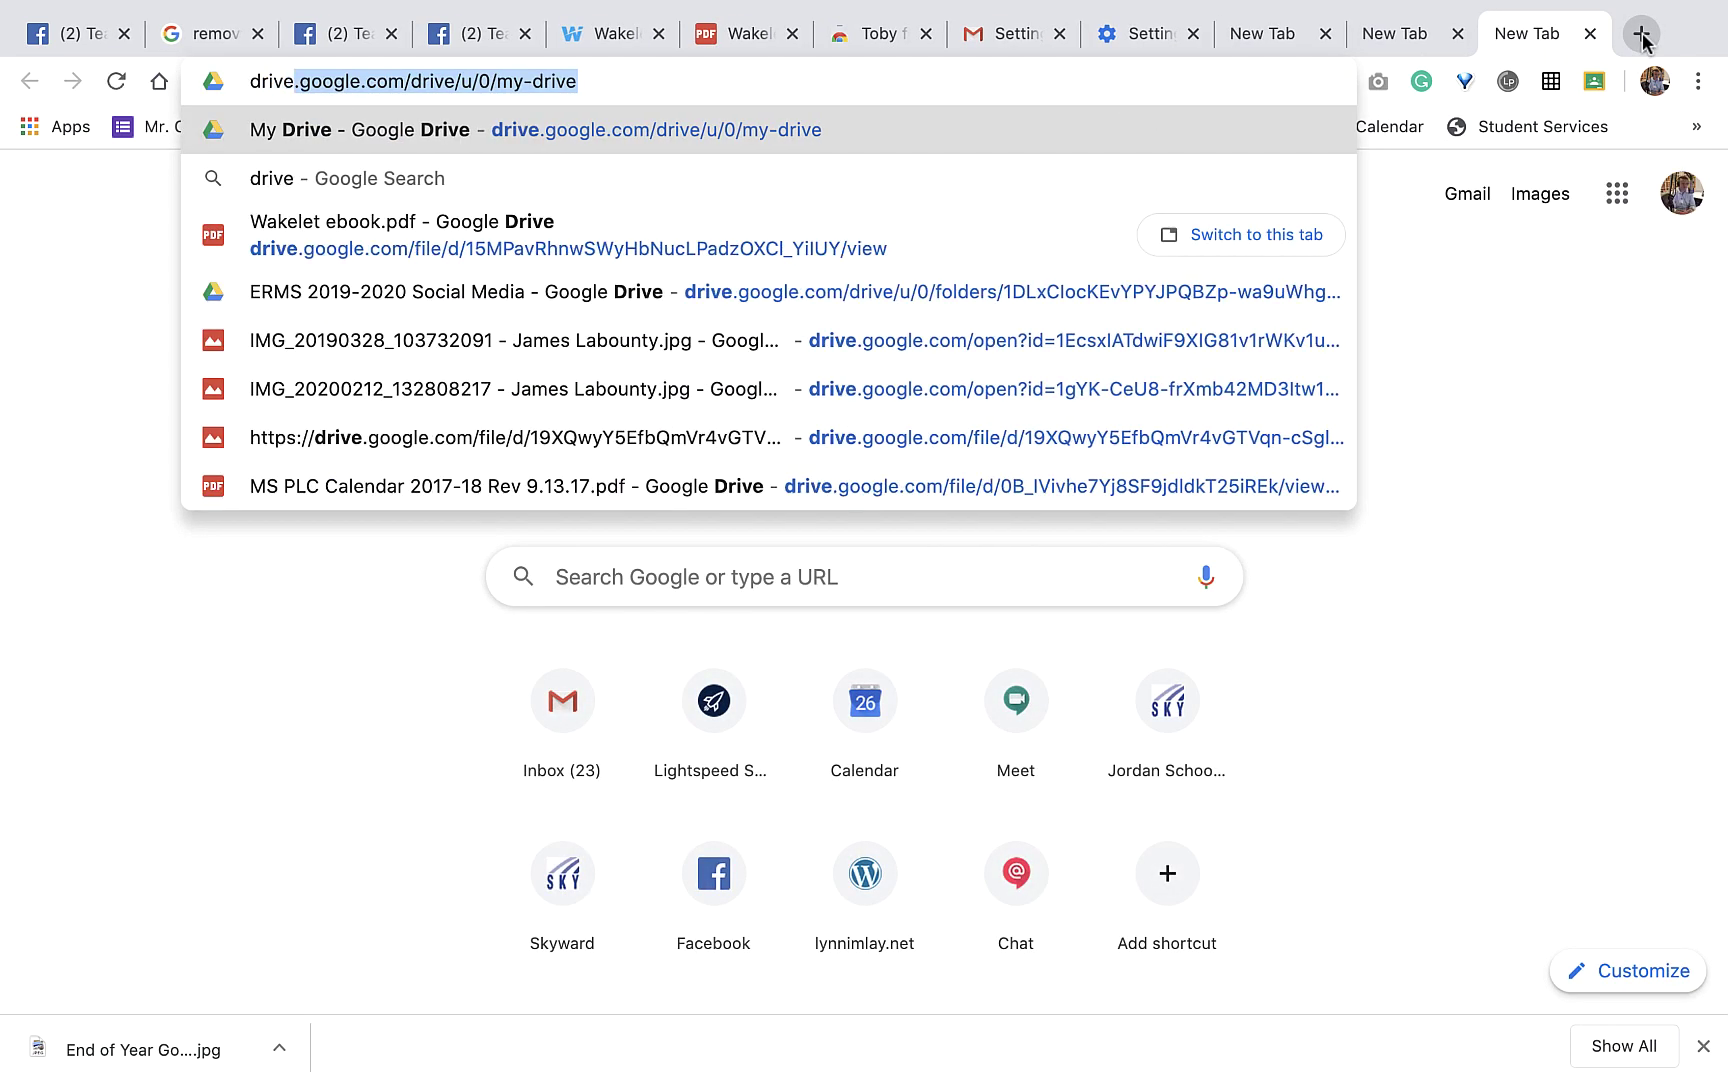
pyautogui.press('Return')
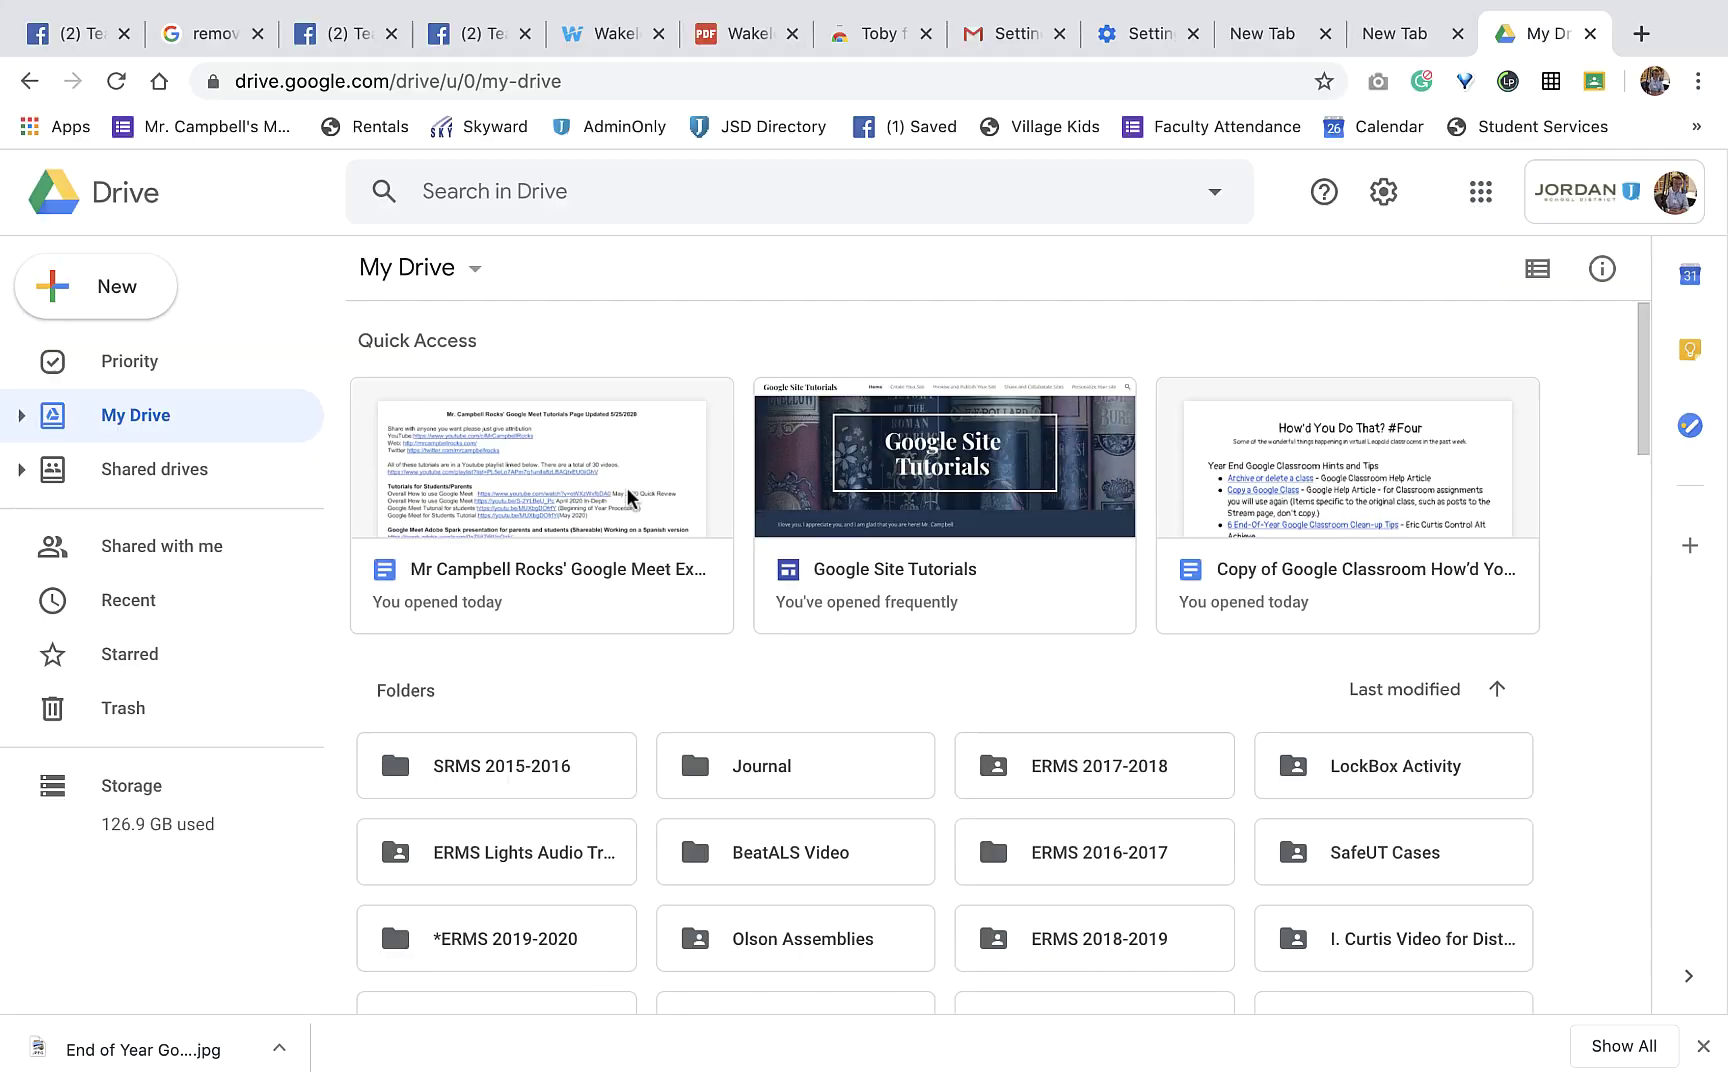
pyautogui.click(630, 497)
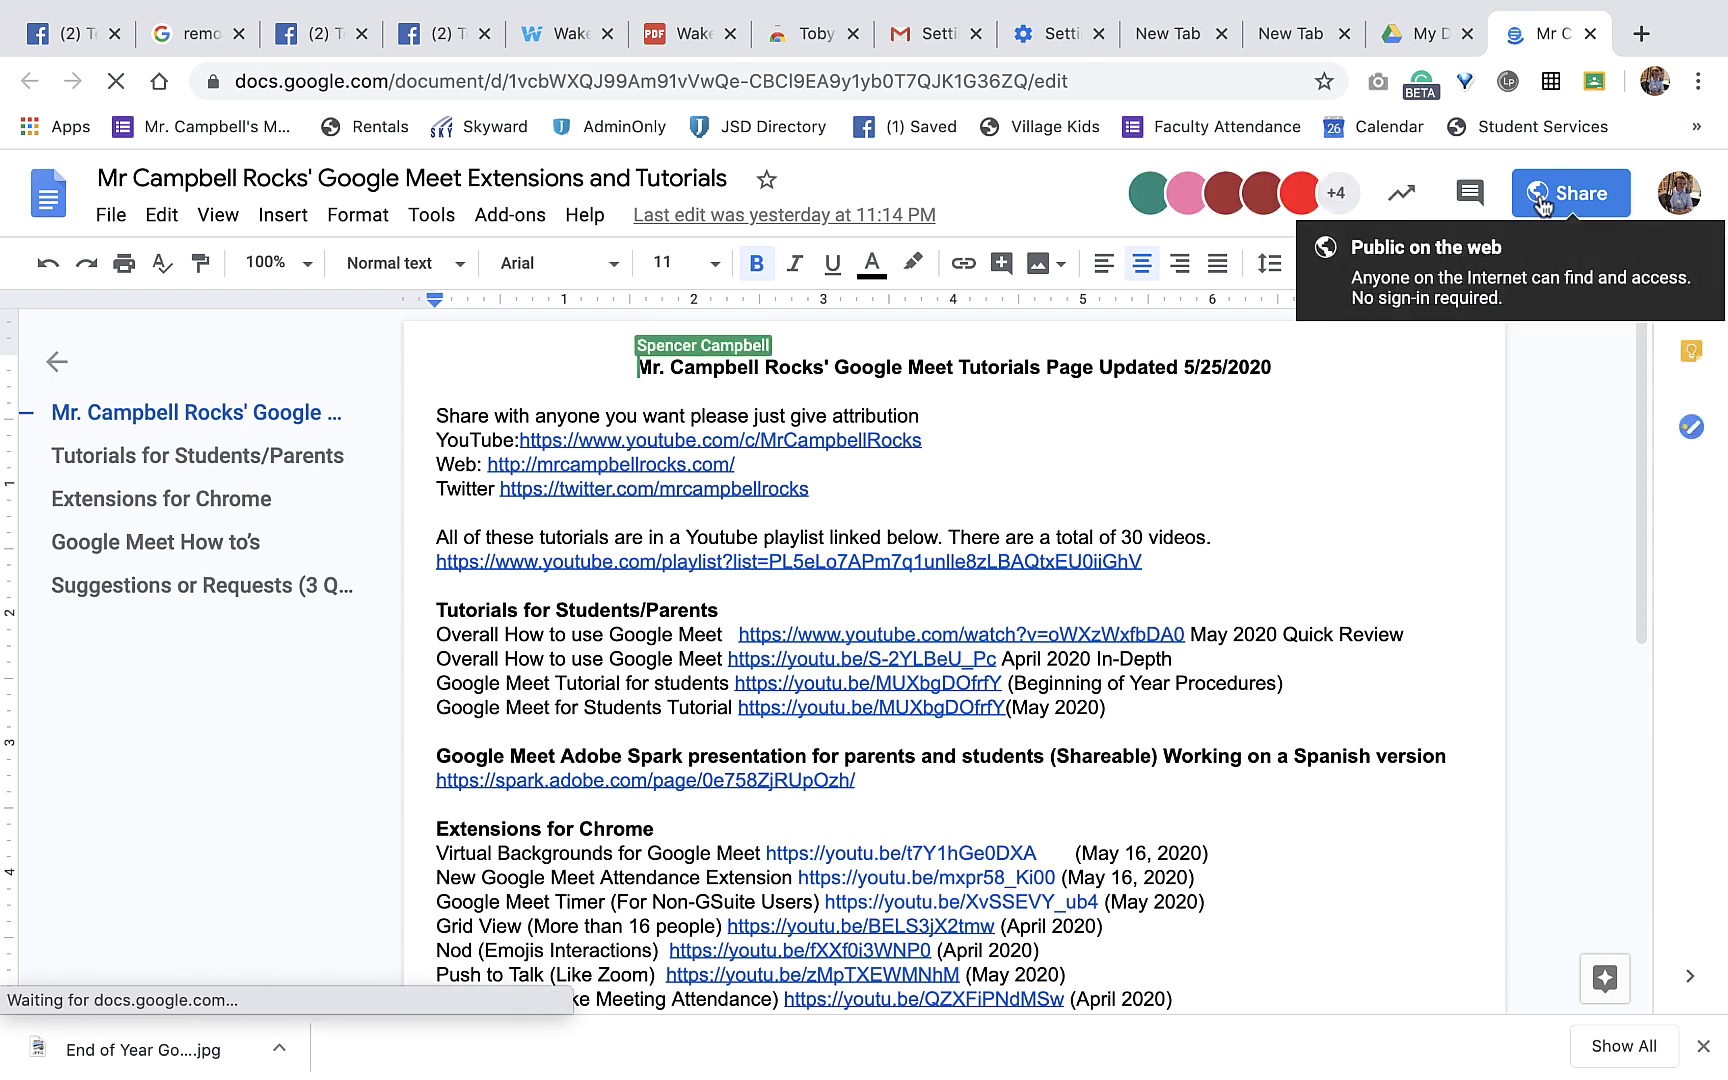
pyautogui.click(1546, 196)
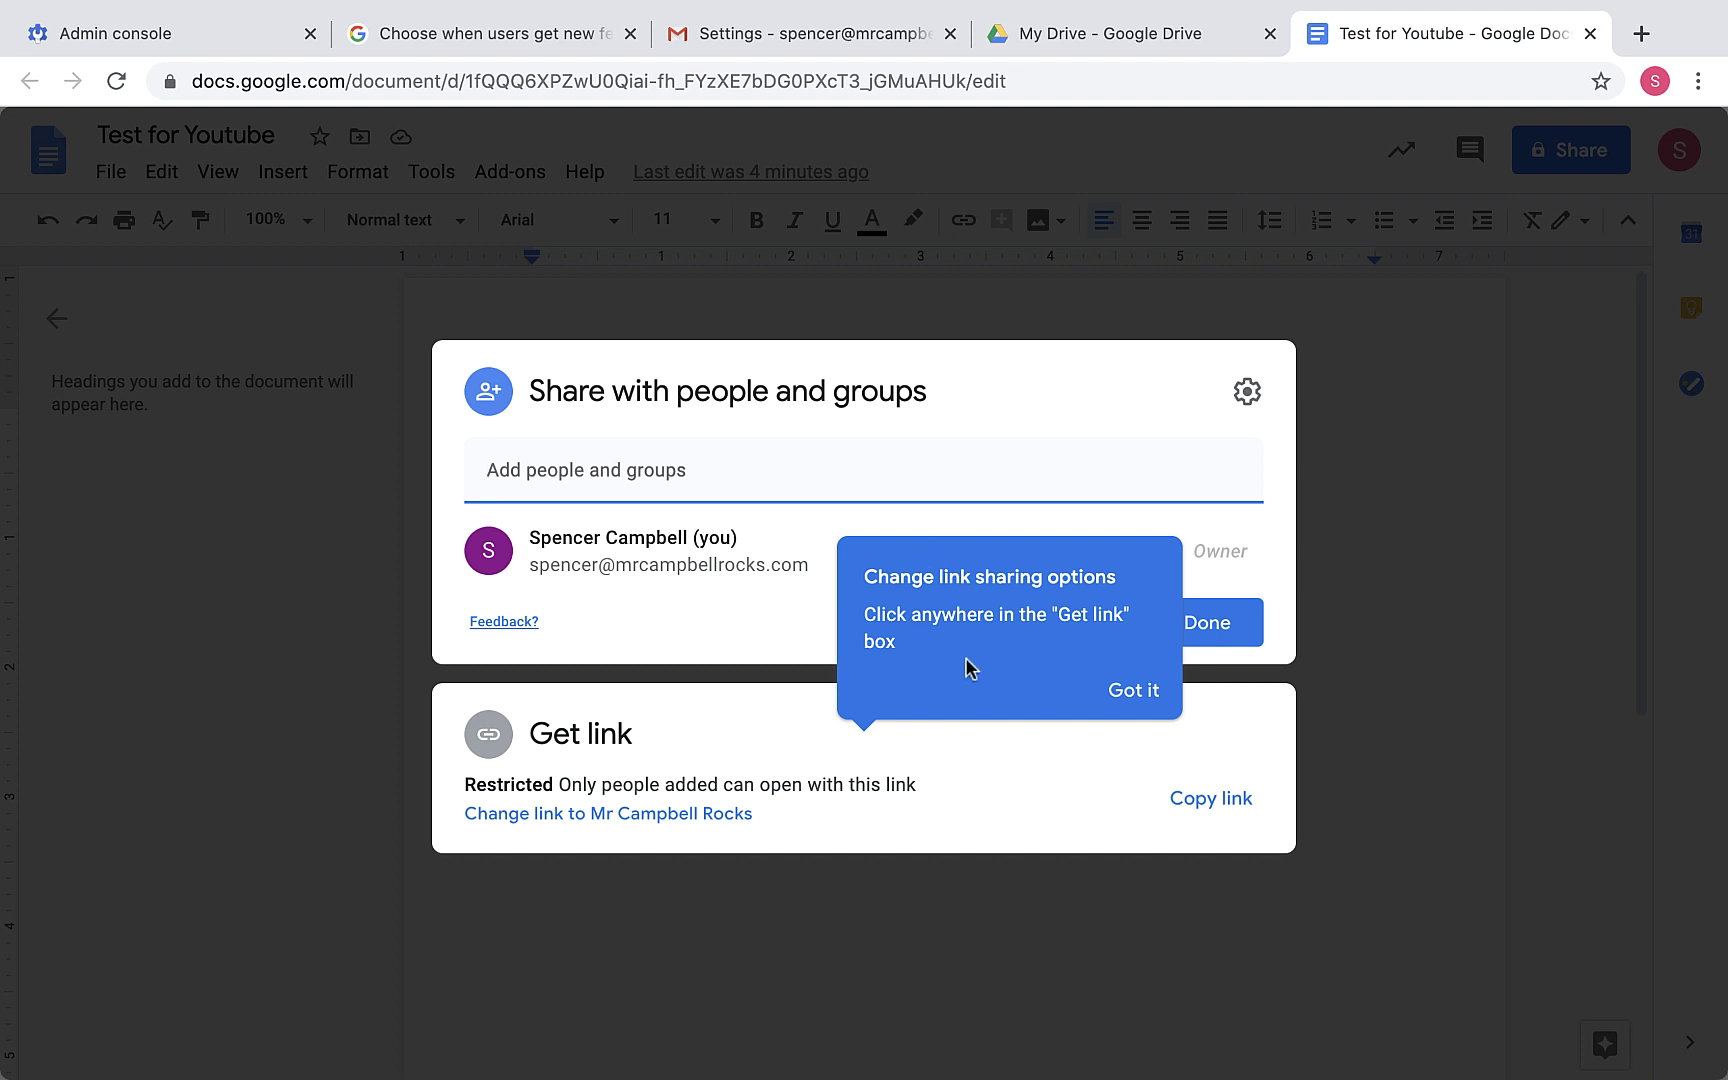
# Step: Copy Test for Youtube's link, change it to Mr Campbell Rocks, and copy it again
pyautogui.click(1134, 690)
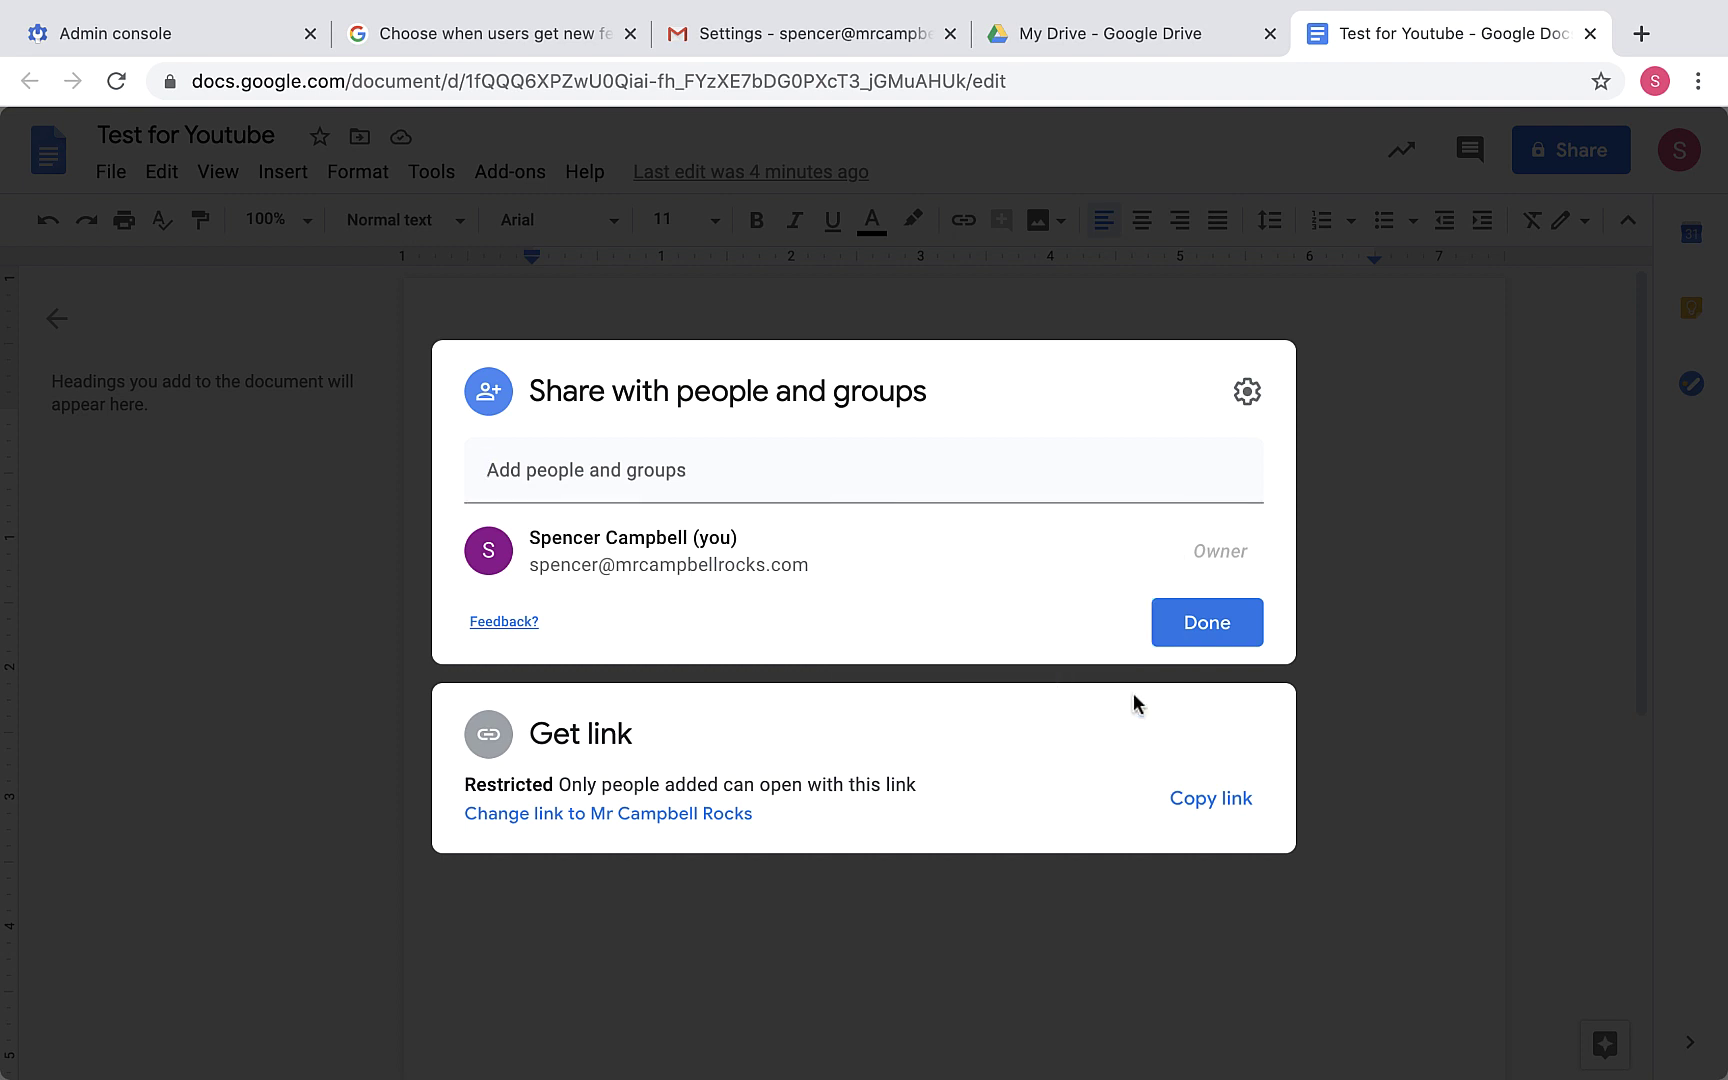
pyautogui.click(1190, 800)
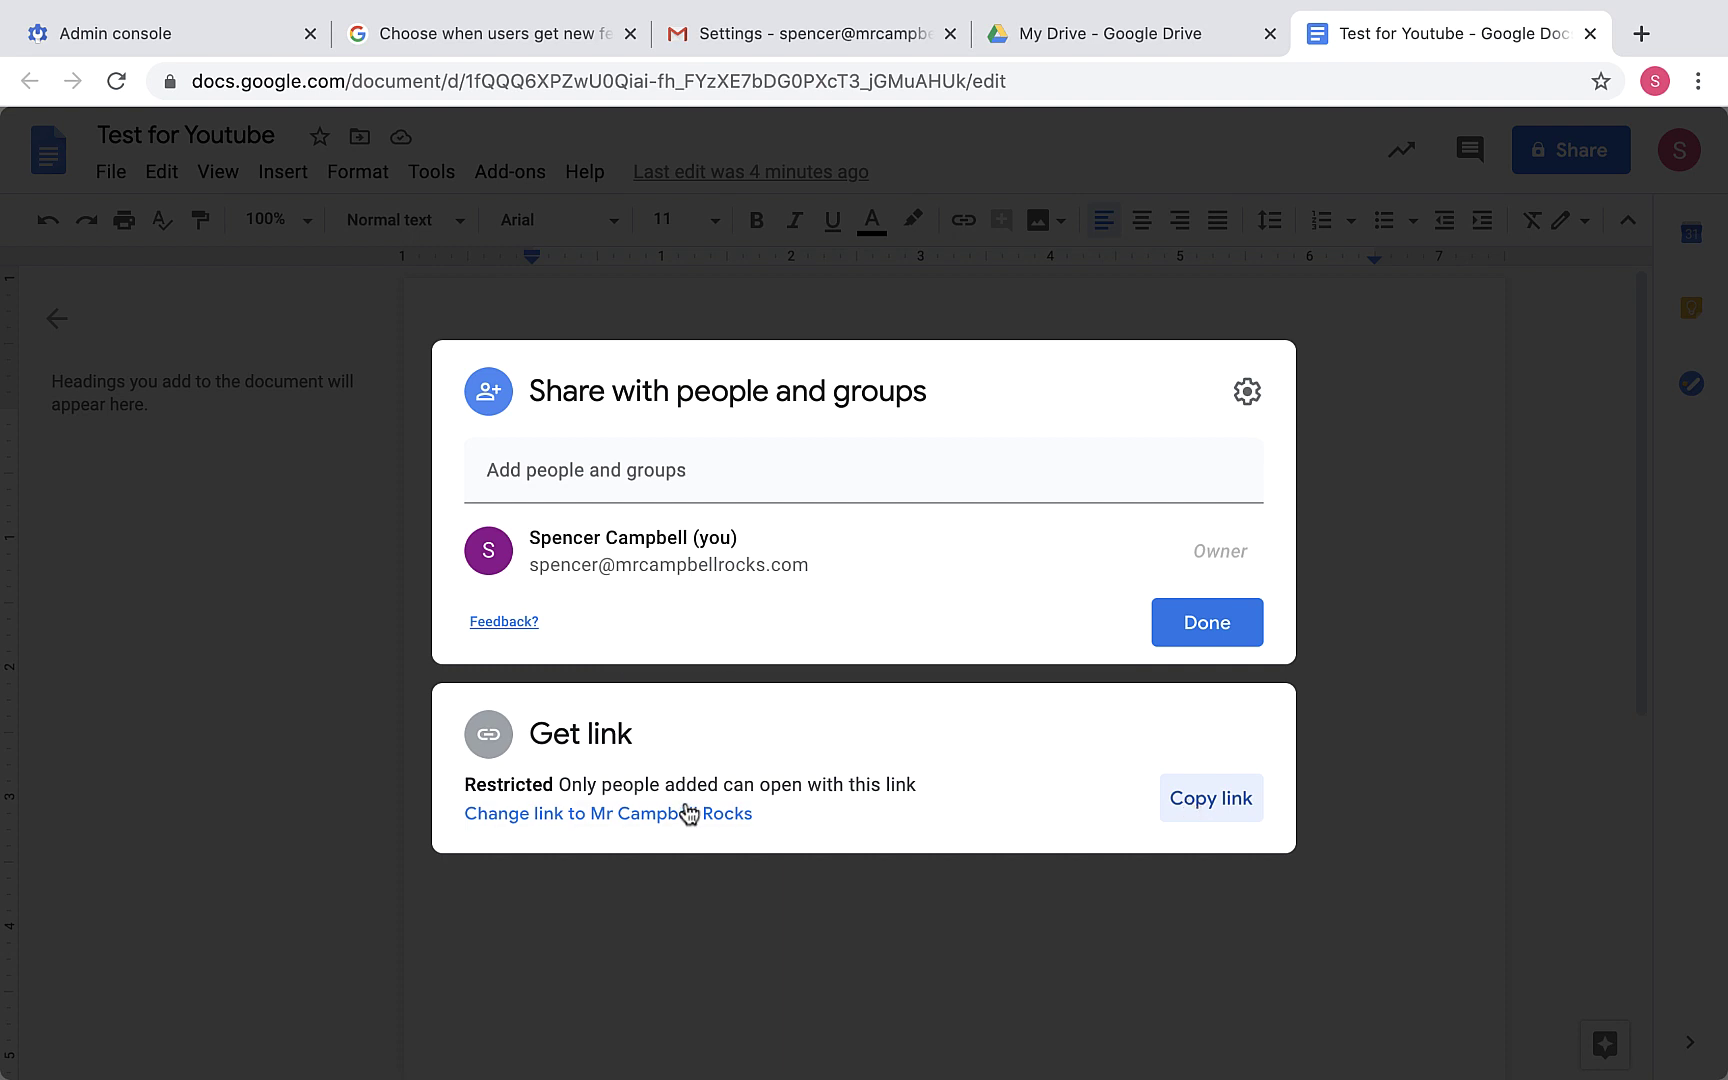
pyautogui.click(648, 814)
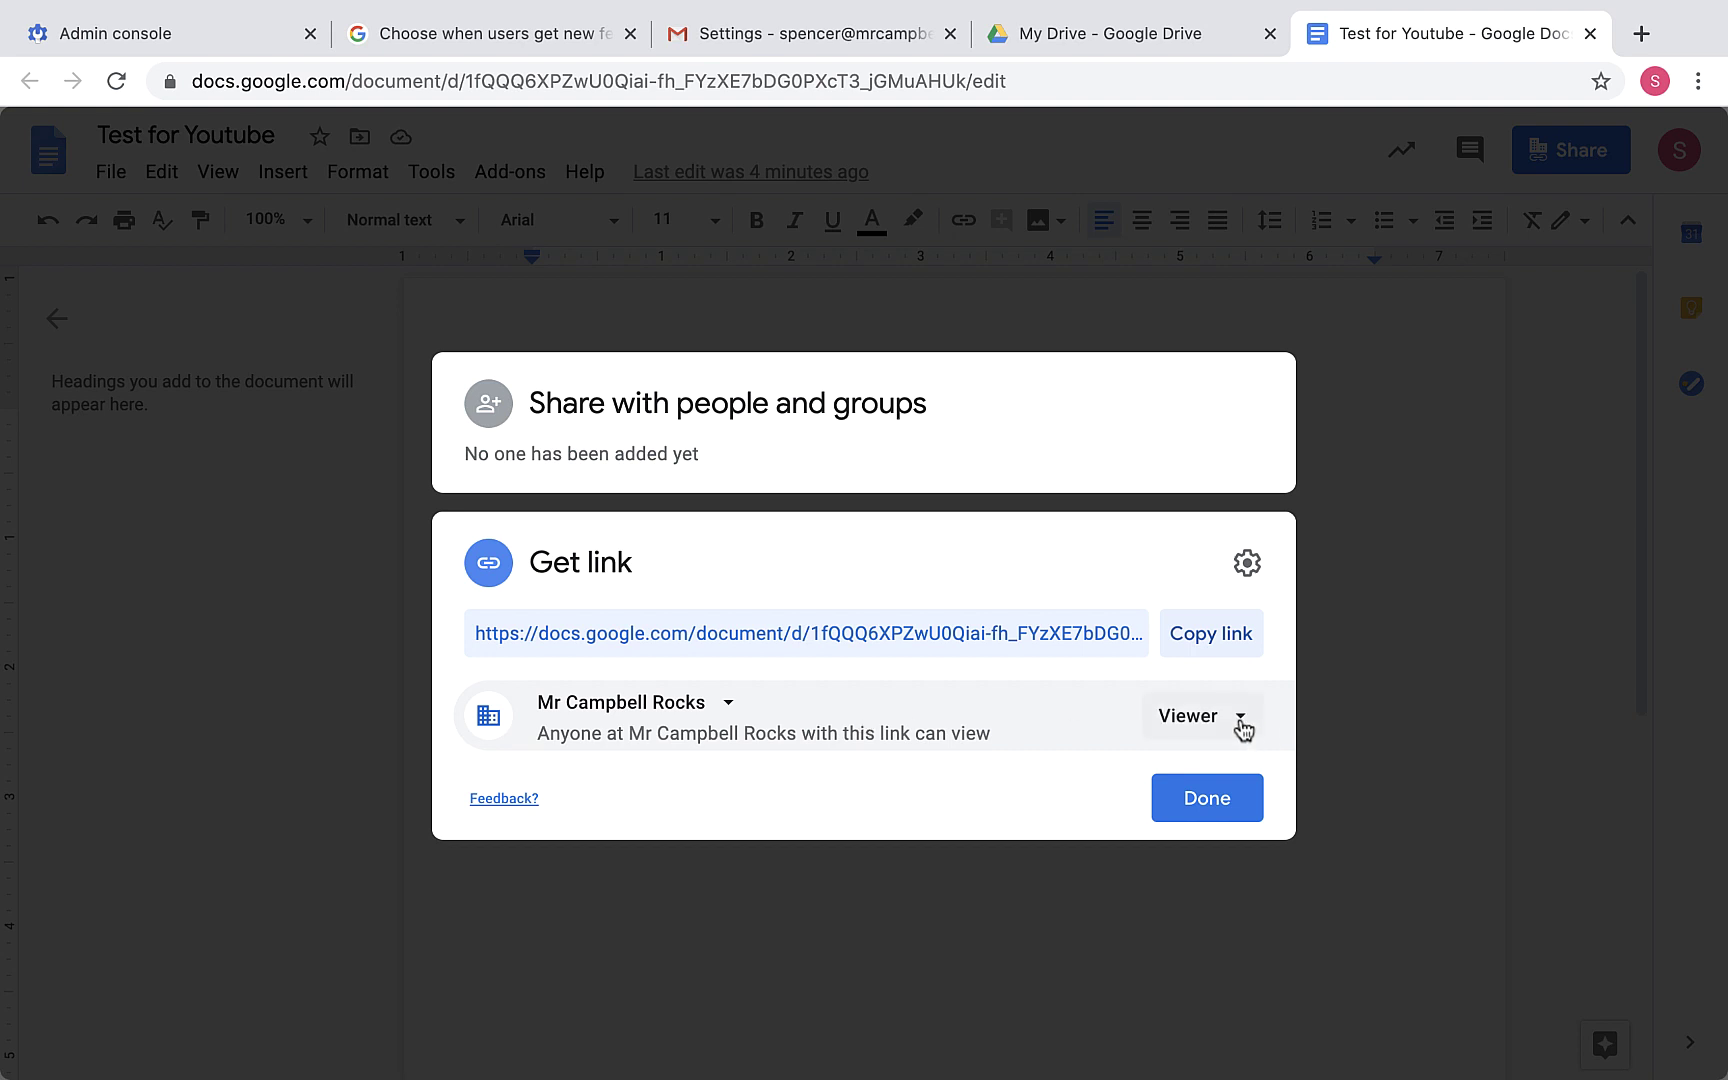
pyautogui.click(1232, 638)
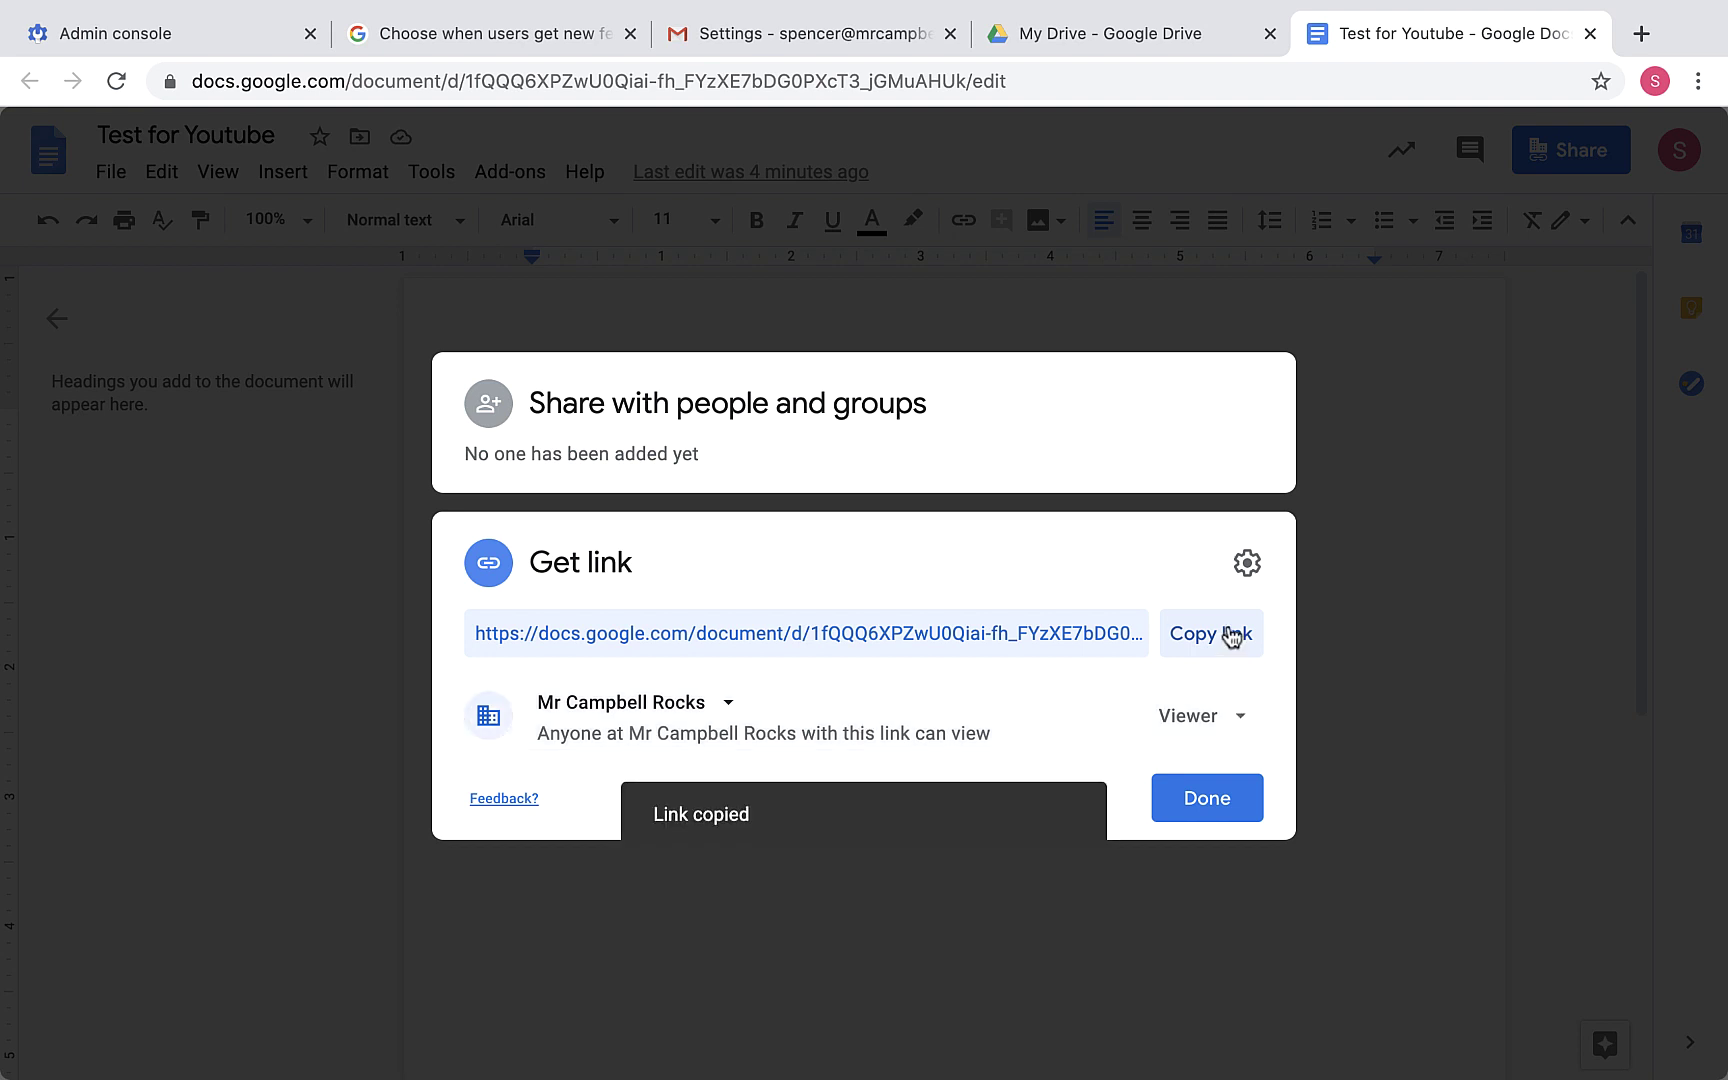
# Step: Make the link searchable within Mr Campbell Rocks and change its role from Viewer to Commenter
pyautogui.click(1247, 565)
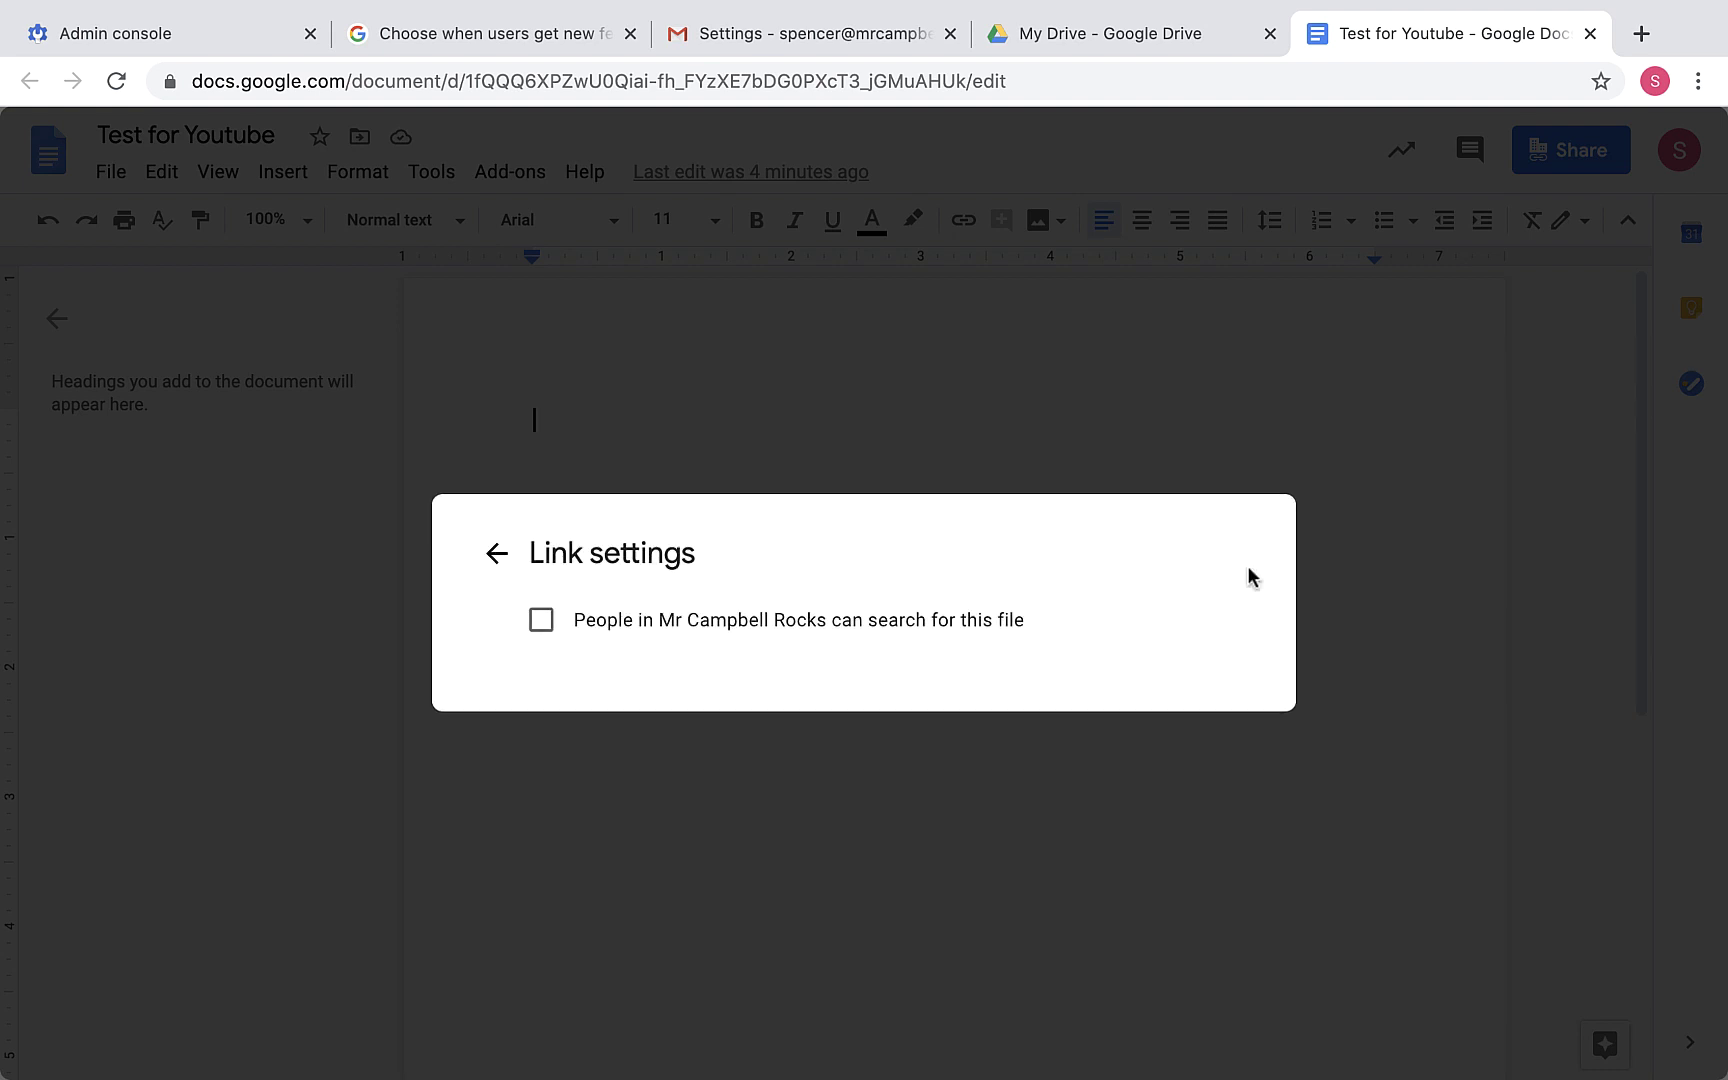
pyautogui.click(541, 619)
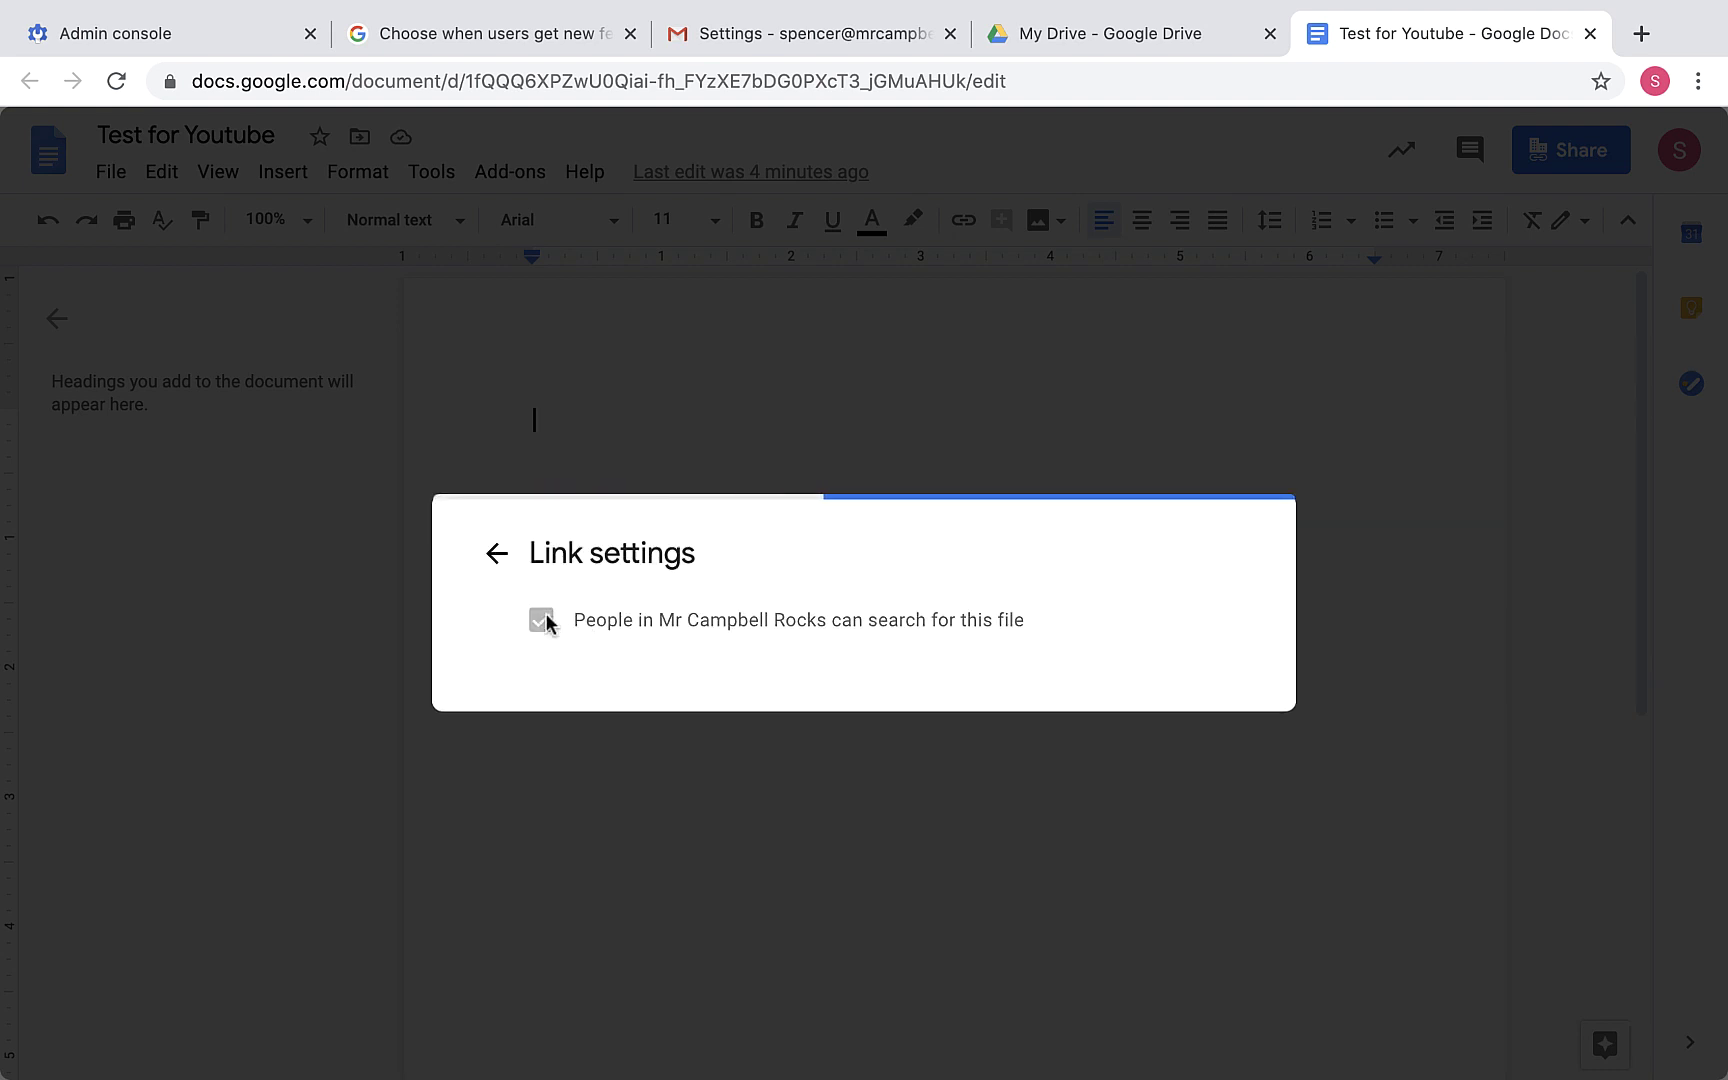
pyautogui.click(497, 553)
pyautogui.click(1232, 722)
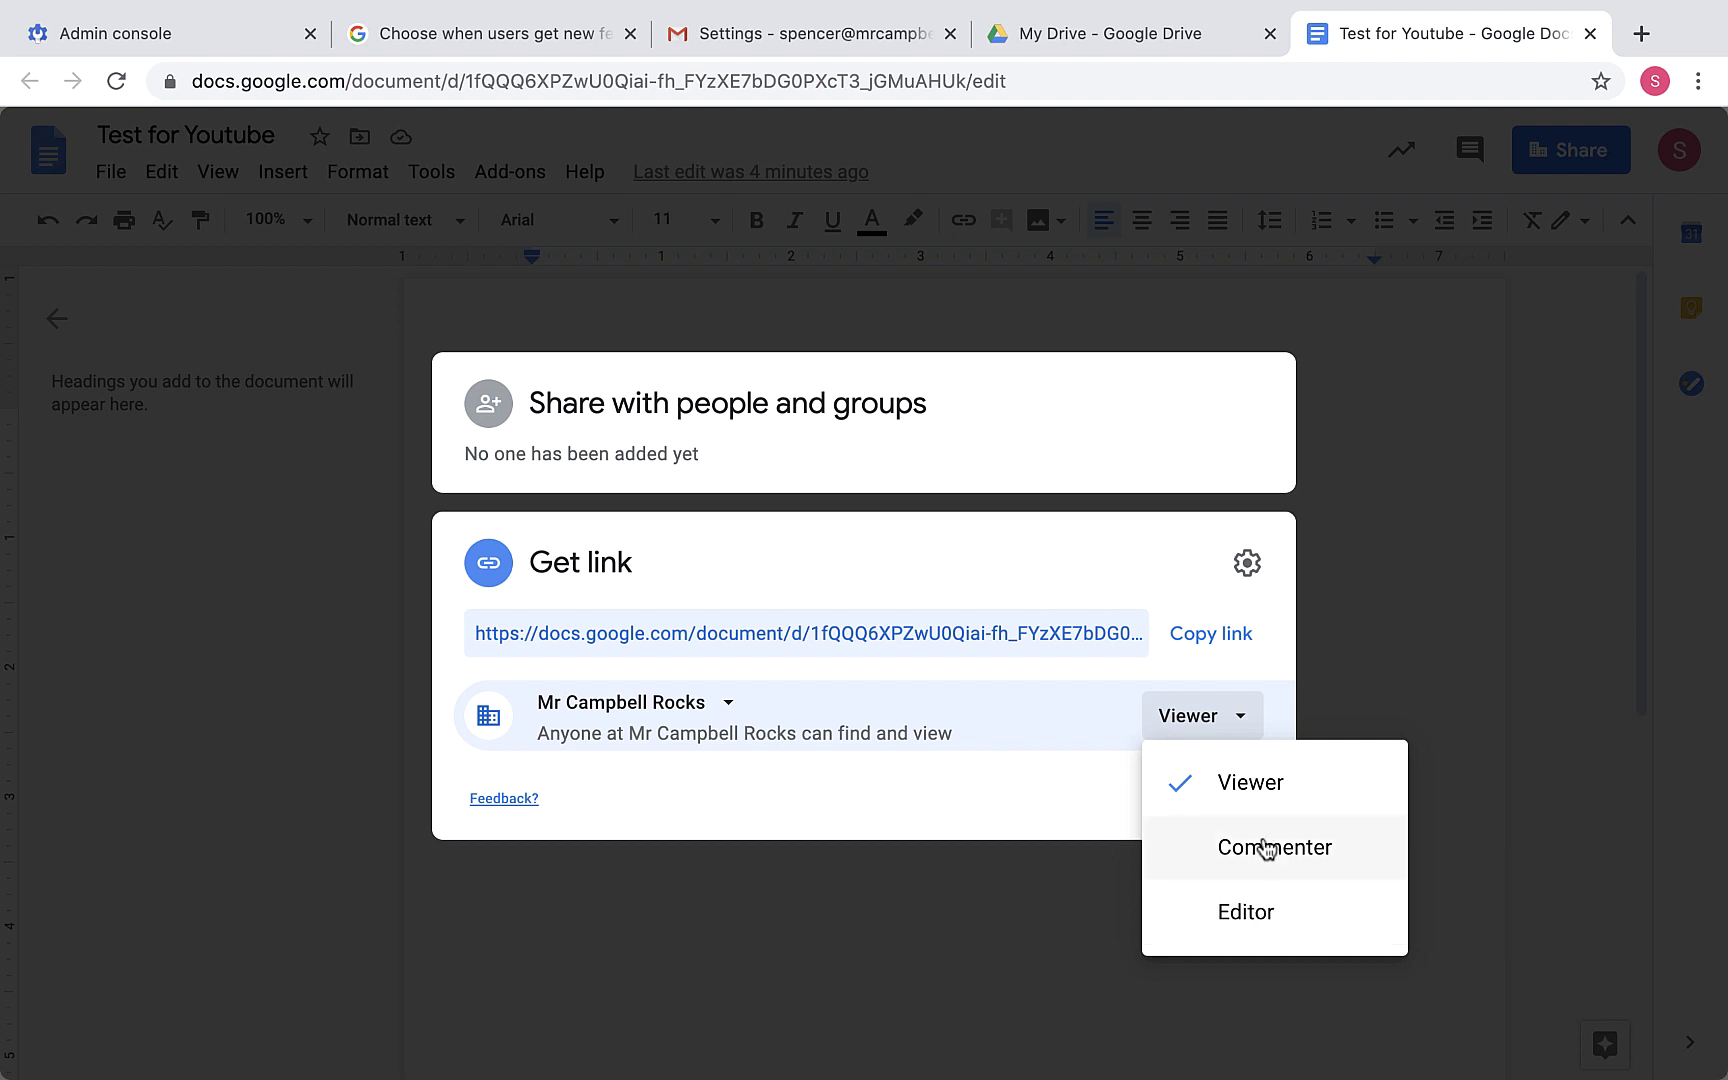
pyautogui.click(1266, 849)
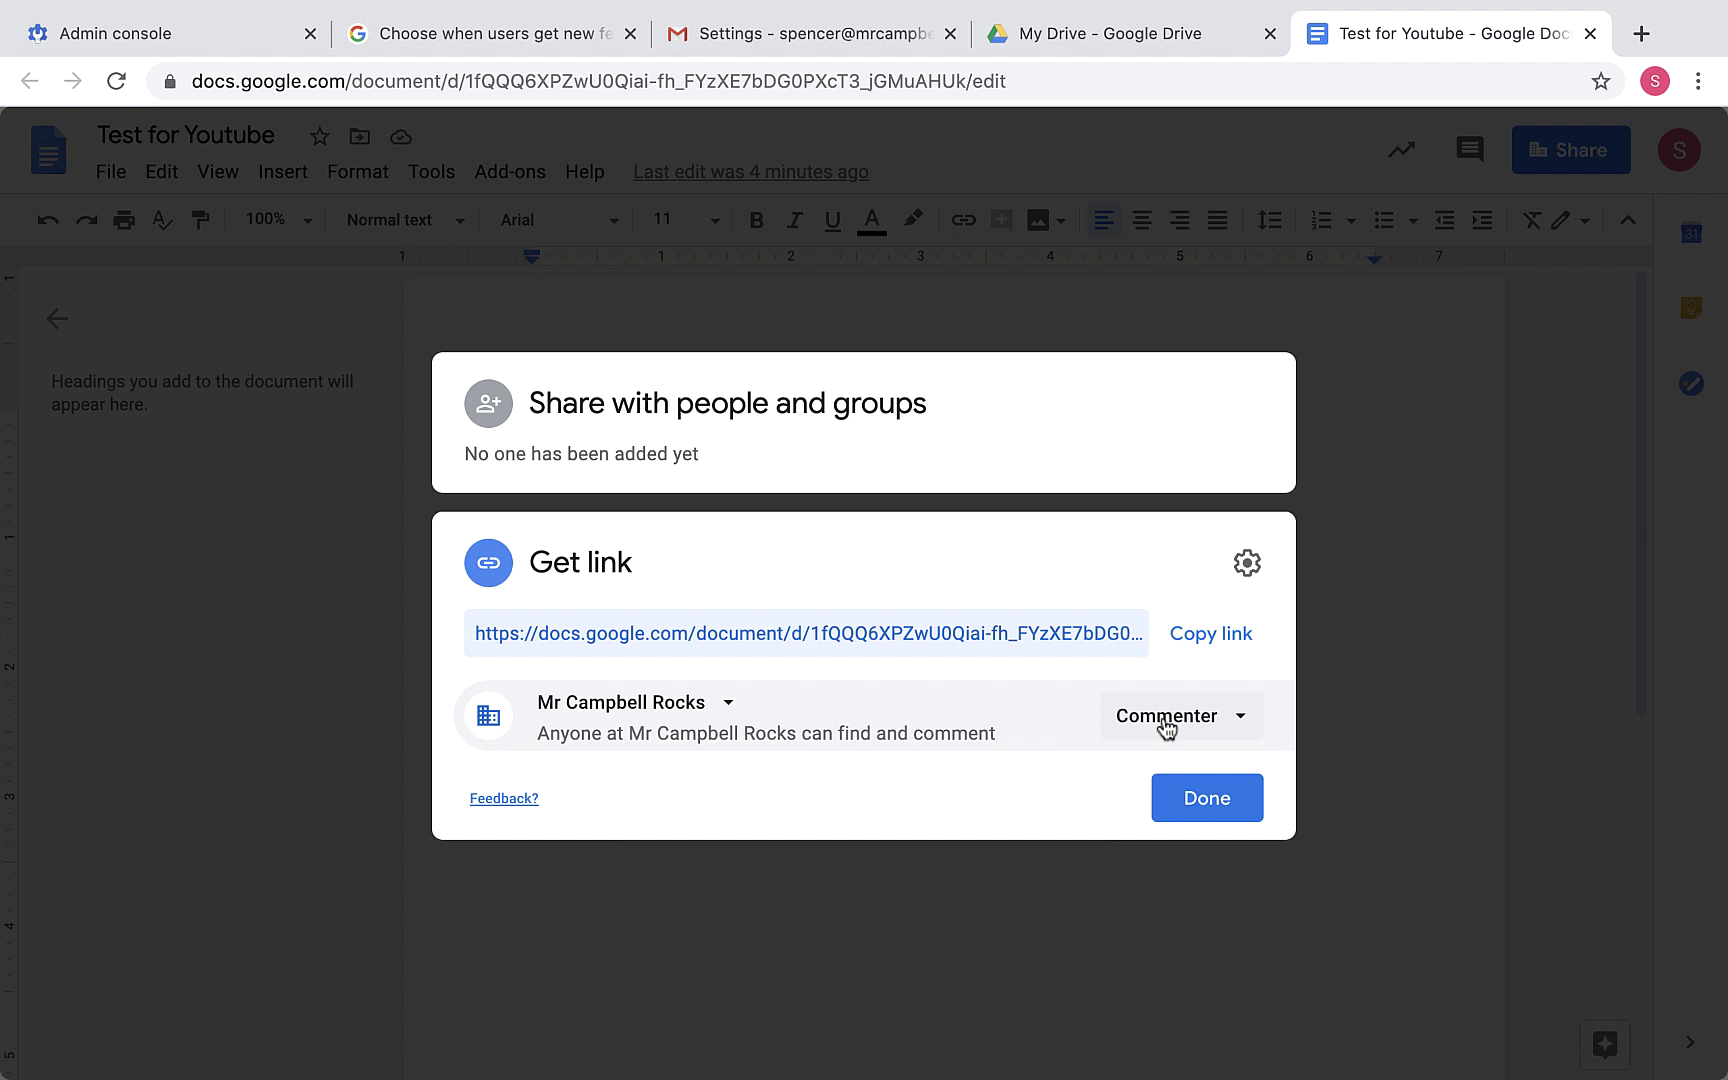
# Step: Review the invited-people permission choices in the Meet document's old share dialog without changing them
pyautogui.click(1205, 800)
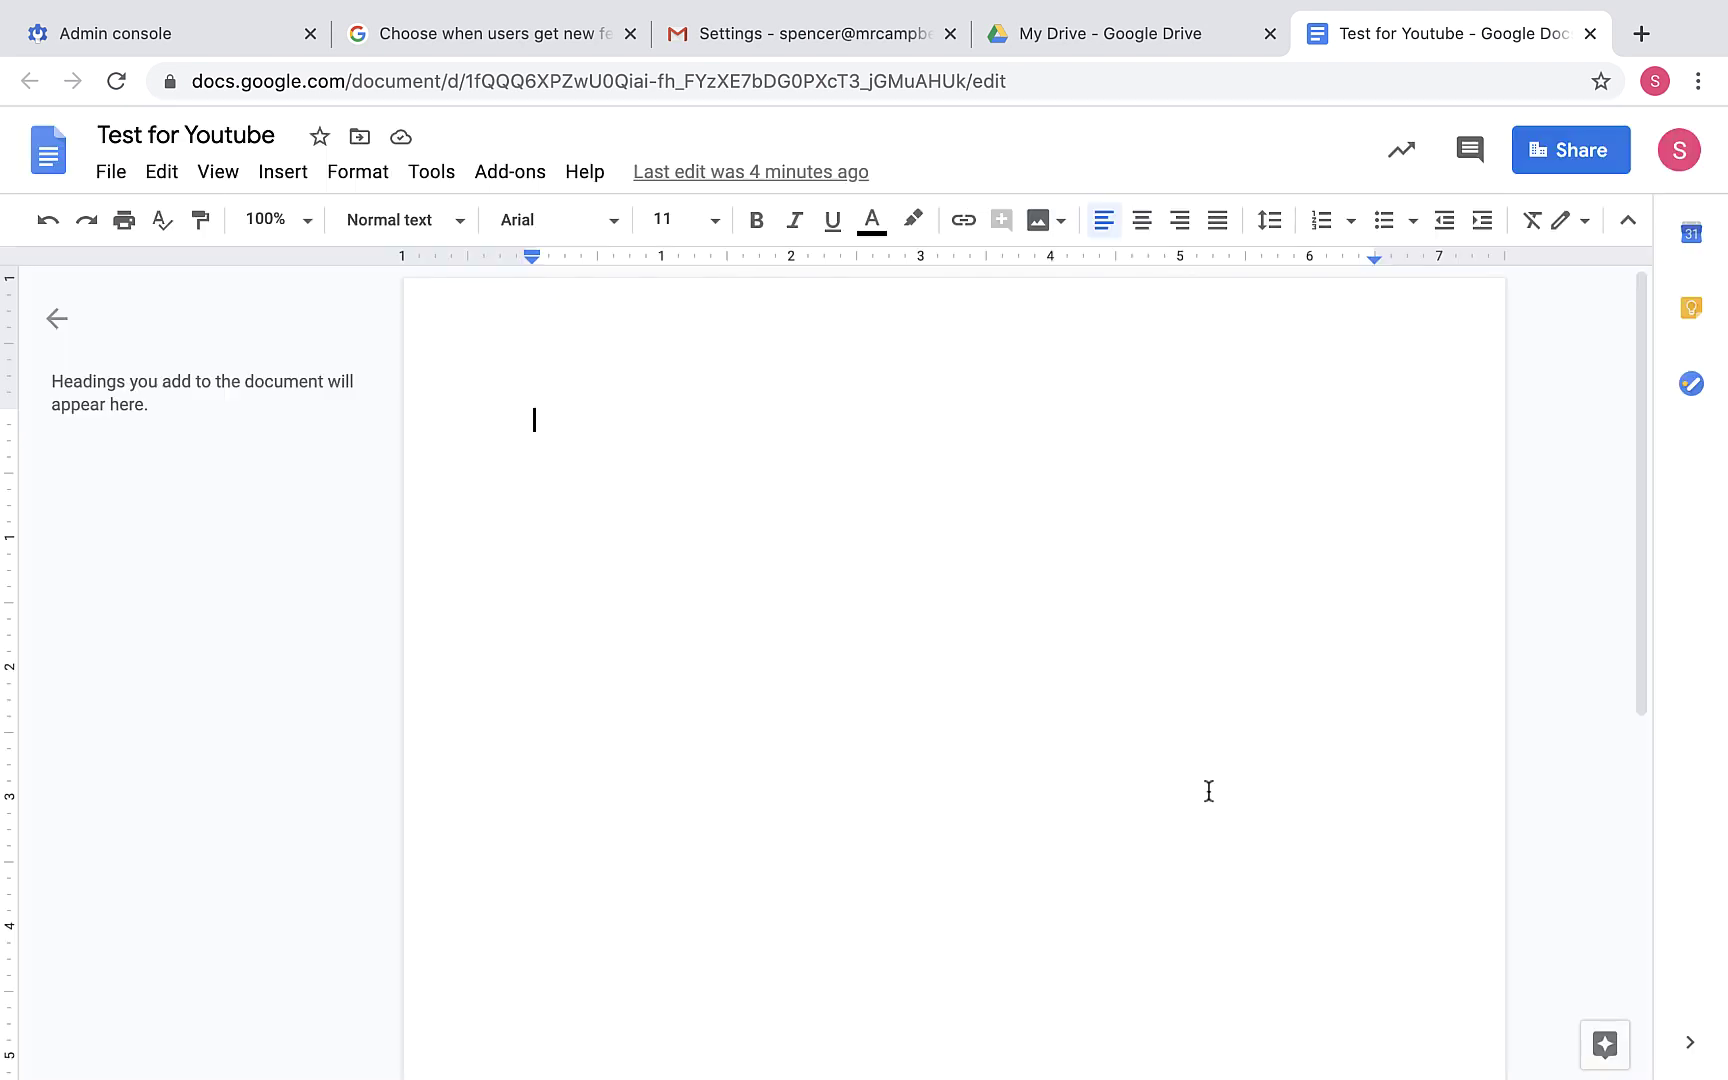
pyautogui.click(1561, 152)
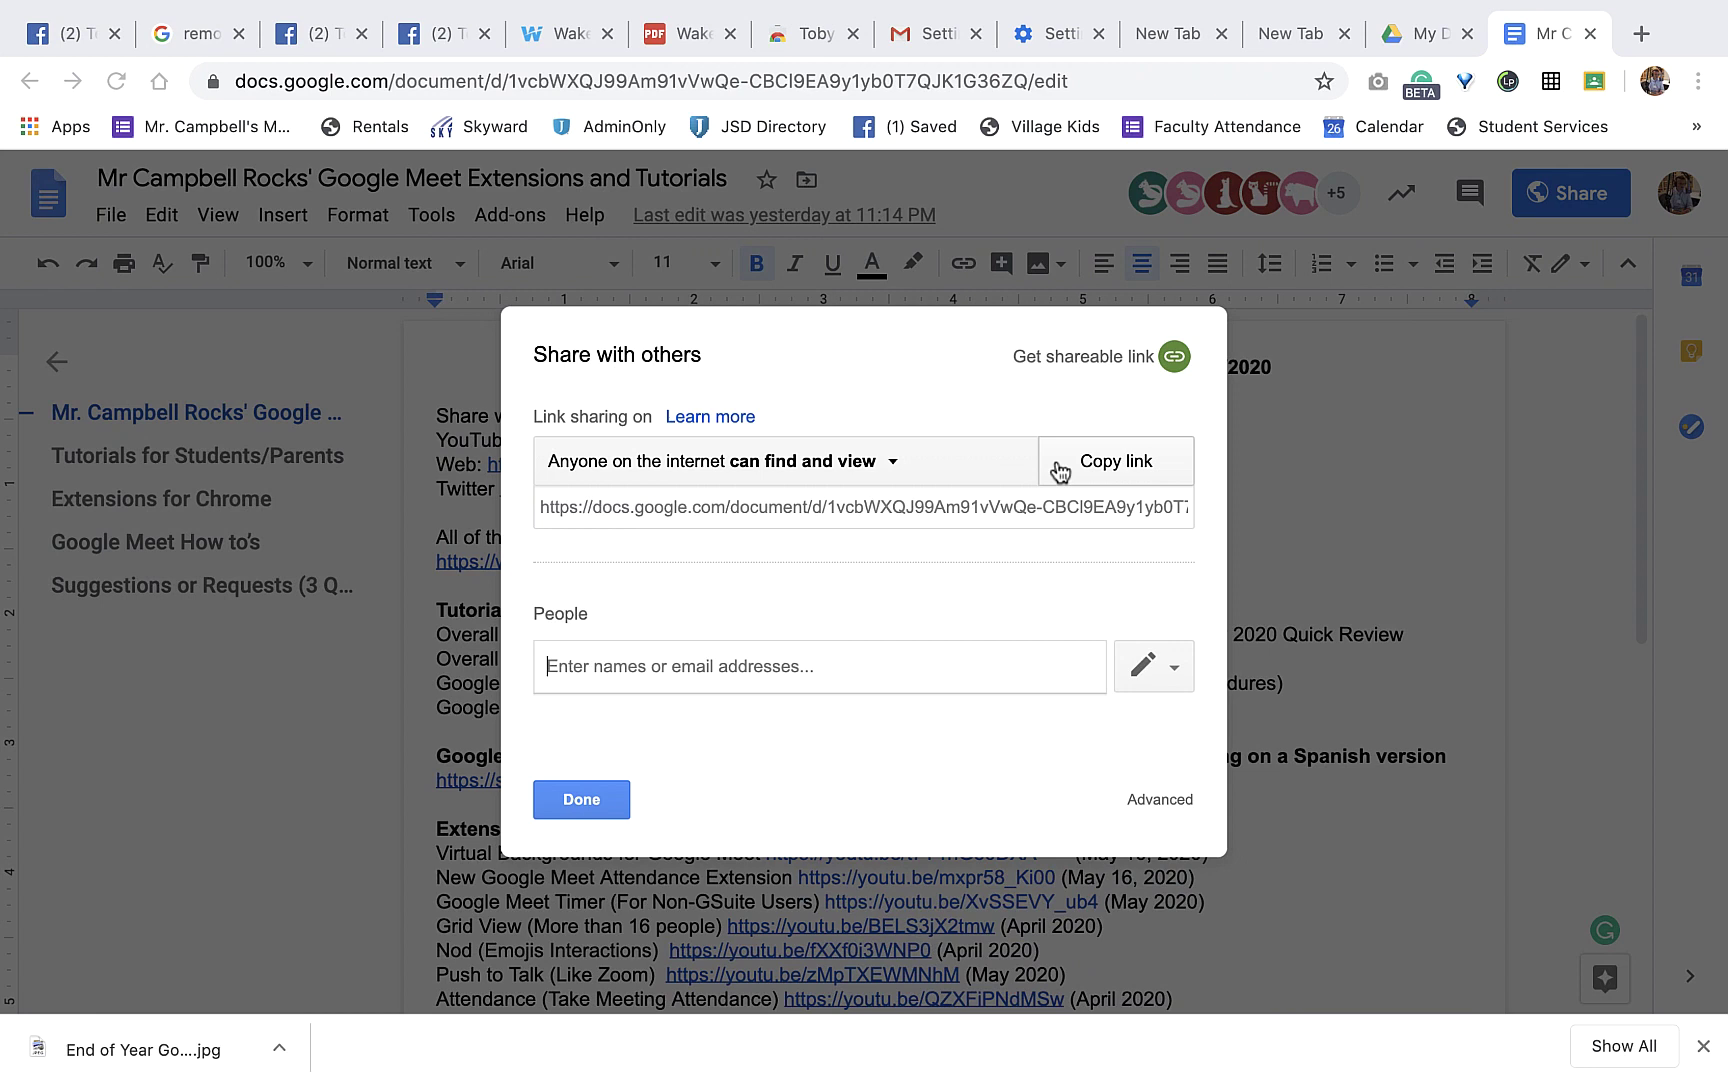
pyautogui.click(1153, 670)
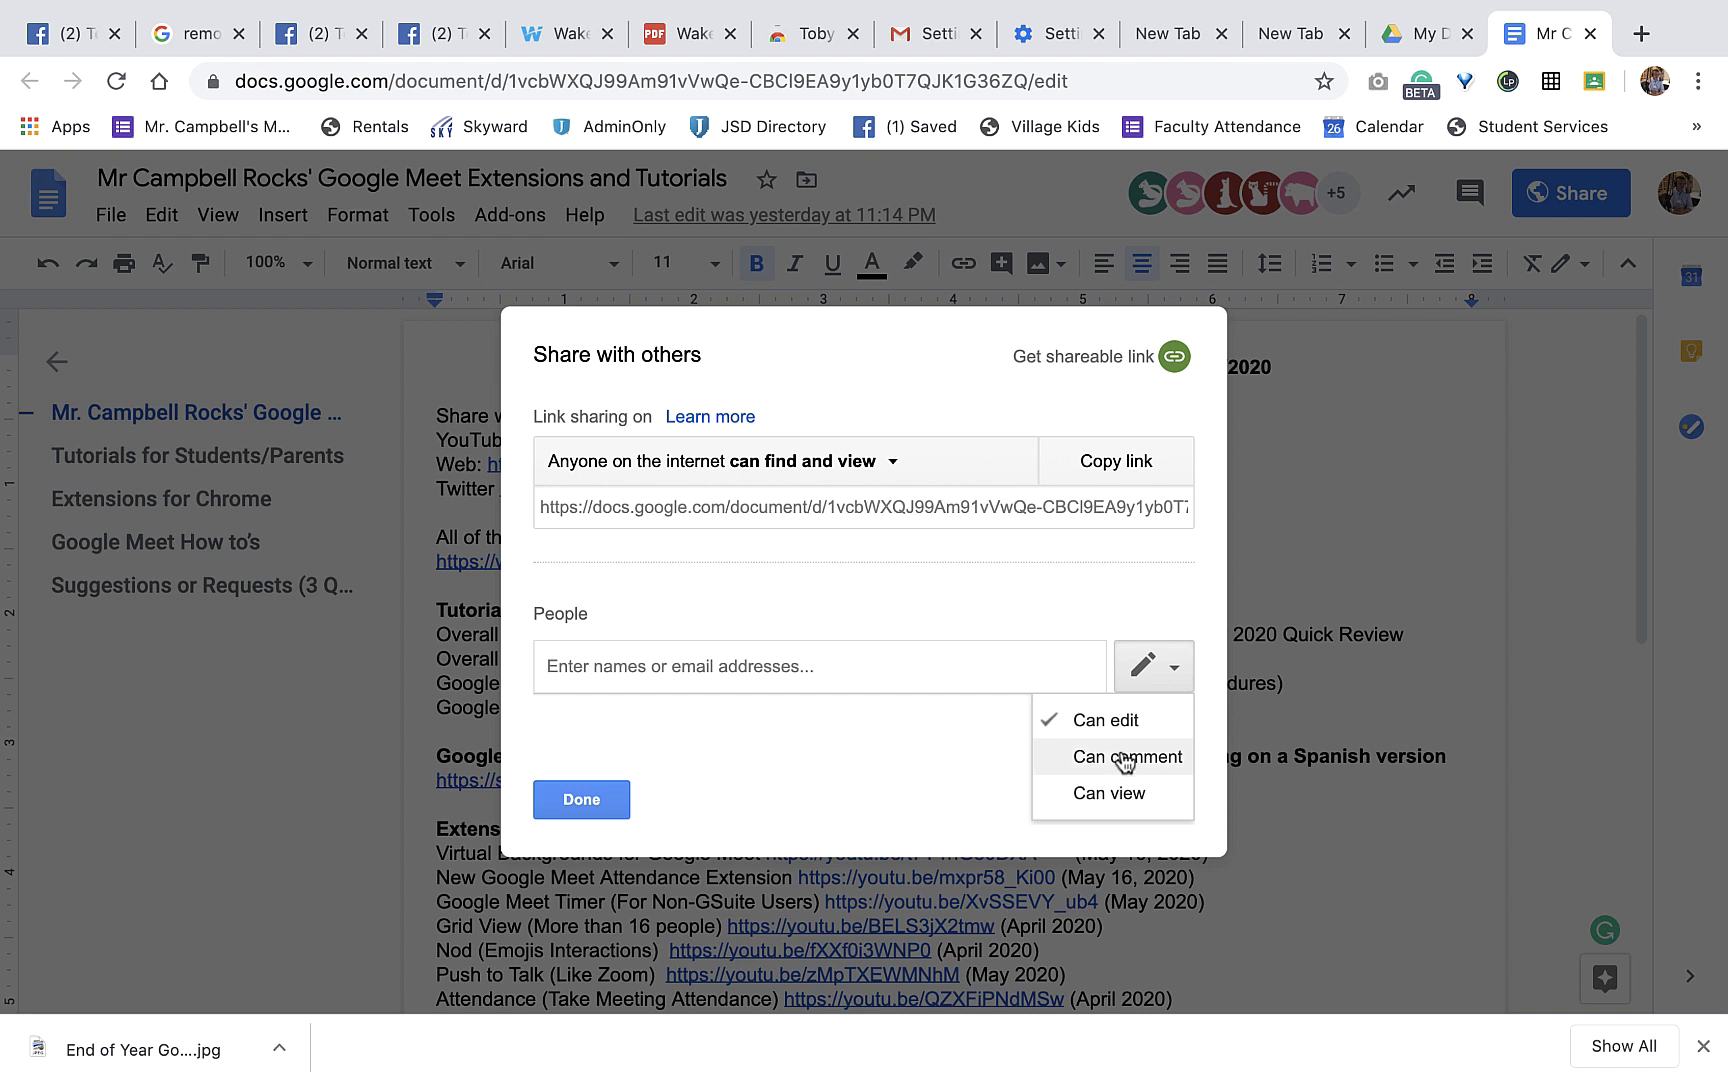
pyautogui.click(897, 468)
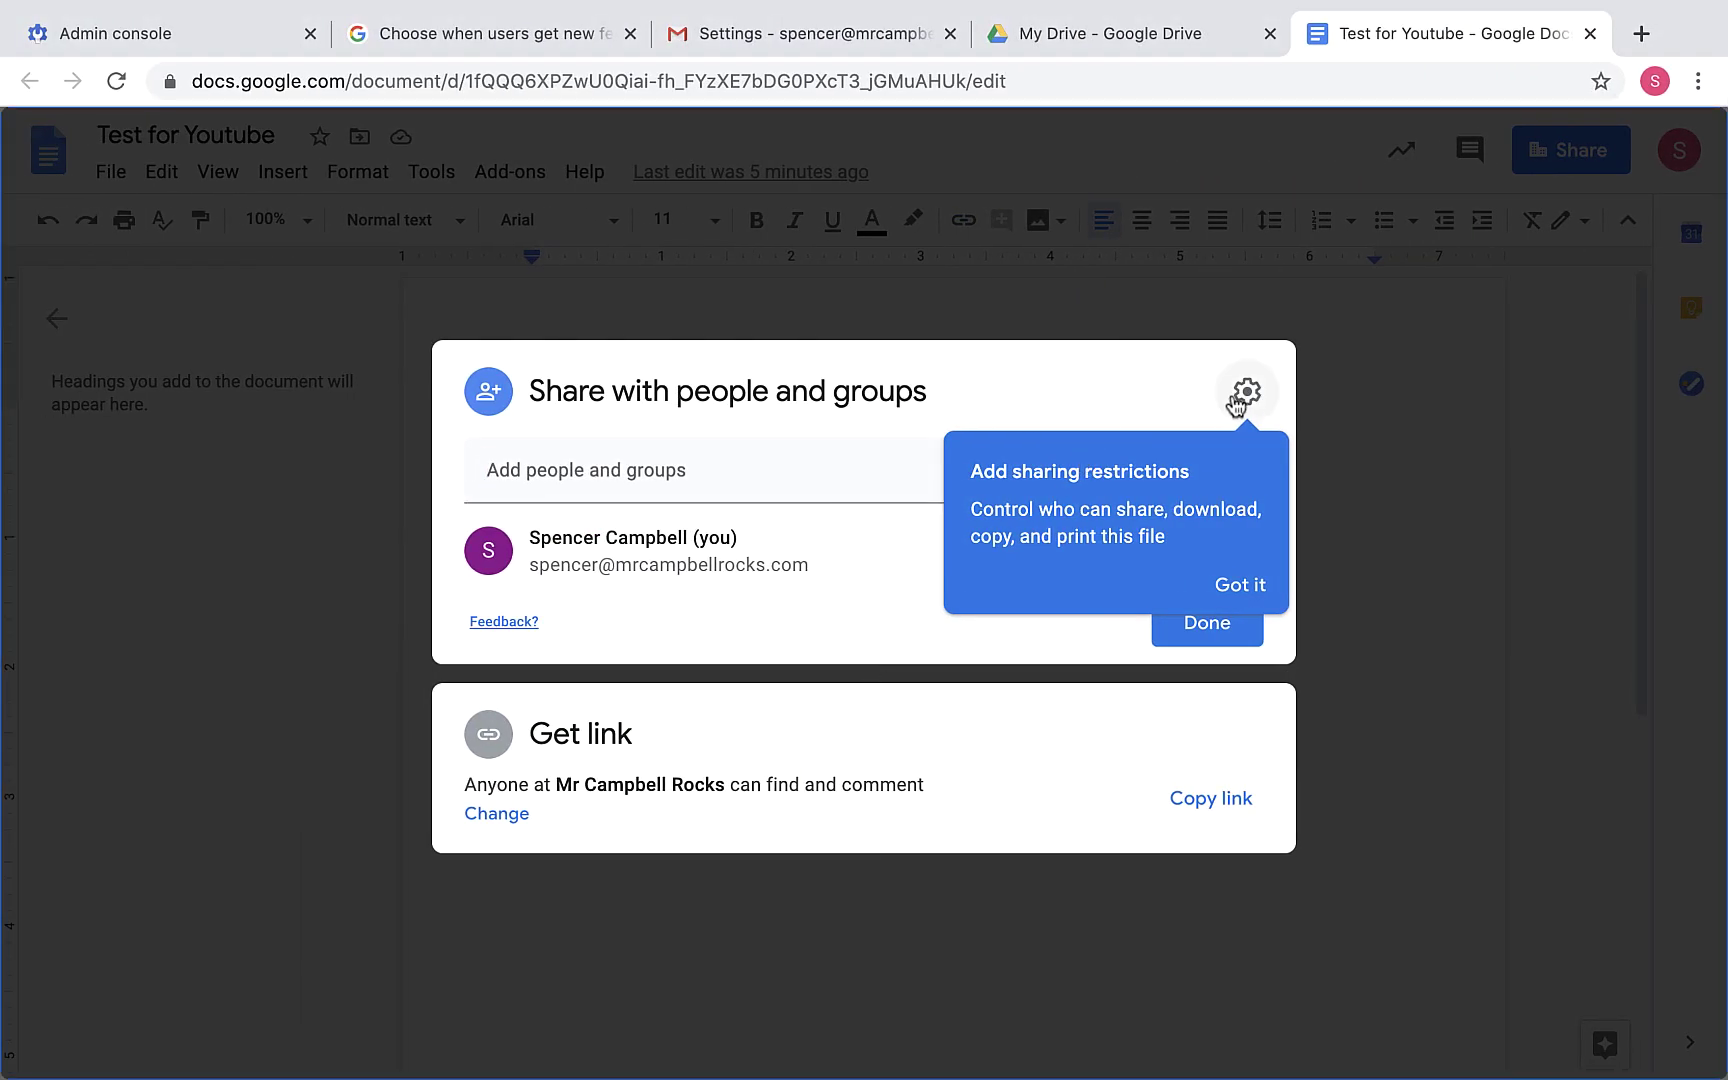
pyautogui.click(1239, 586)
pyautogui.click(944, 469)
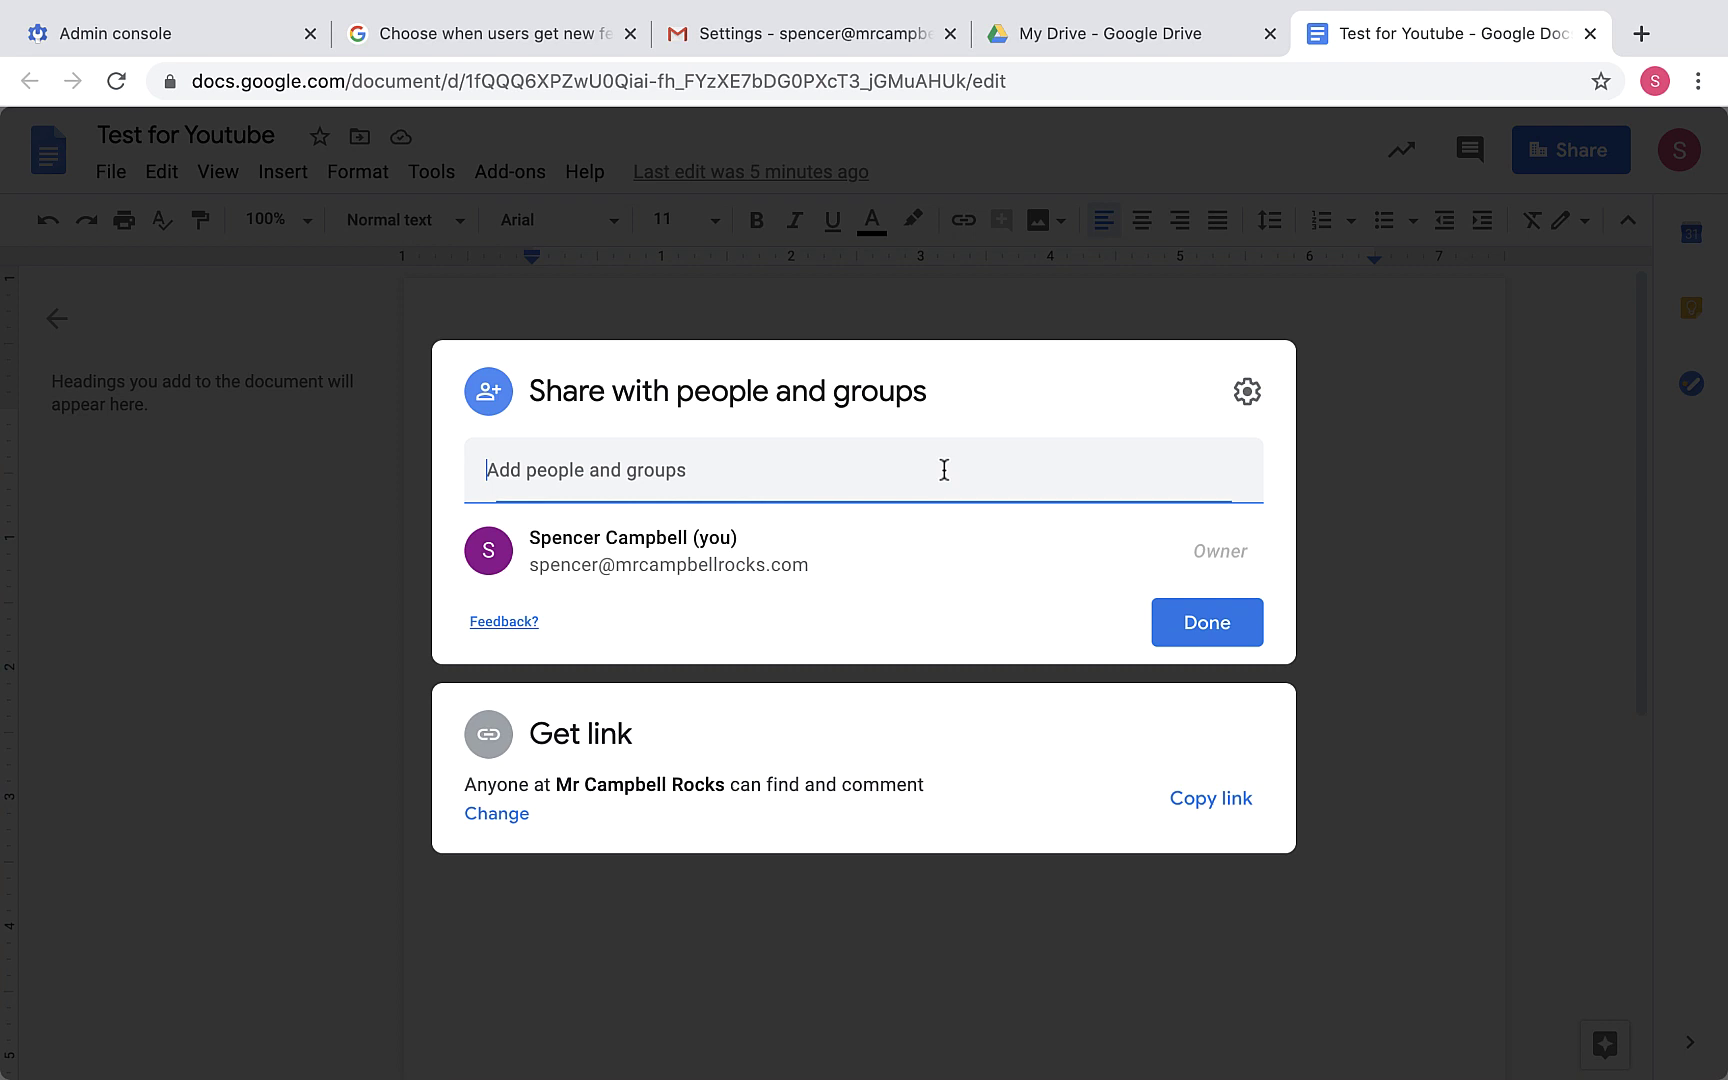
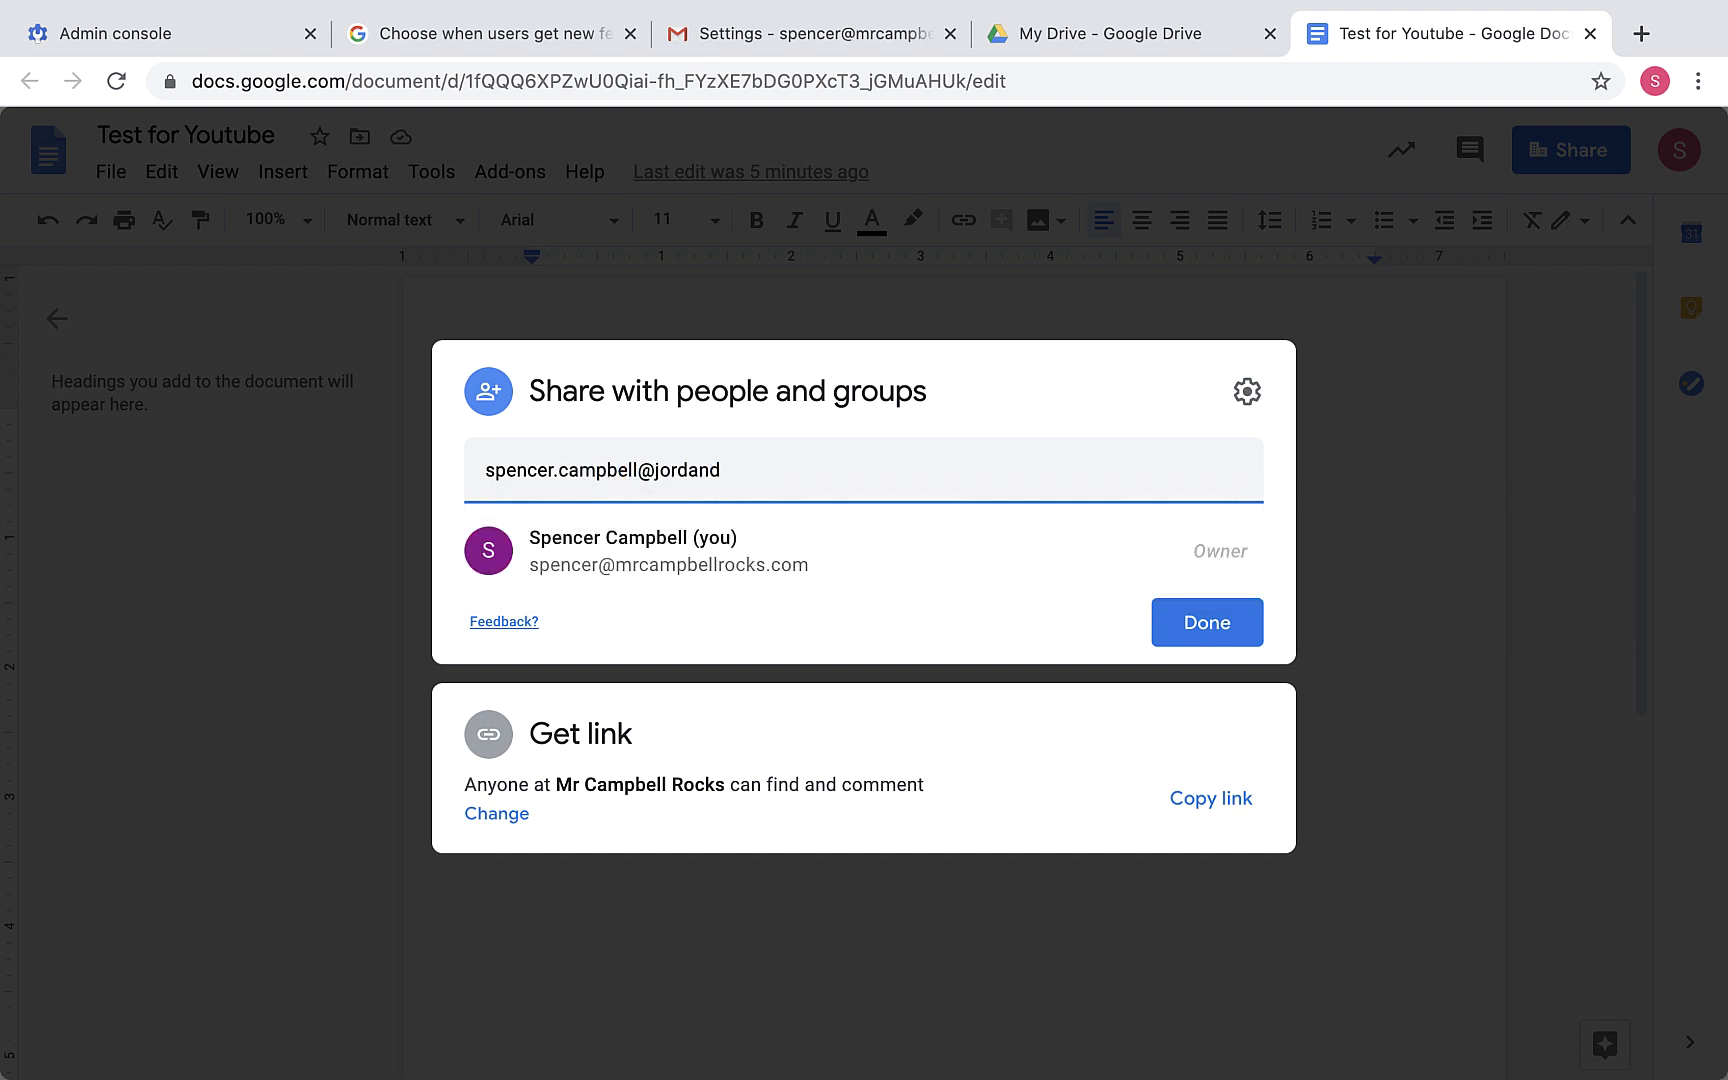
pyautogui.click(926, 567)
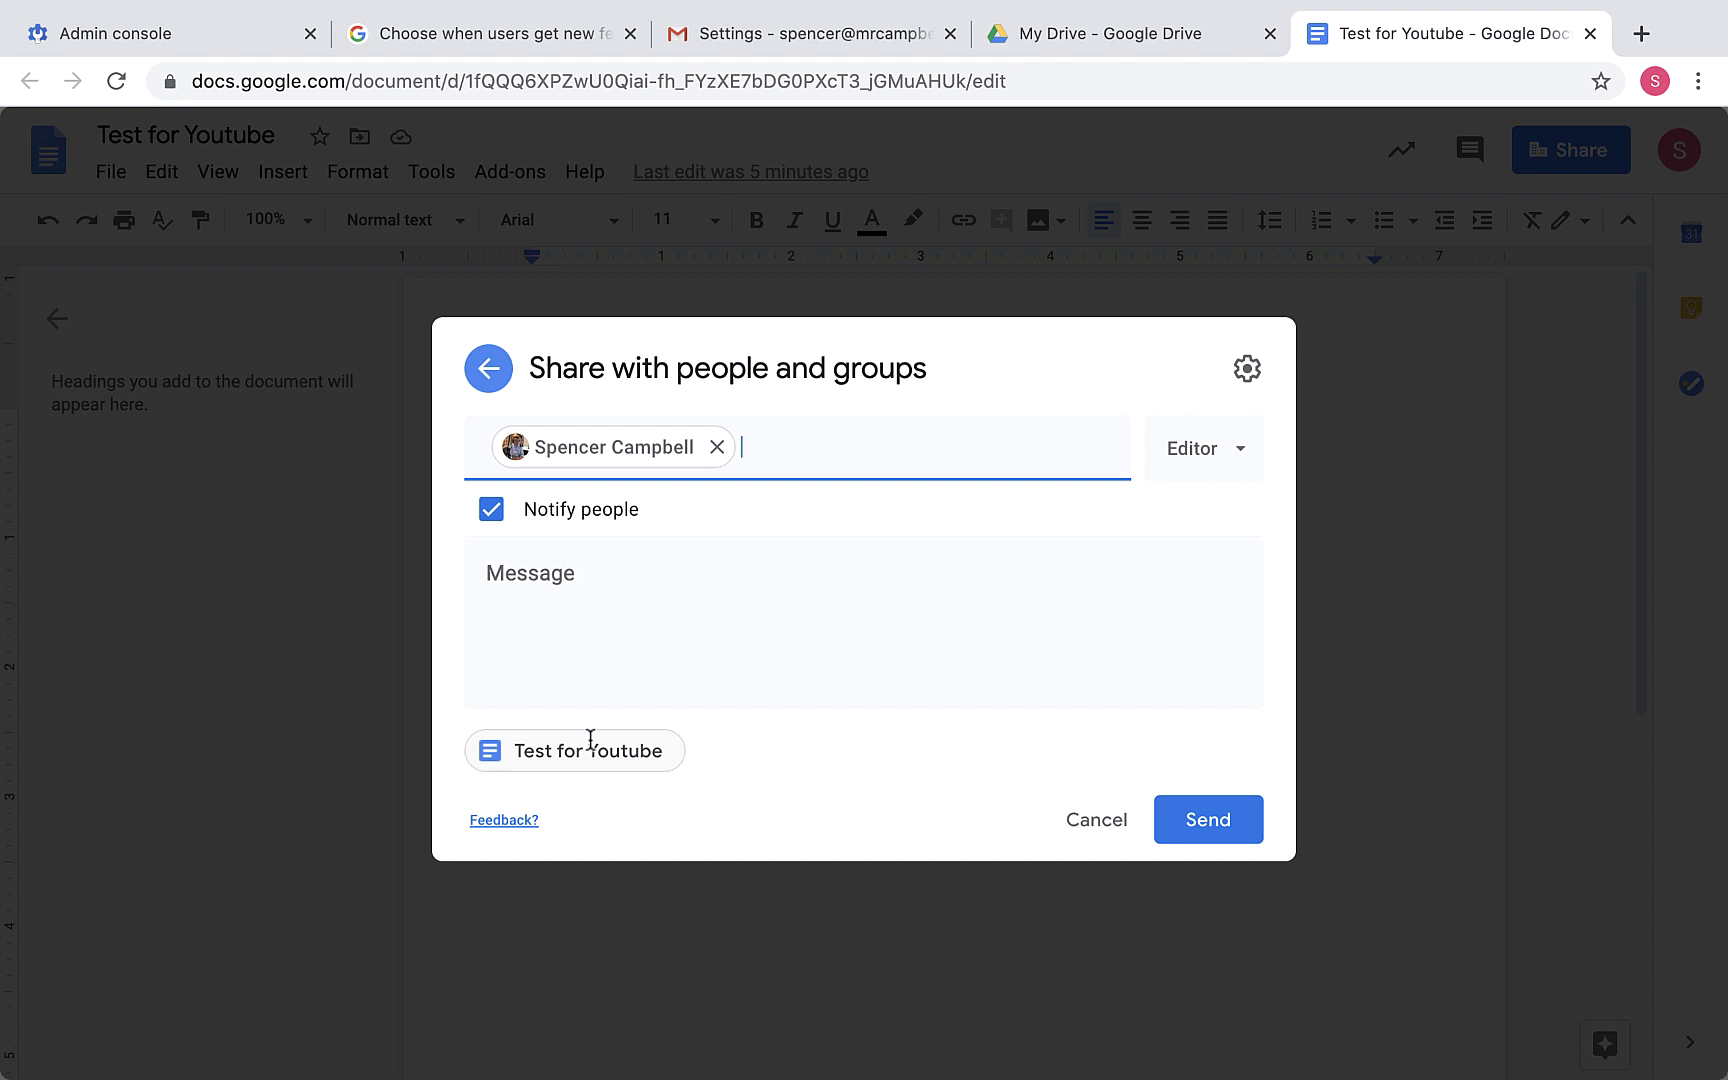
pyautogui.click(1218, 478)
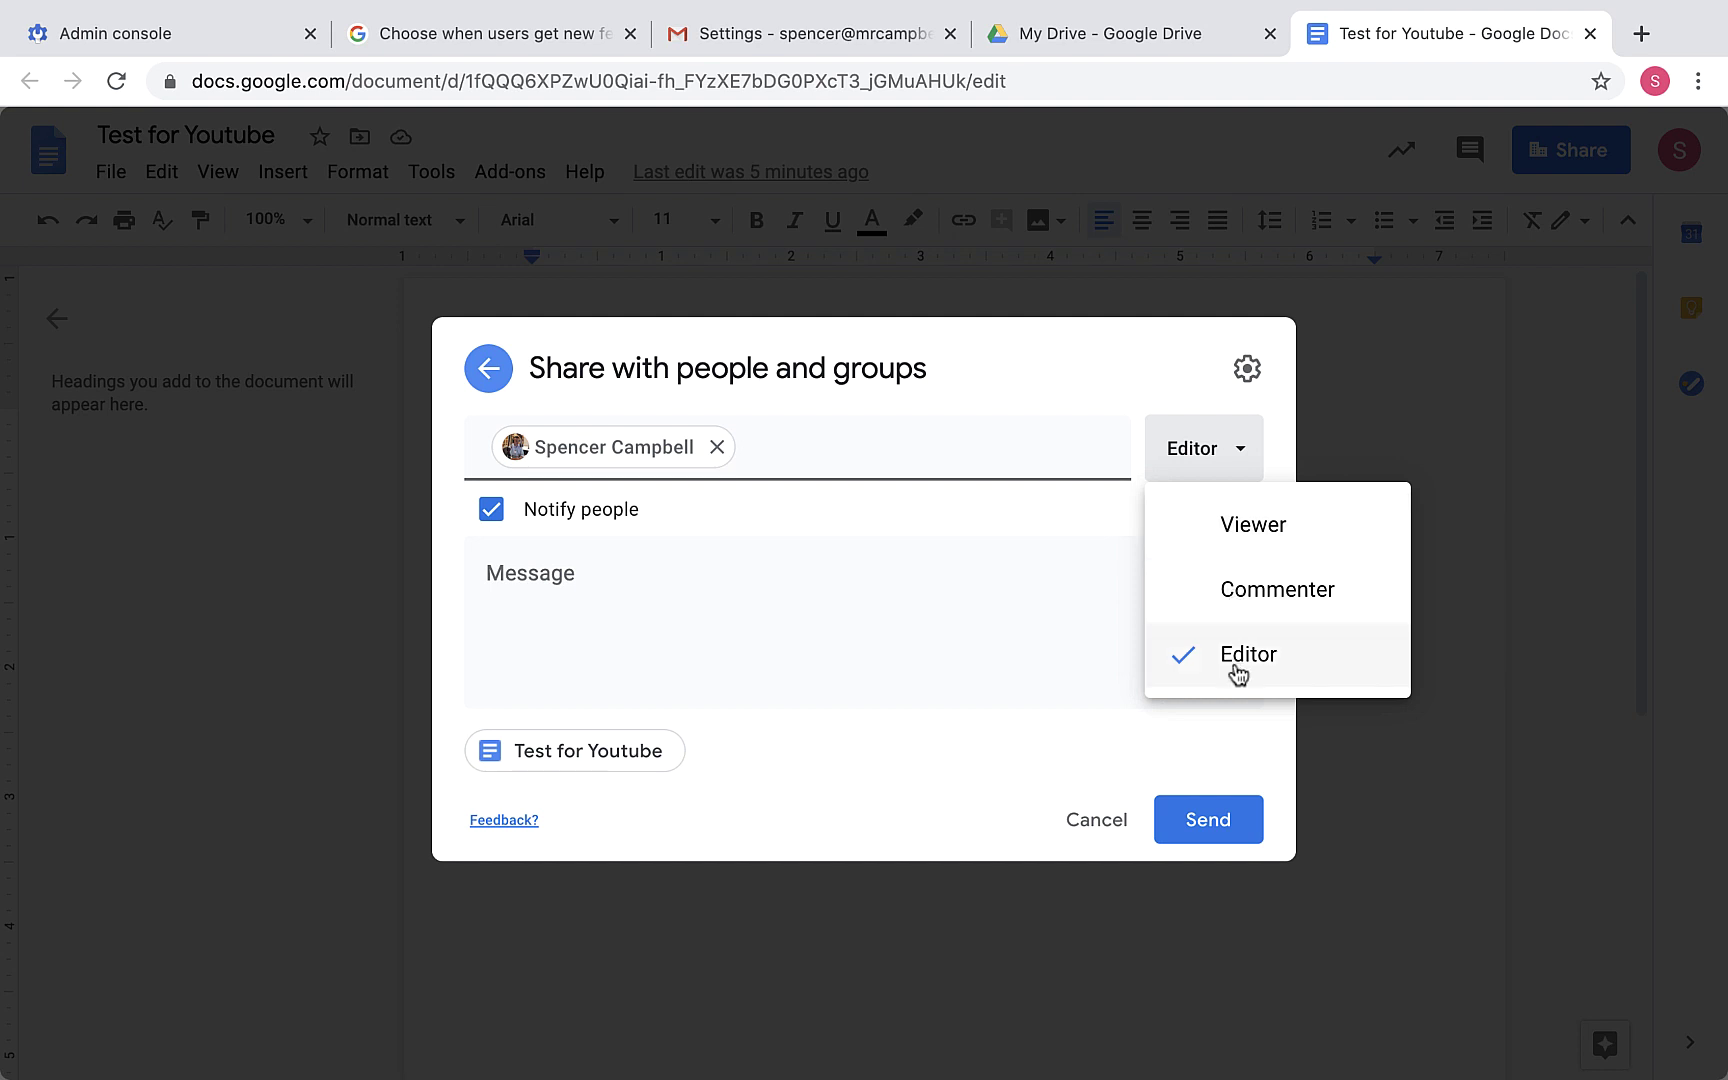
pyautogui.click(1005, 645)
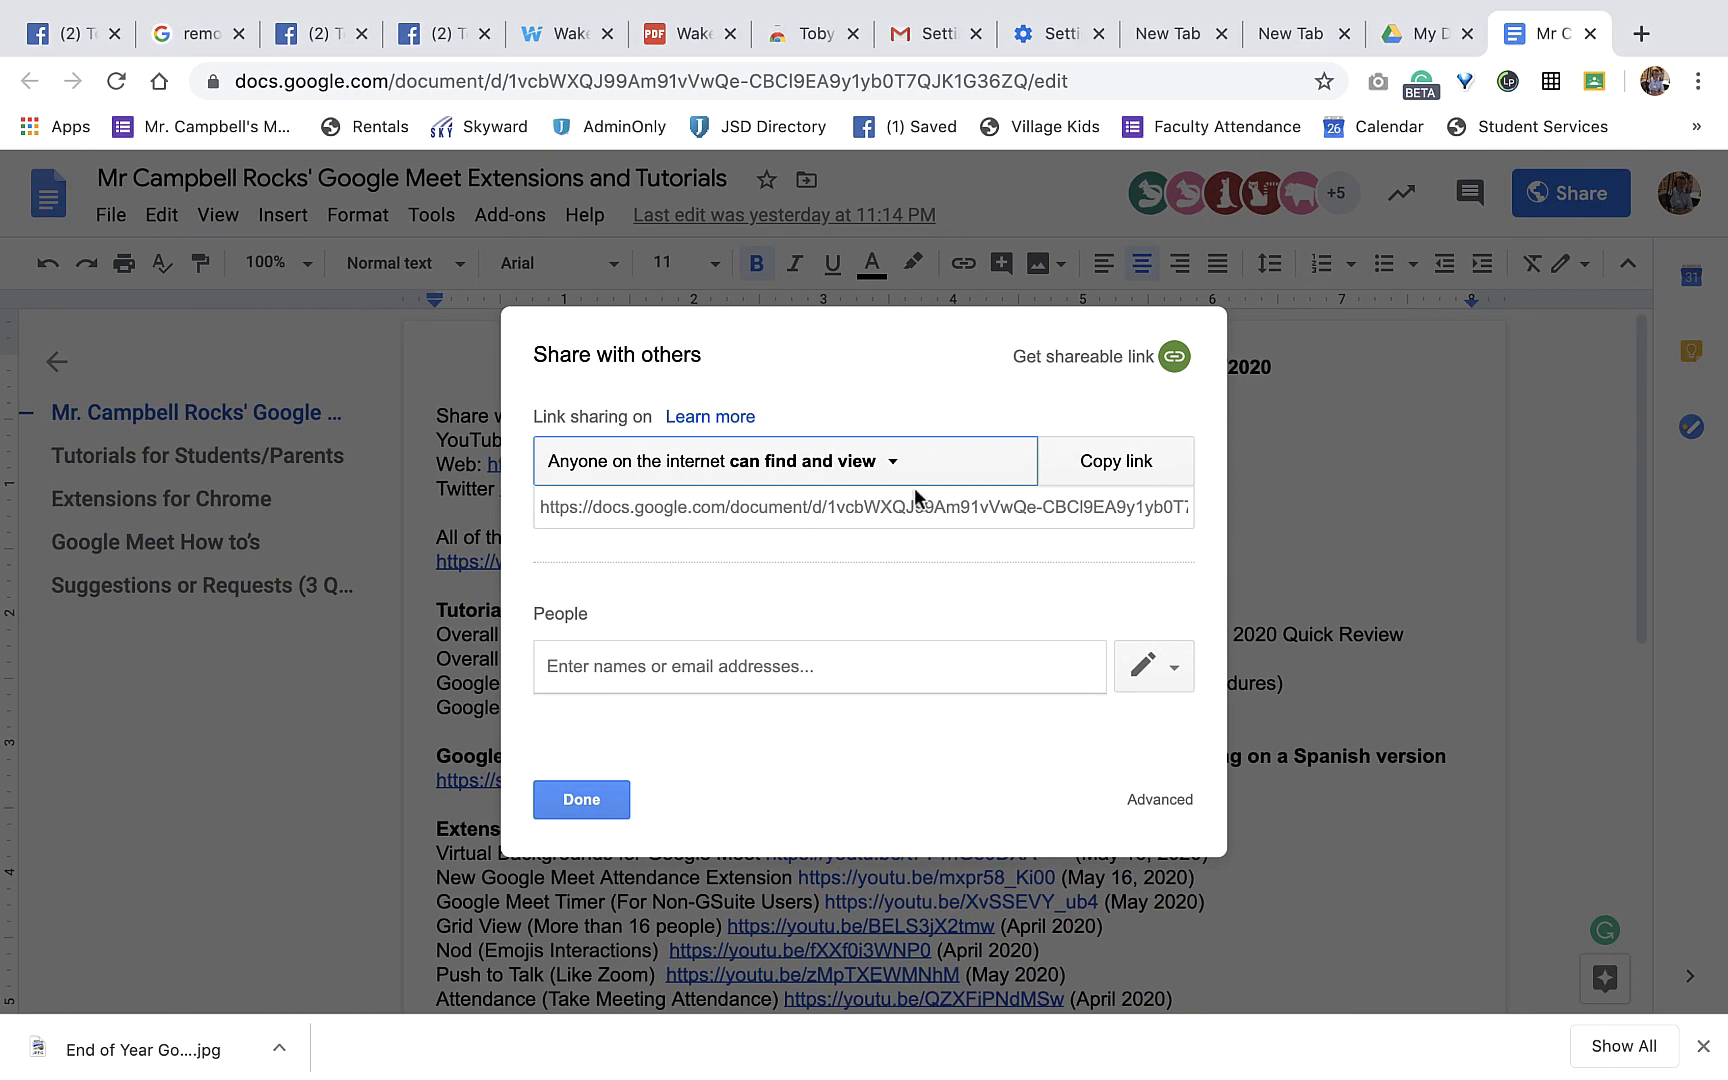
# Step: Inspect the old dialog's link-sharing and permission dropdowns, leaving both unchanged
pyautogui.click(890, 466)
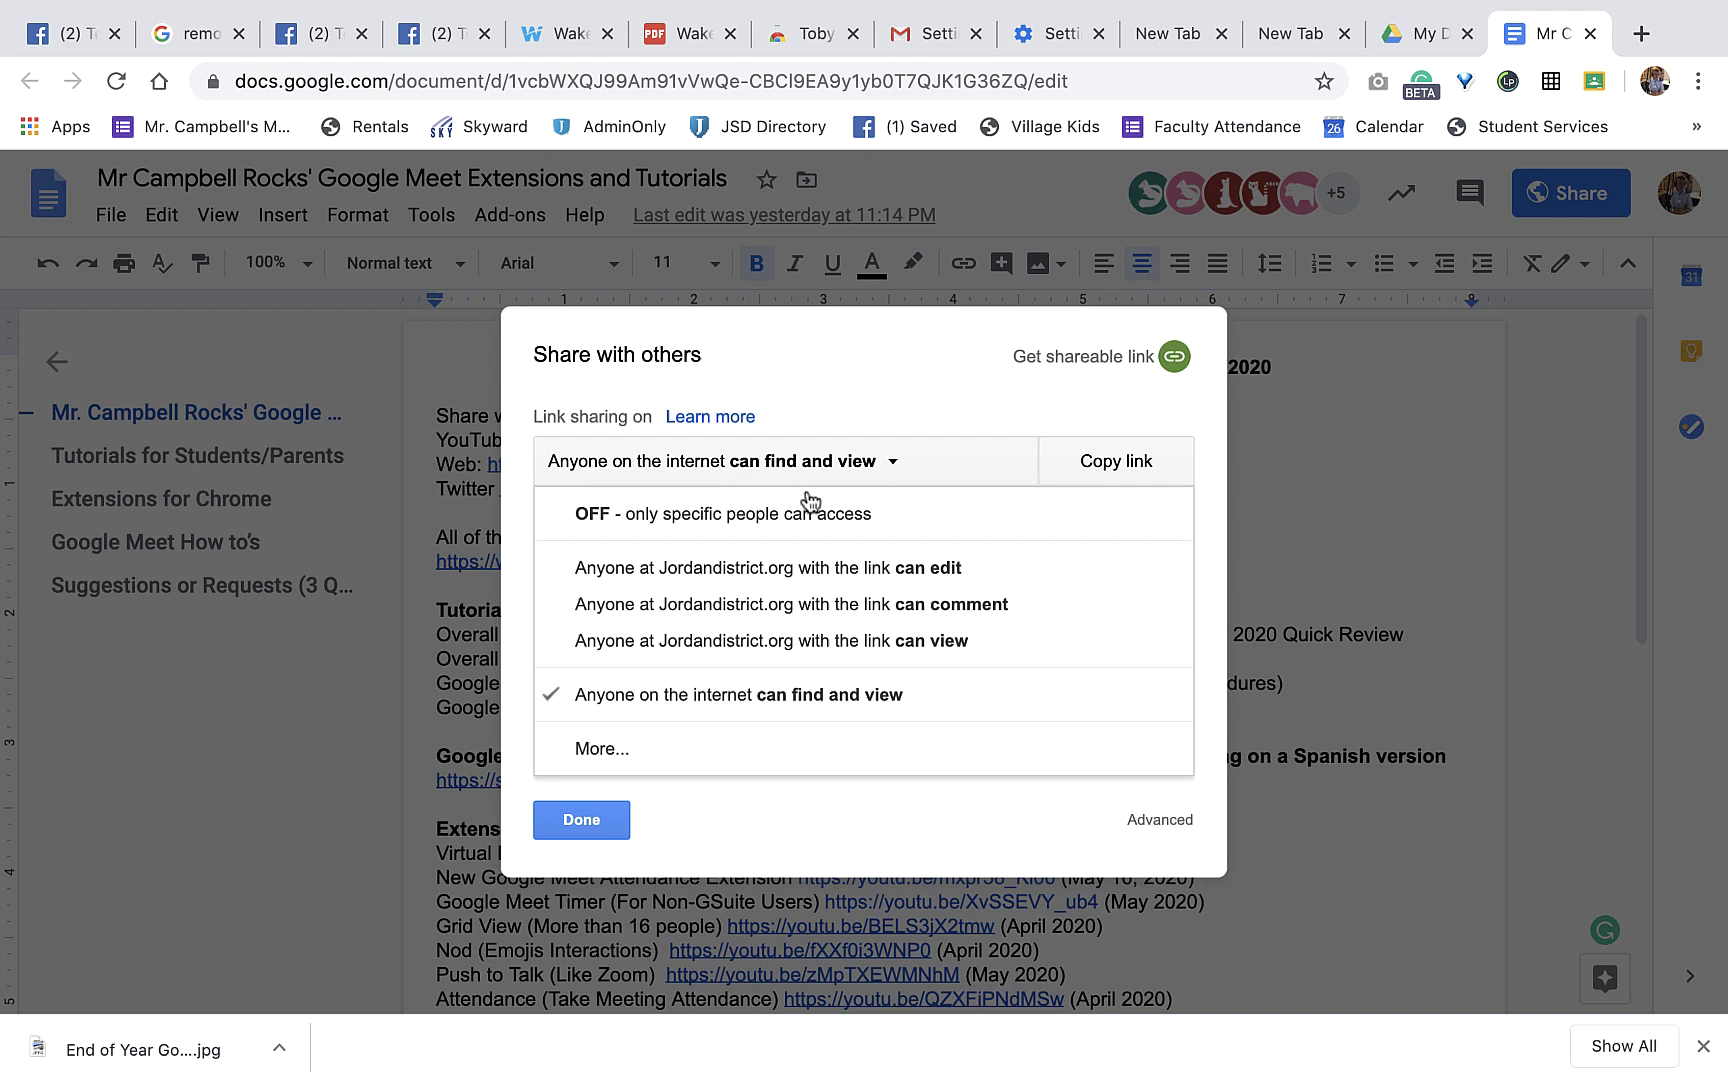
pyautogui.click(880, 383)
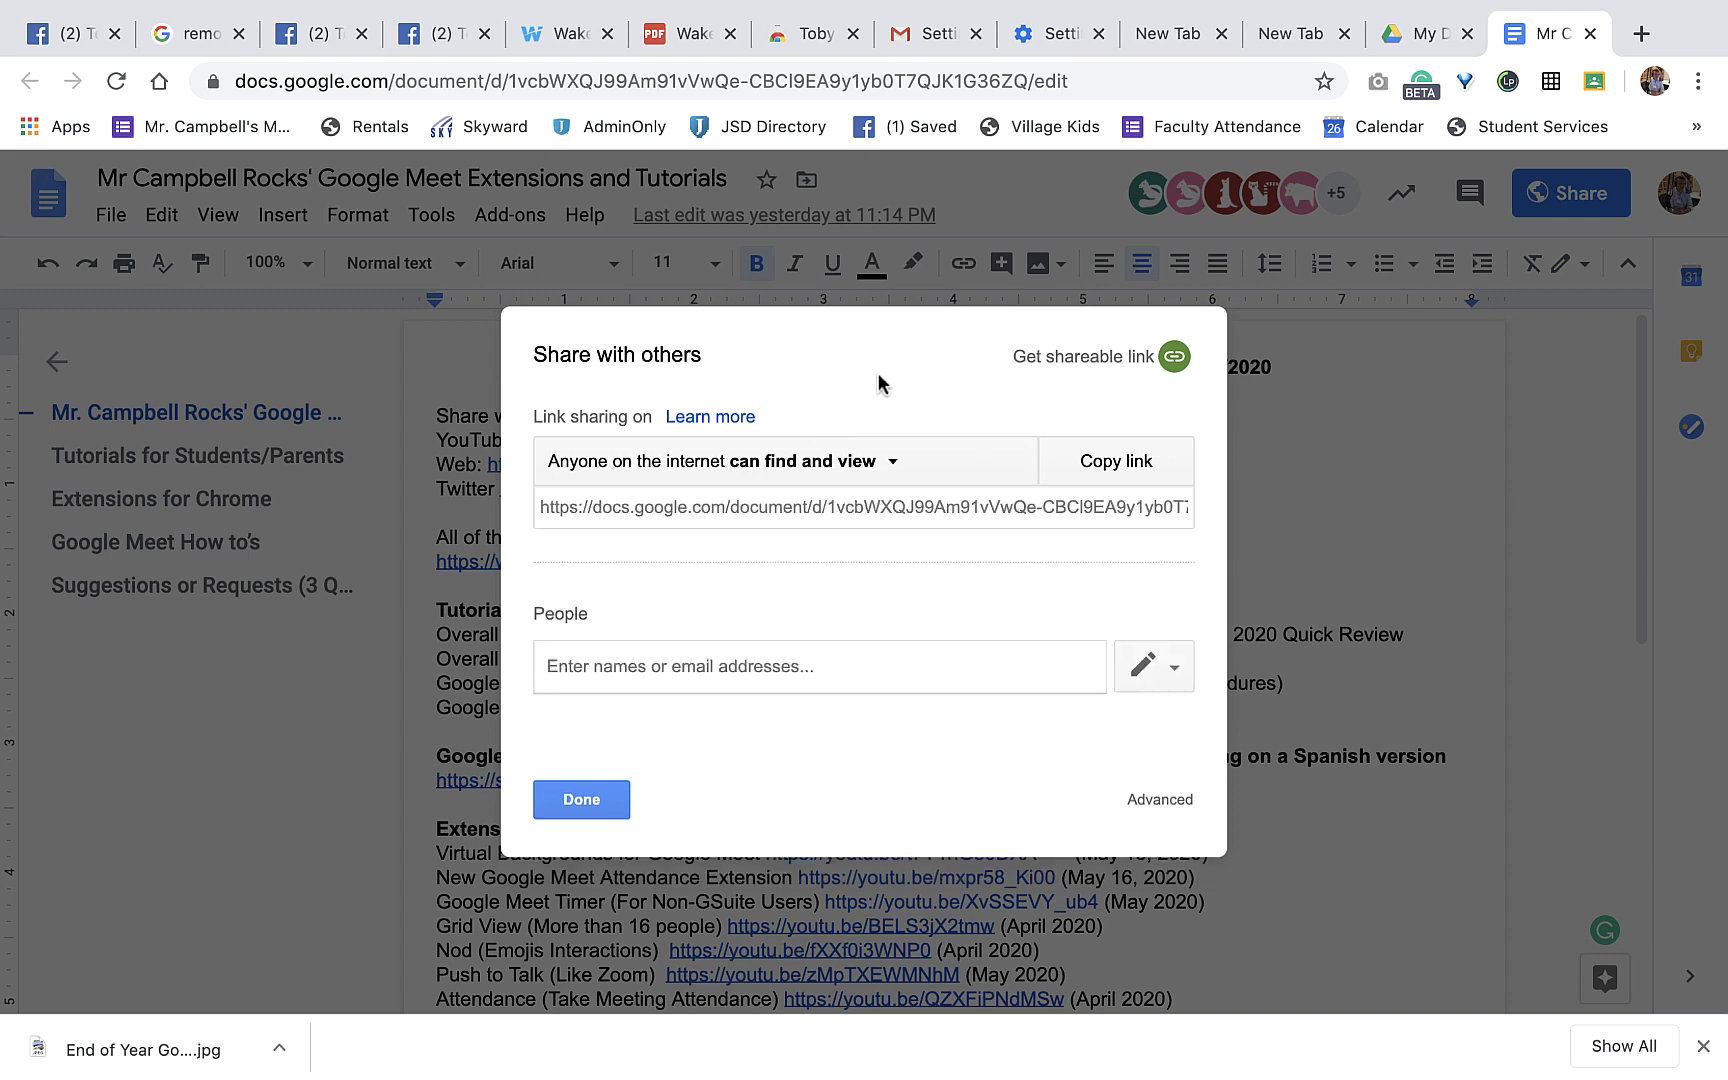
pyautogui.click(1175, 668)
pyautogui.click(848, 664)
# Step: Add the contact 'curt' as a recipient in the old dialog, keeping Can edit access
pyautogui.write('curt')
pyautogui.click(848, 703)
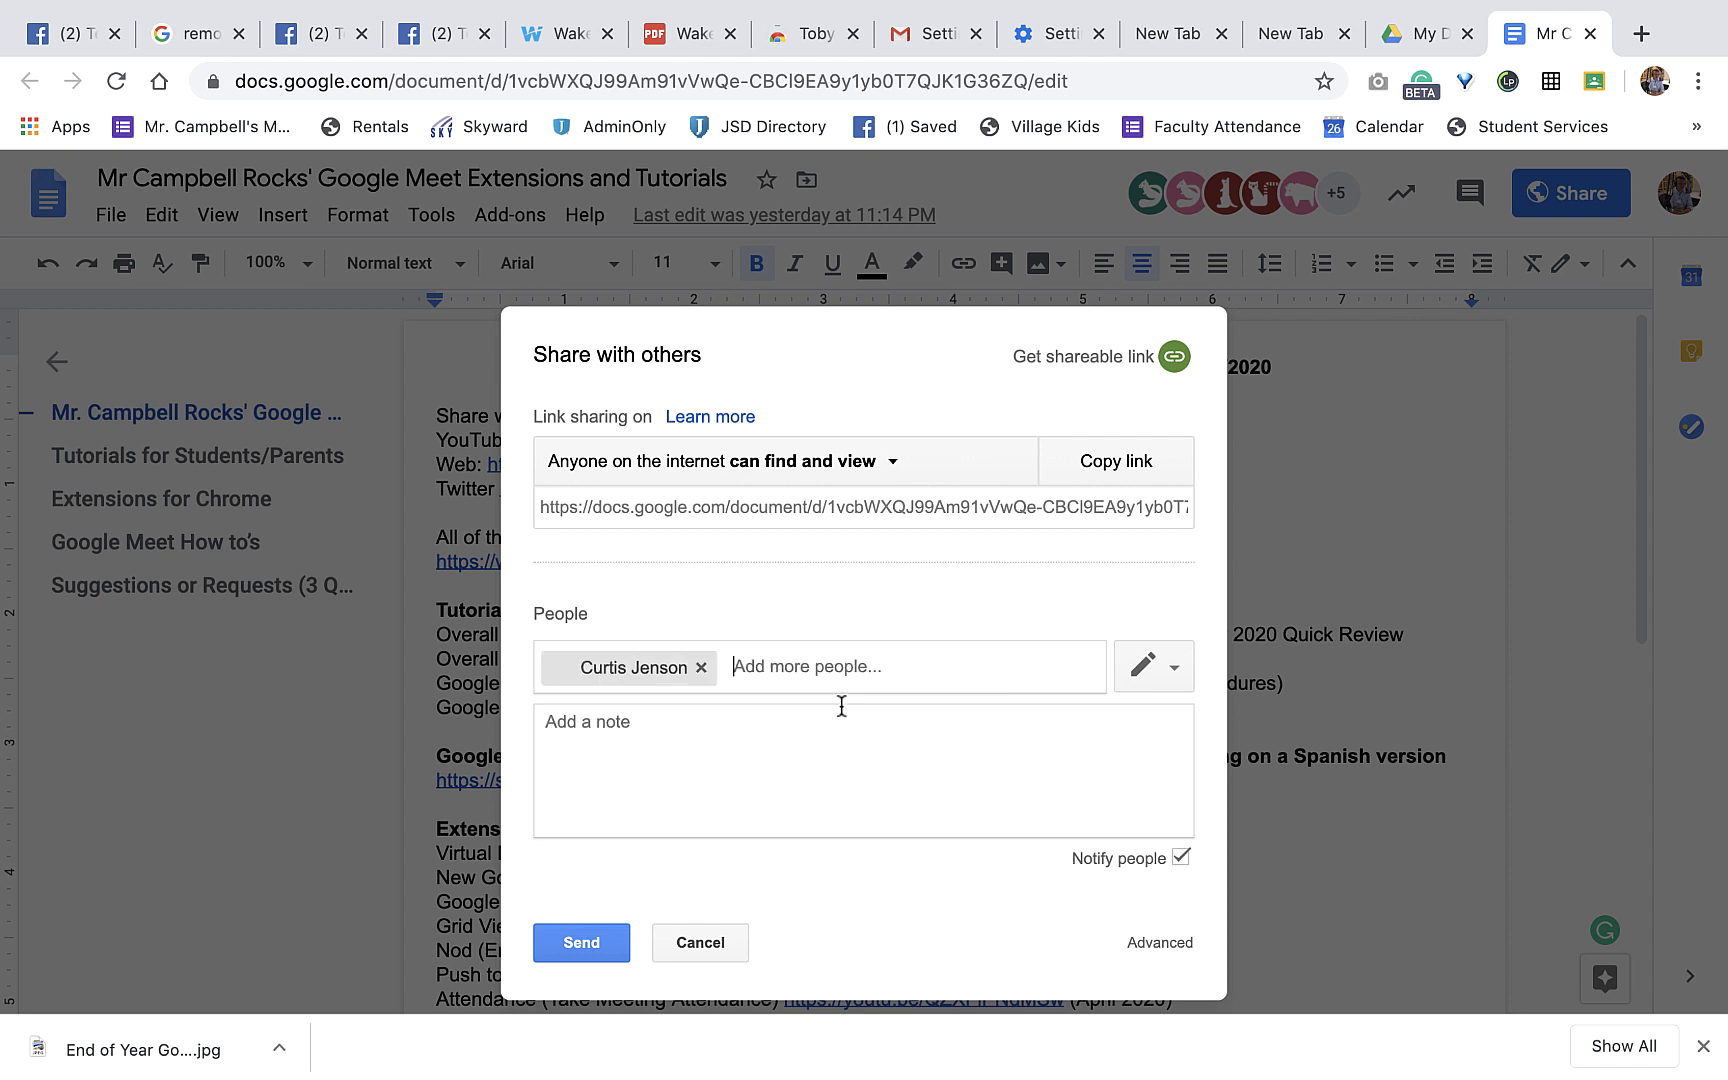
pyautogui.click(1160, 666)
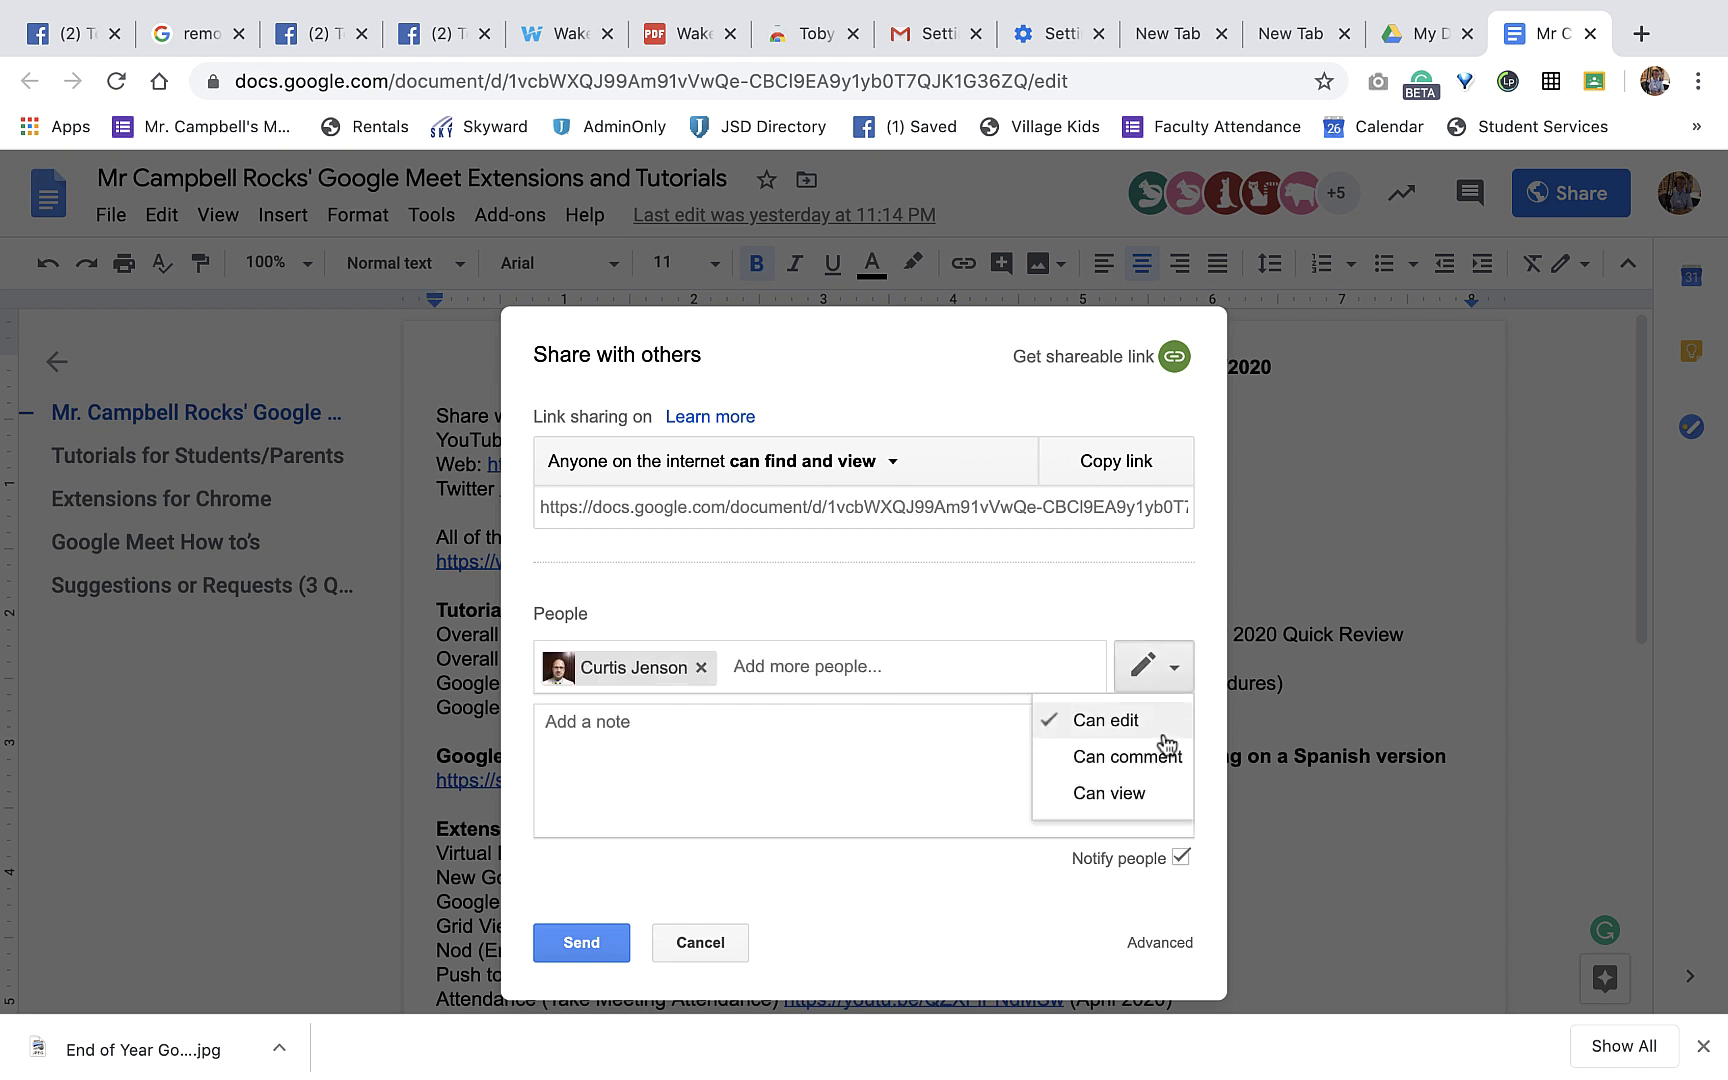
pyautogui.click(1005, 619)
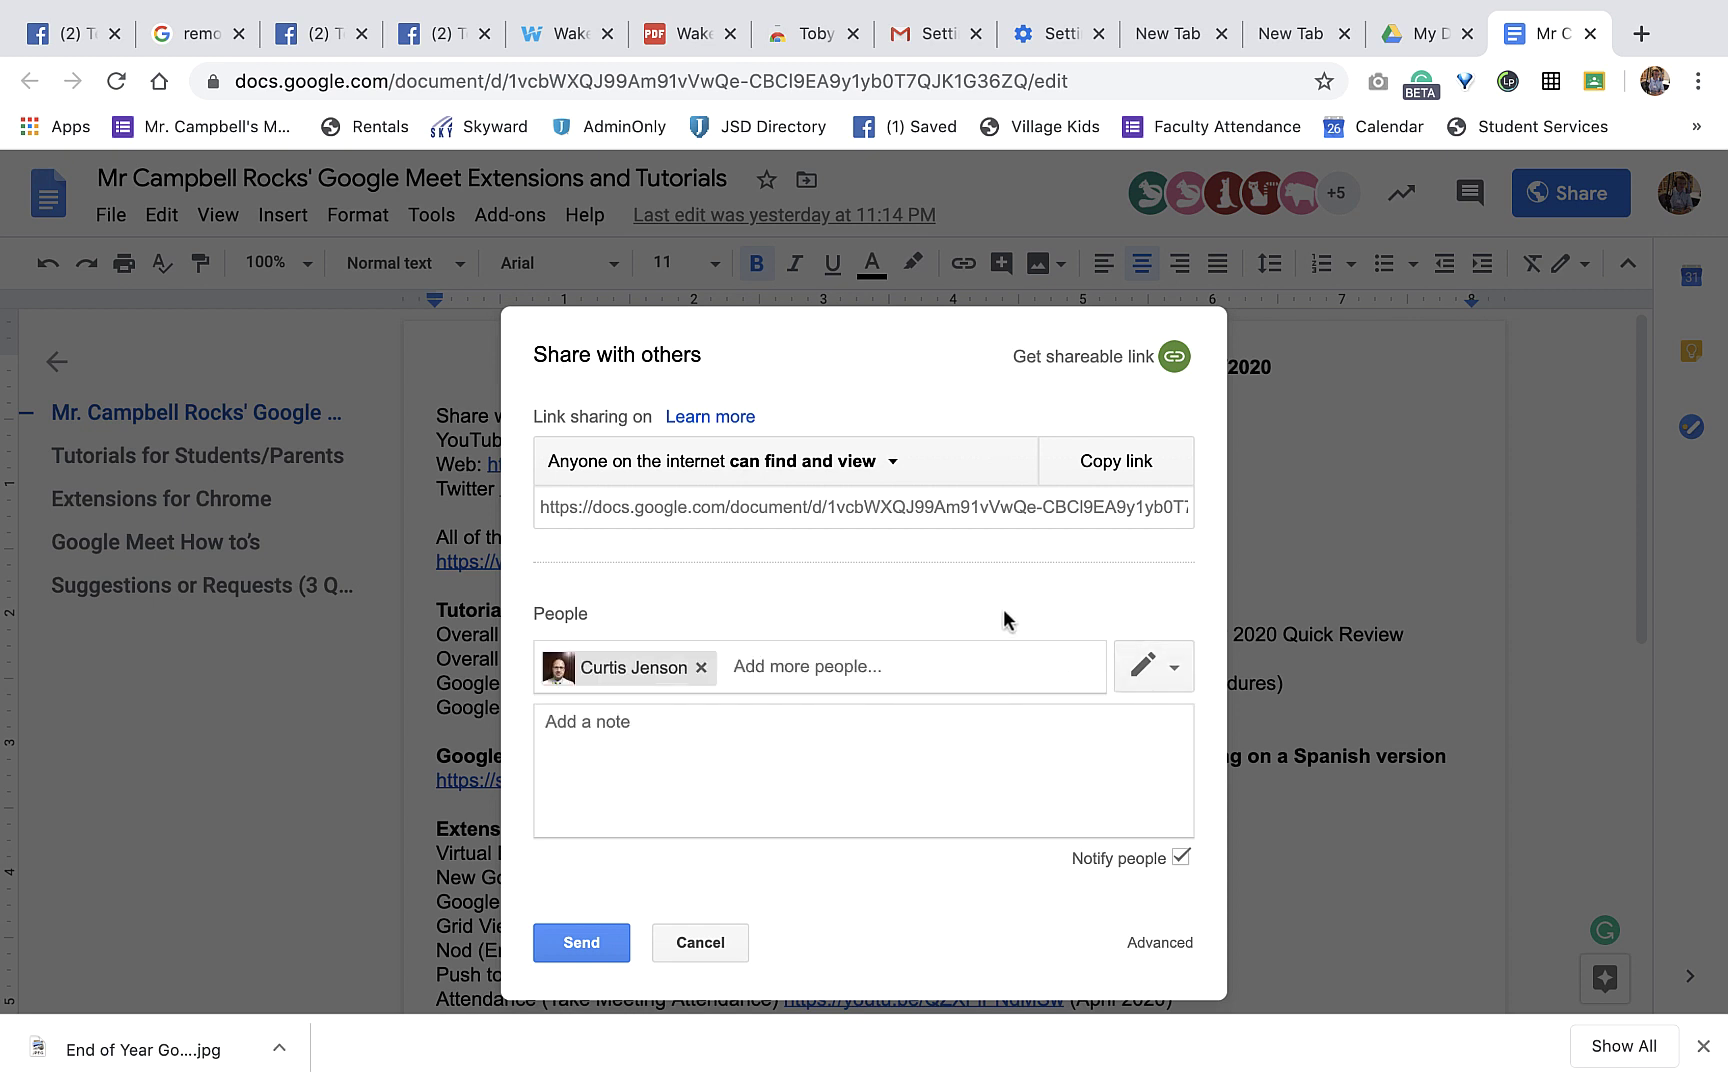
pyautogui.click(880, 464)
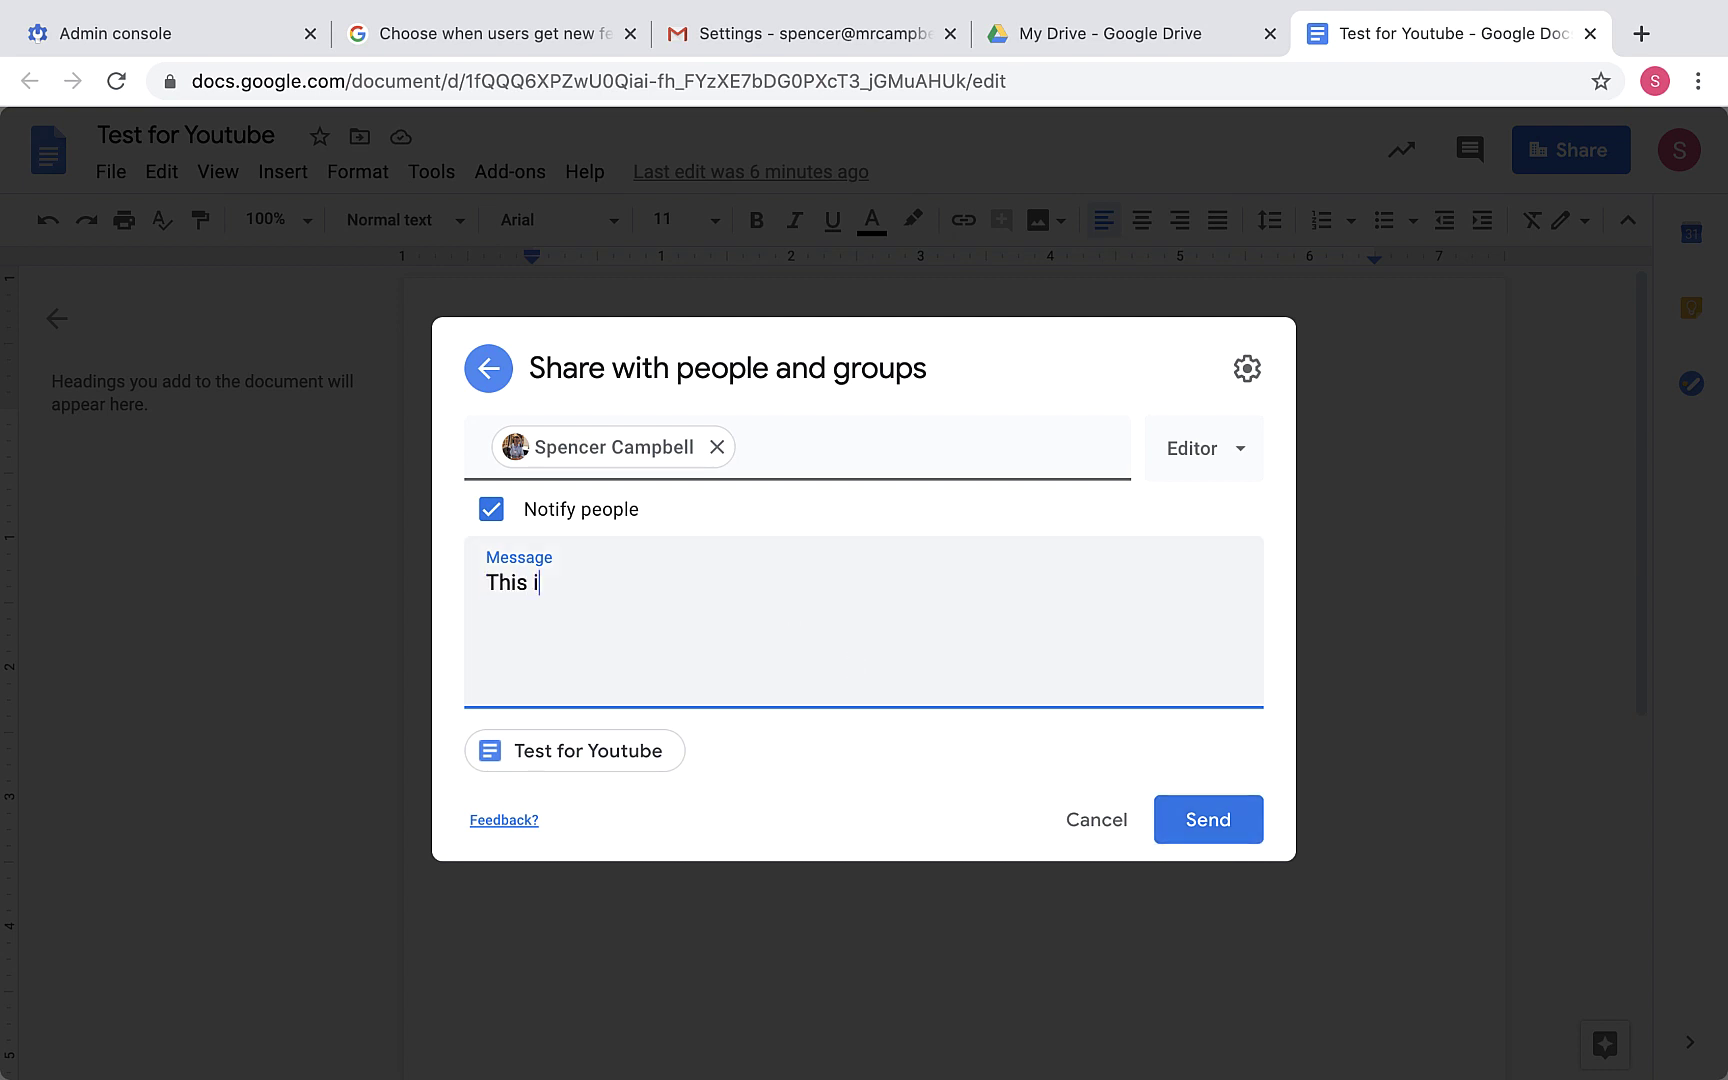
# Step: Send the invite with the message 'This is a message from the new Google Share Dialog', sharing outside the organization
pyautogui.write('s a me')
pyautogui.write('ssage from the new Goo')
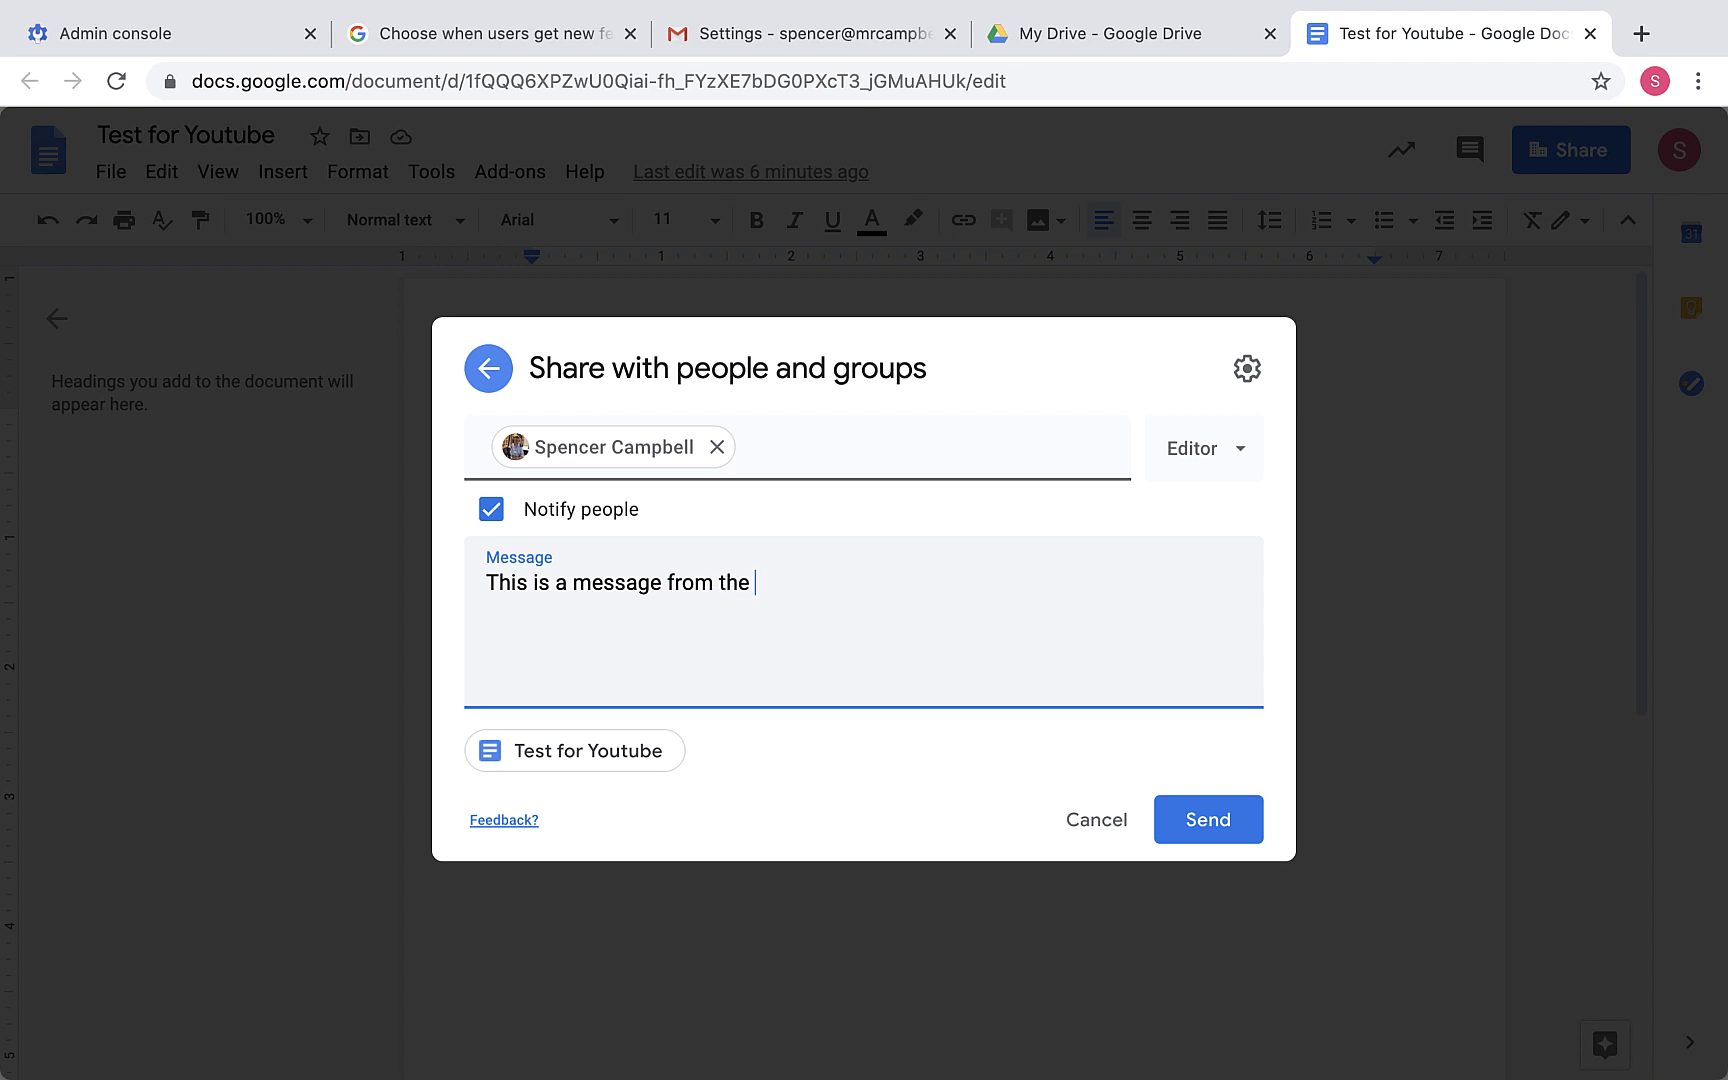
pyautogui.write('gle ')
pyautogui.write('Share Dial')
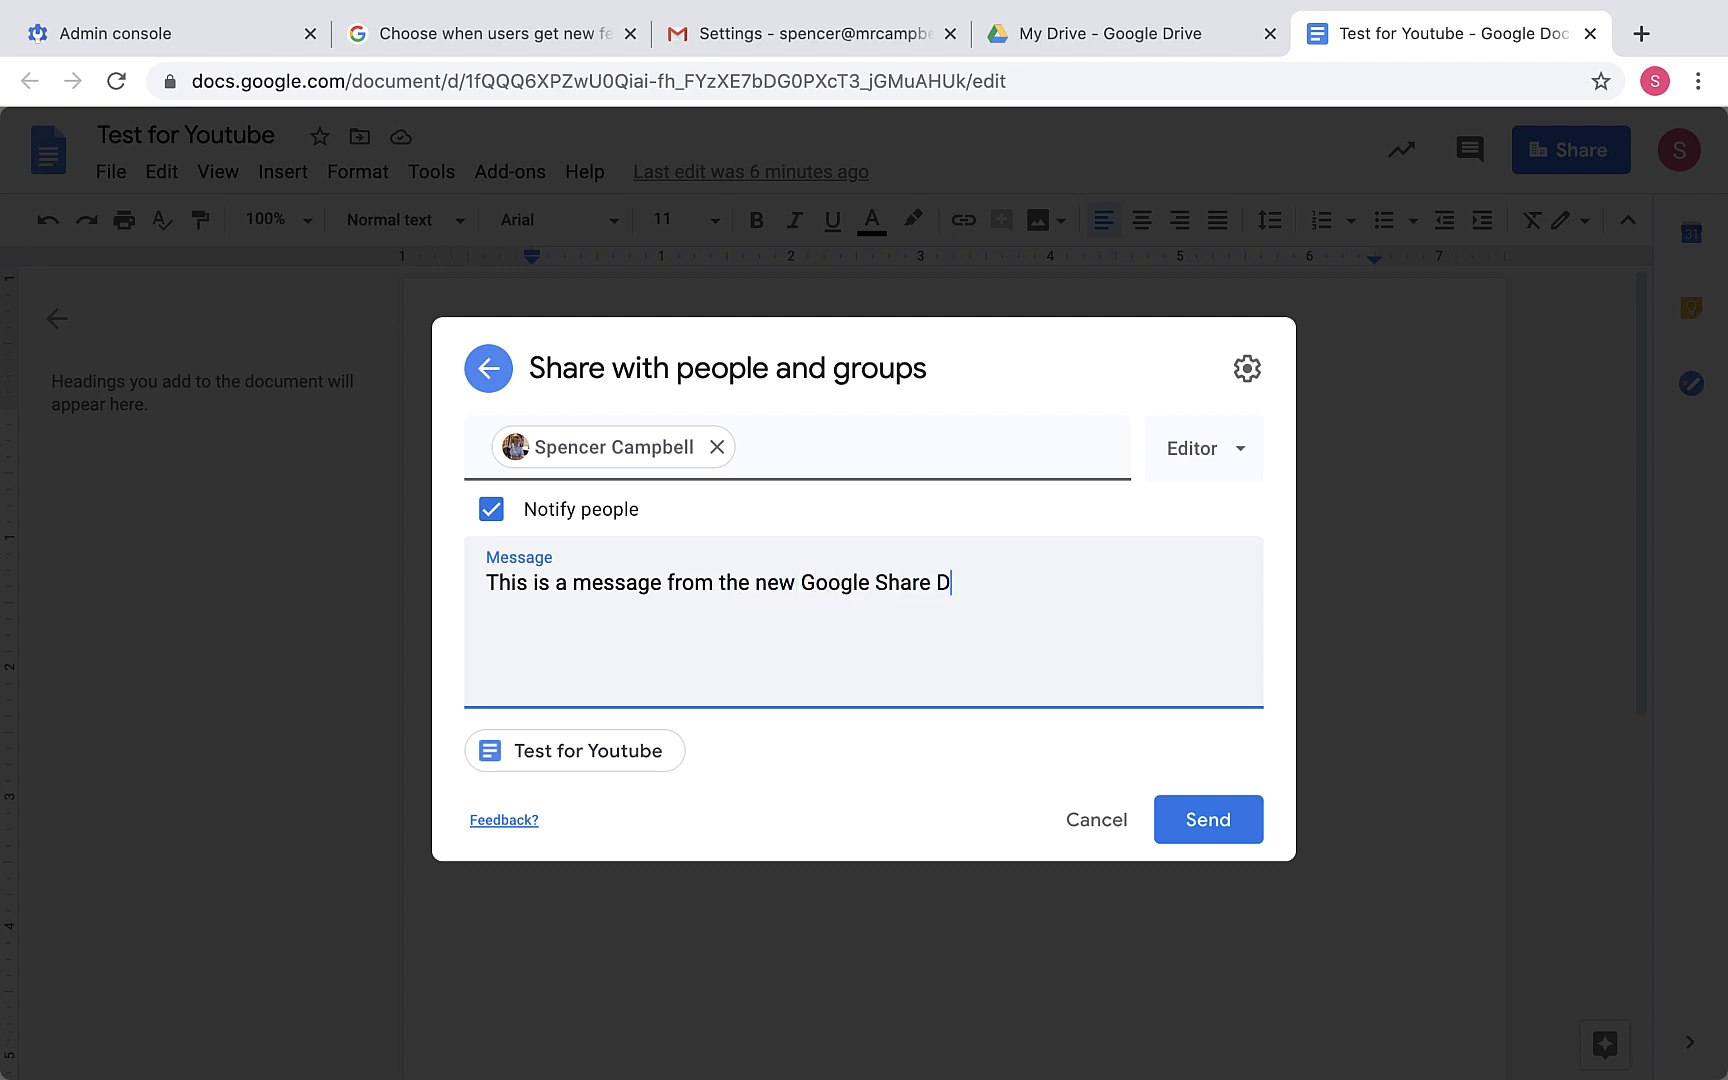
pyautogui.write('ogue Box')
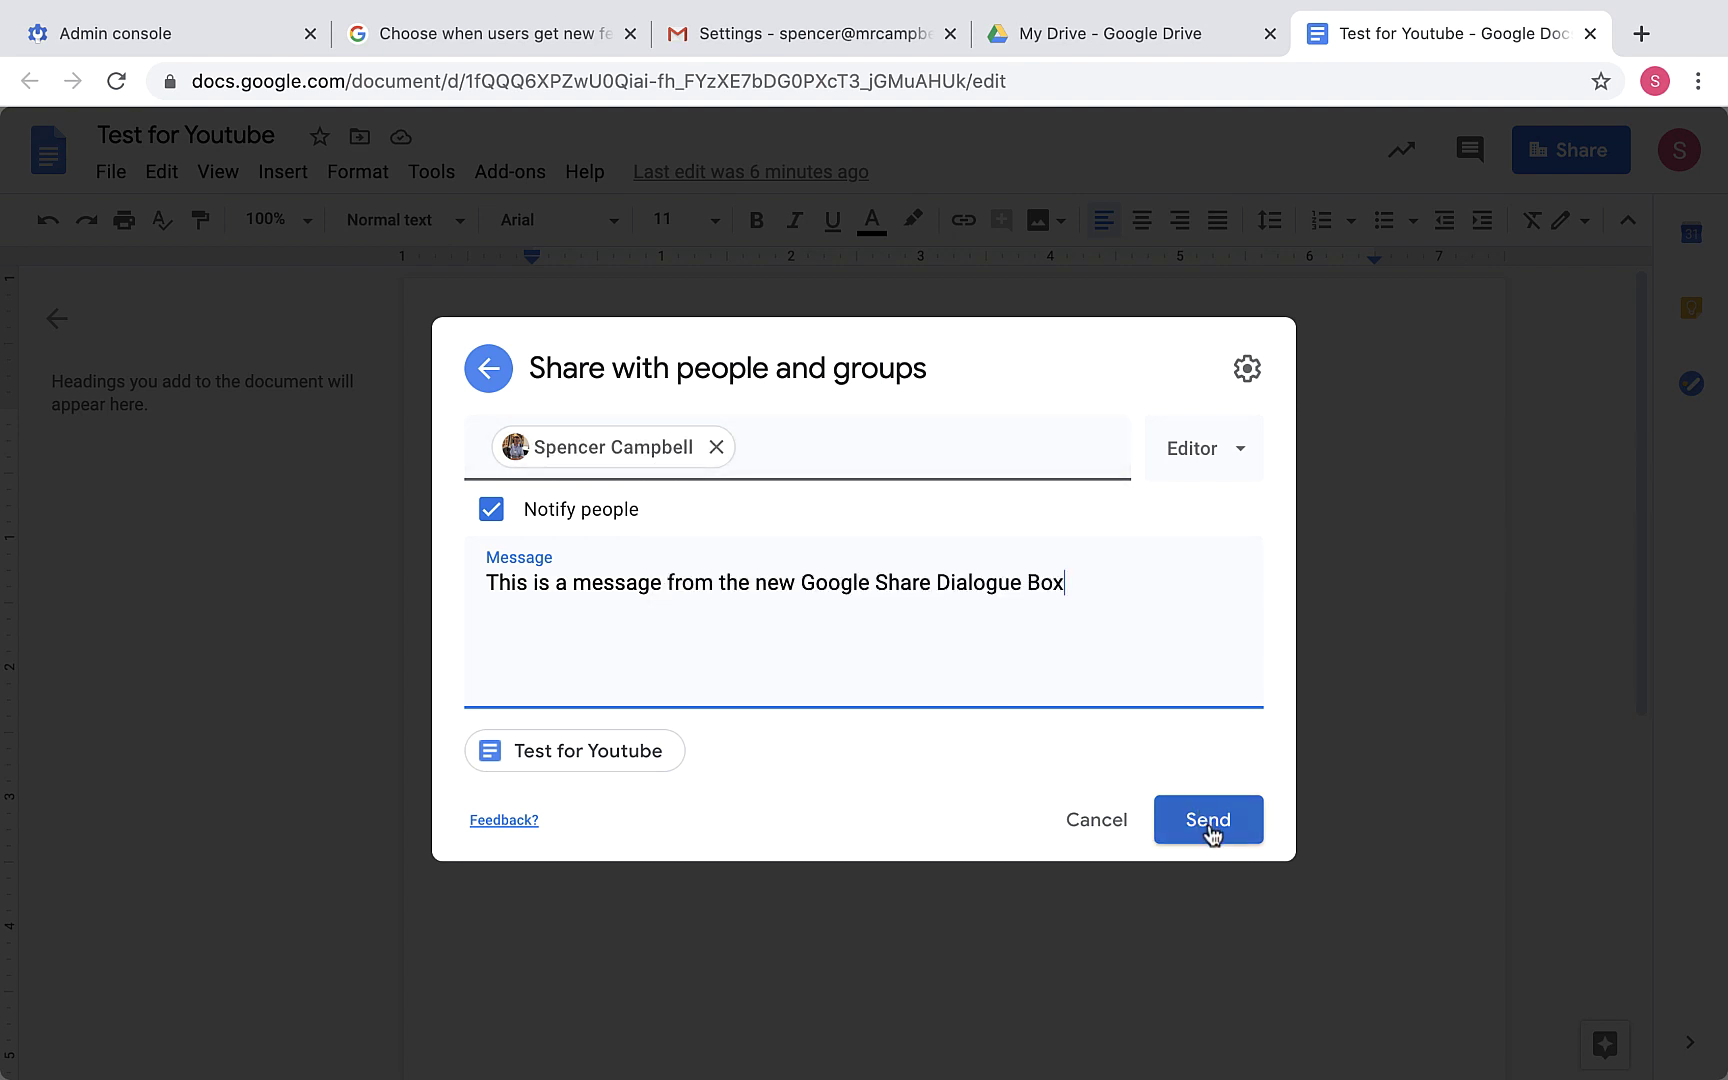
pyautogui.click(1210, 832)
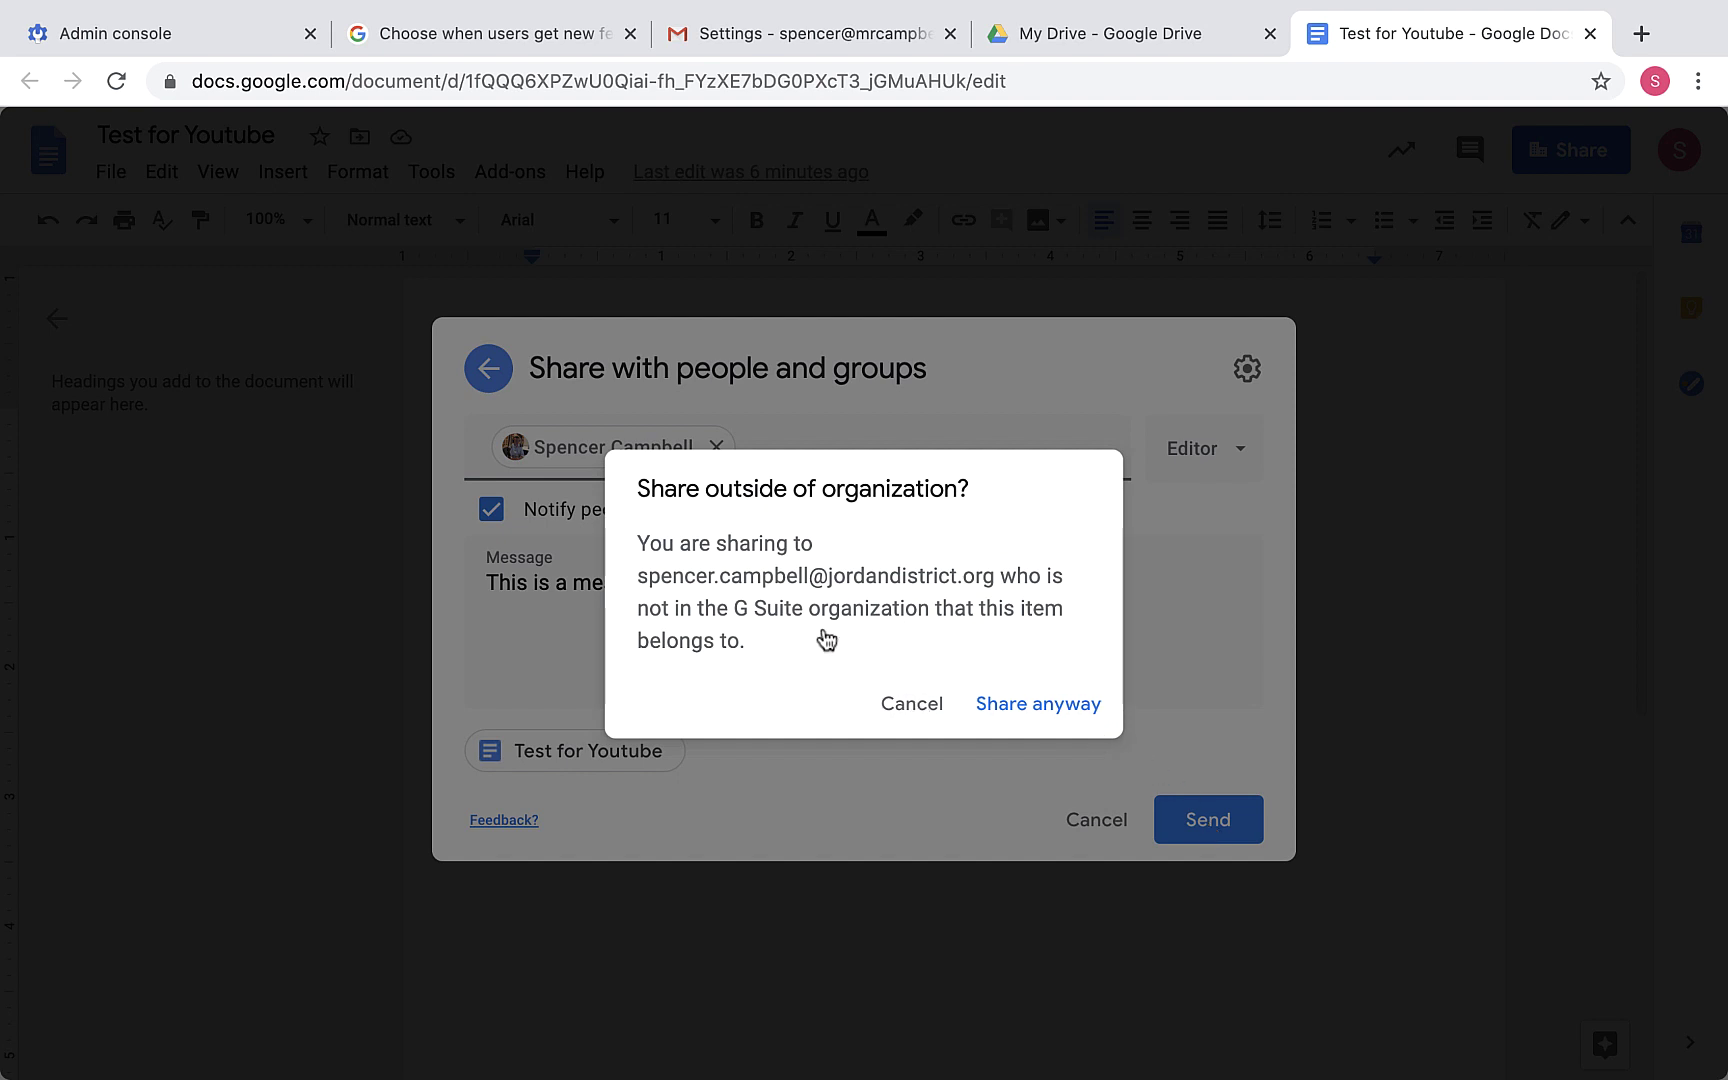
pyautogui.click(1018, 710)
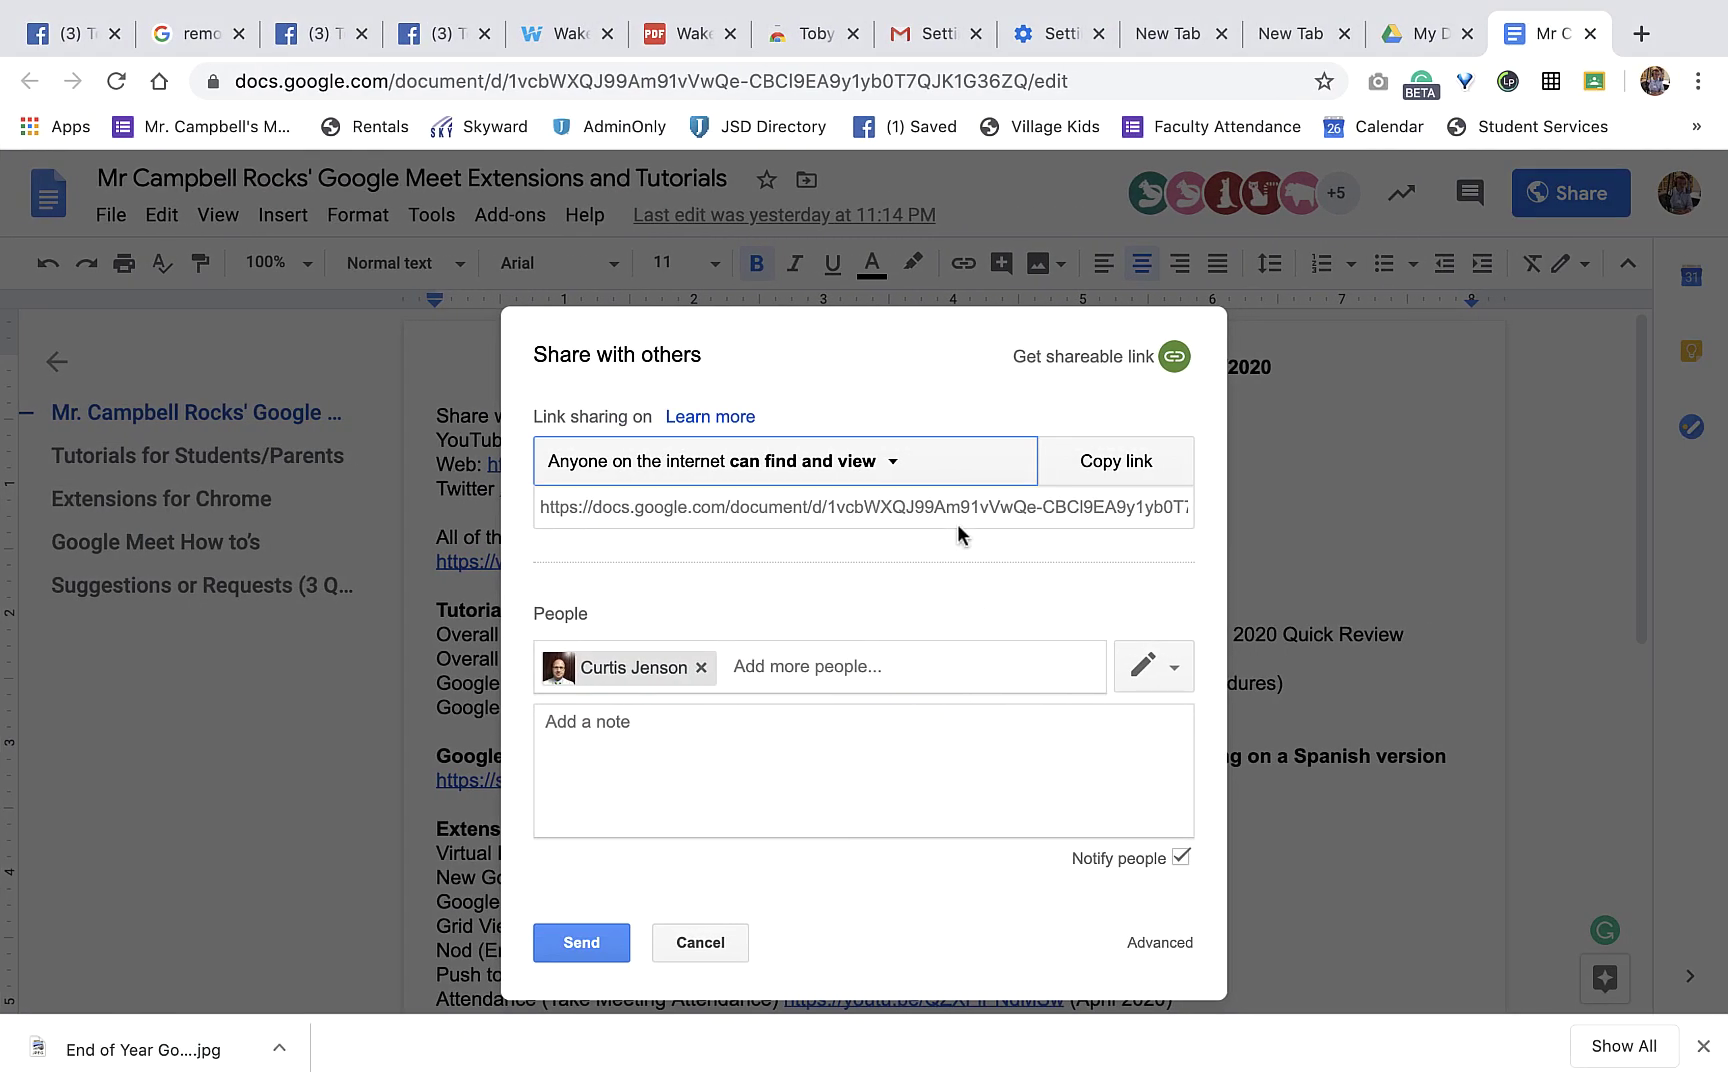
# Step: Open the 'Test for Youtube - Invitation to edit' email from the Gmail inbox
pyautogui.click(937, 45)
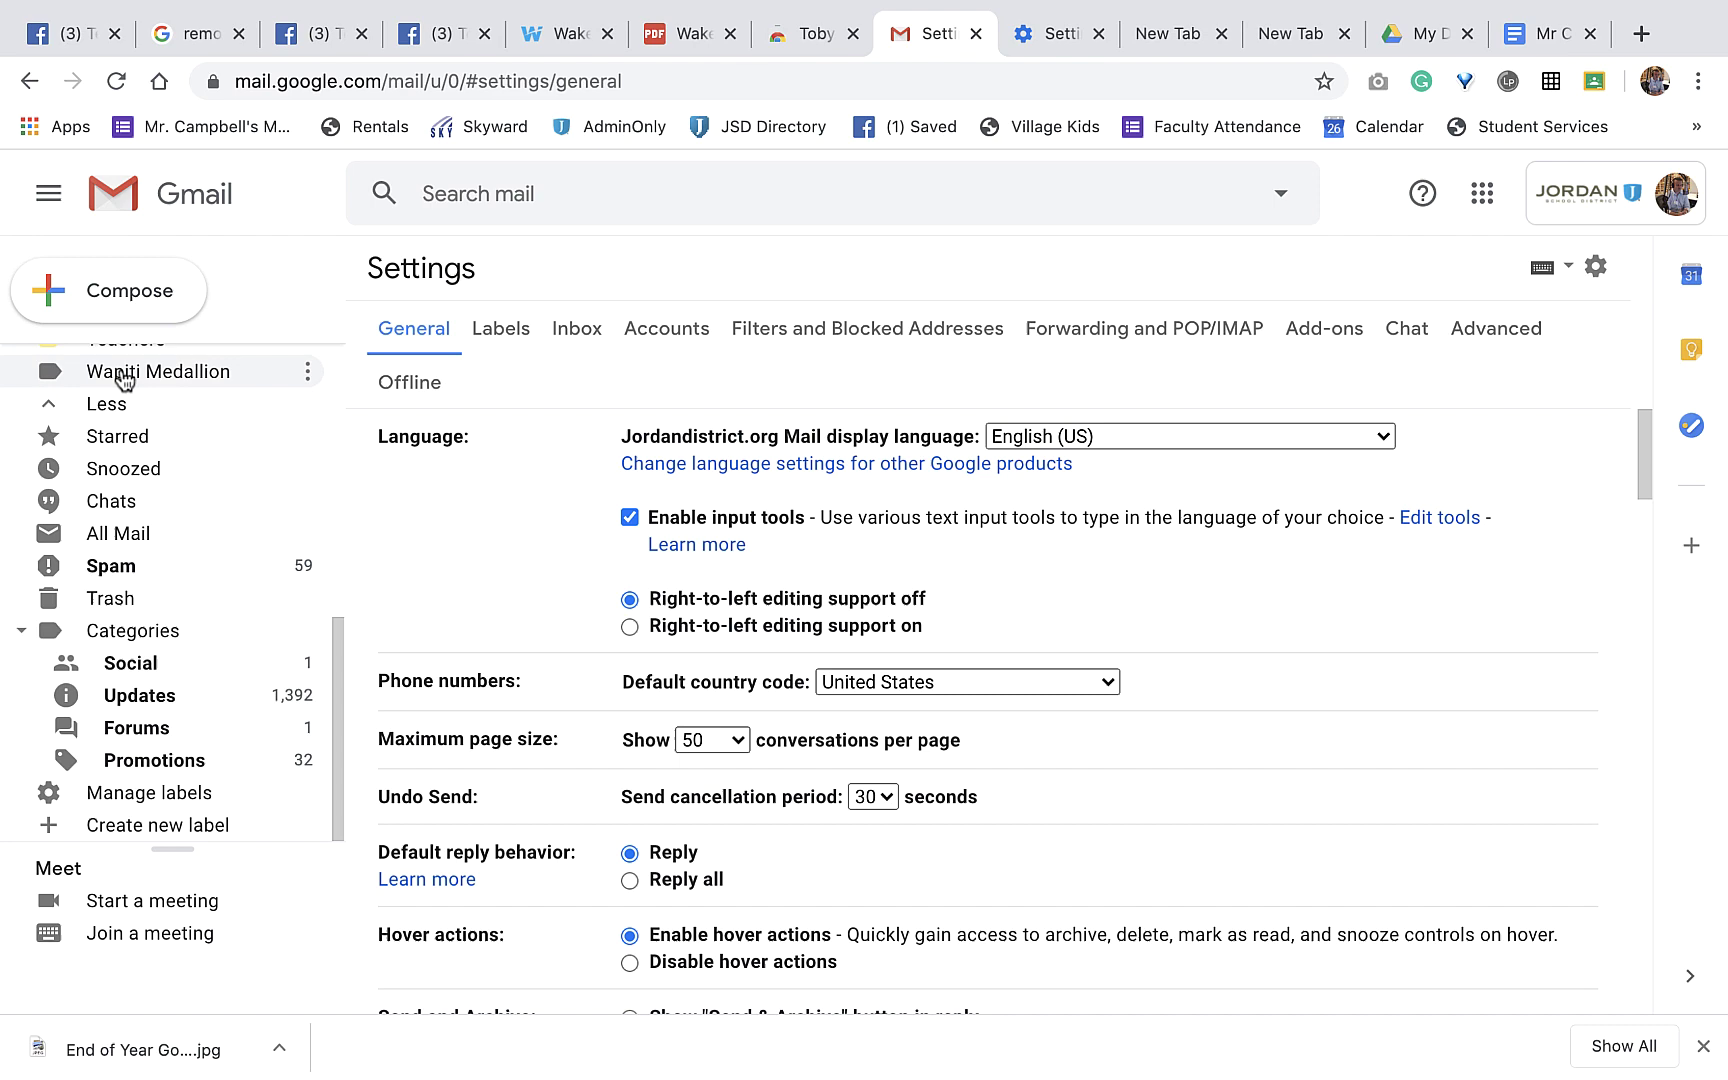
pyautogui.scroll(3, 123, 378)
pyautogui.scroll(3, 116, 376)
pyautogui.click(112, 370)
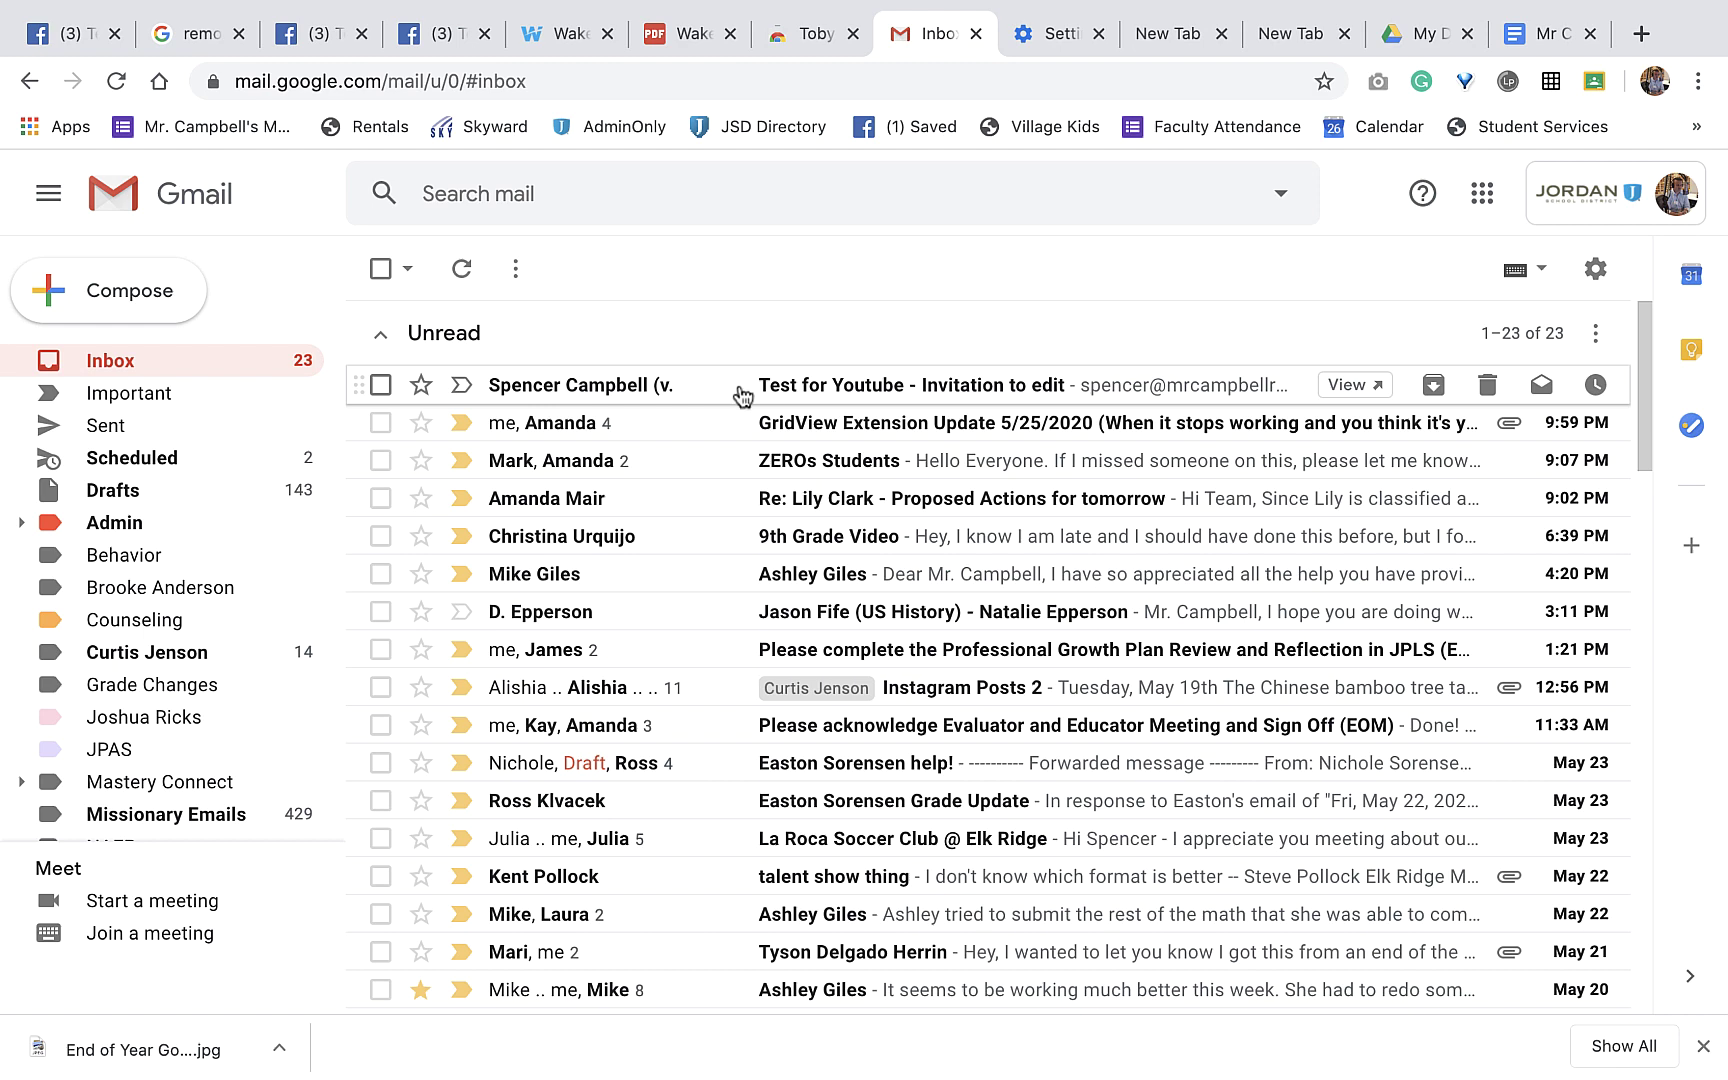
pyautogui.click(741, 397)
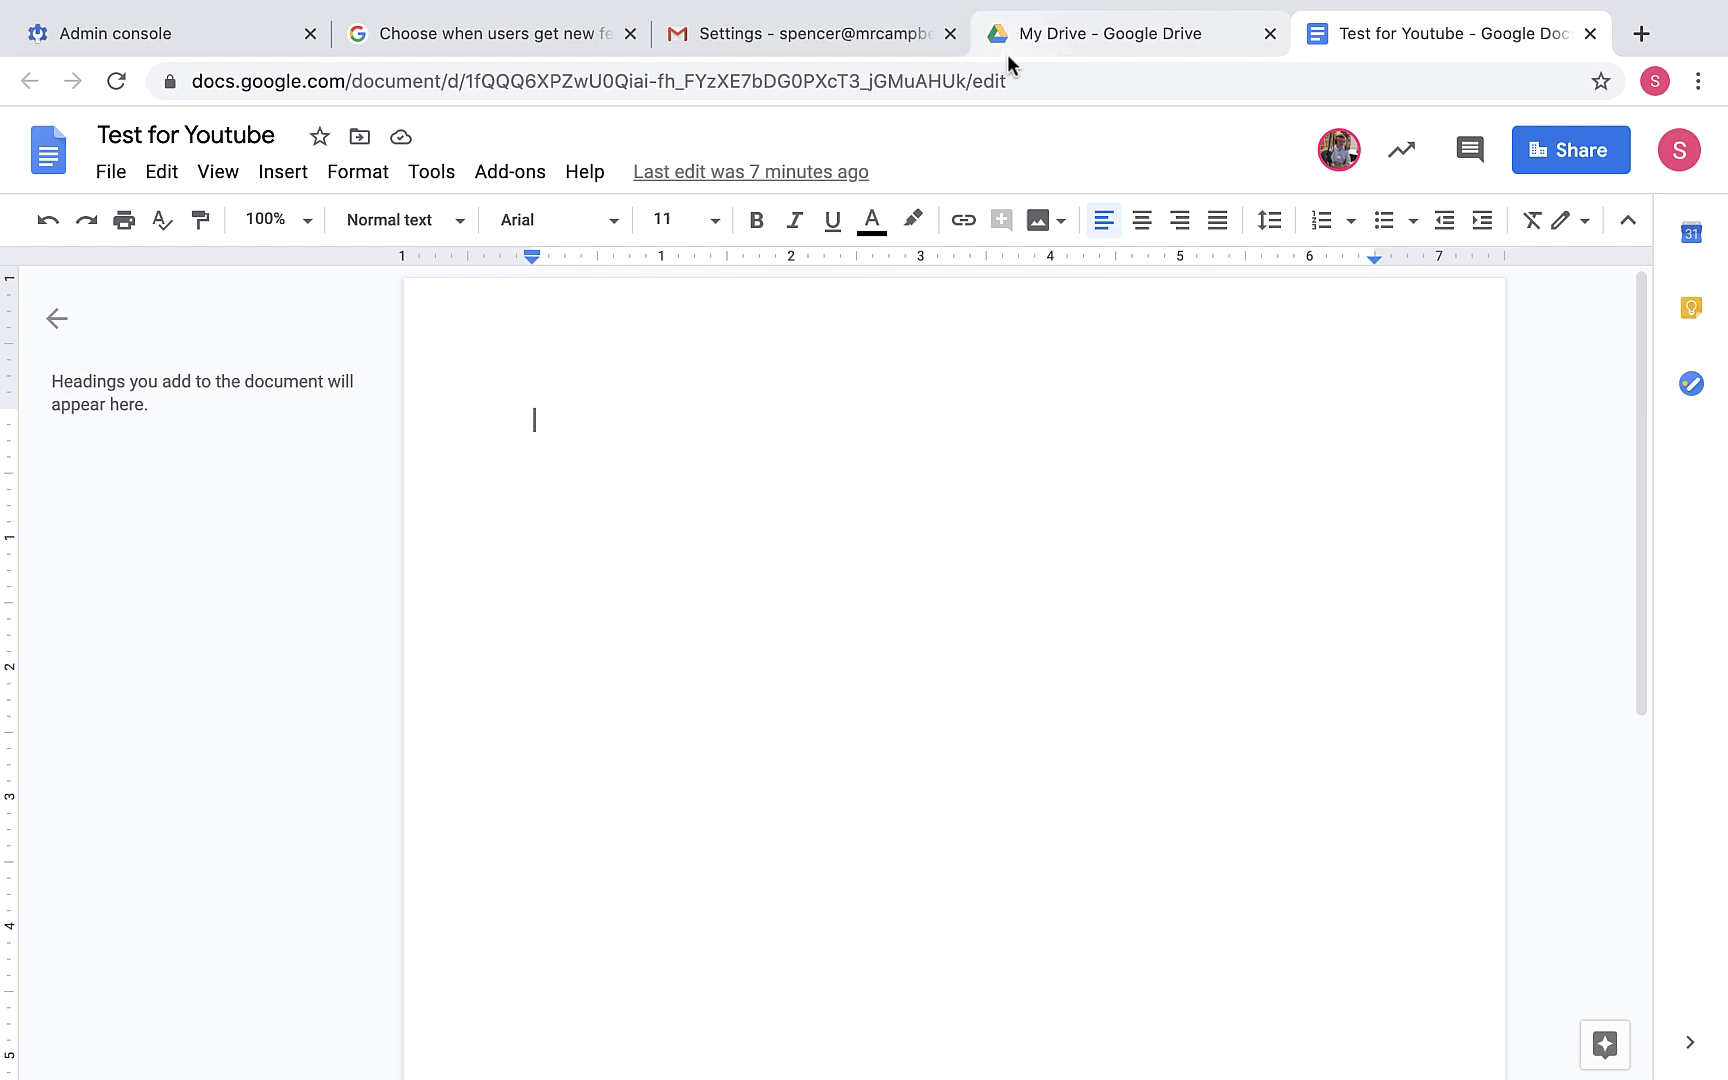
# Step: Create a new My Drive folder named 'Test Folder for Youtube'
pyautogui.click(1058, 40)
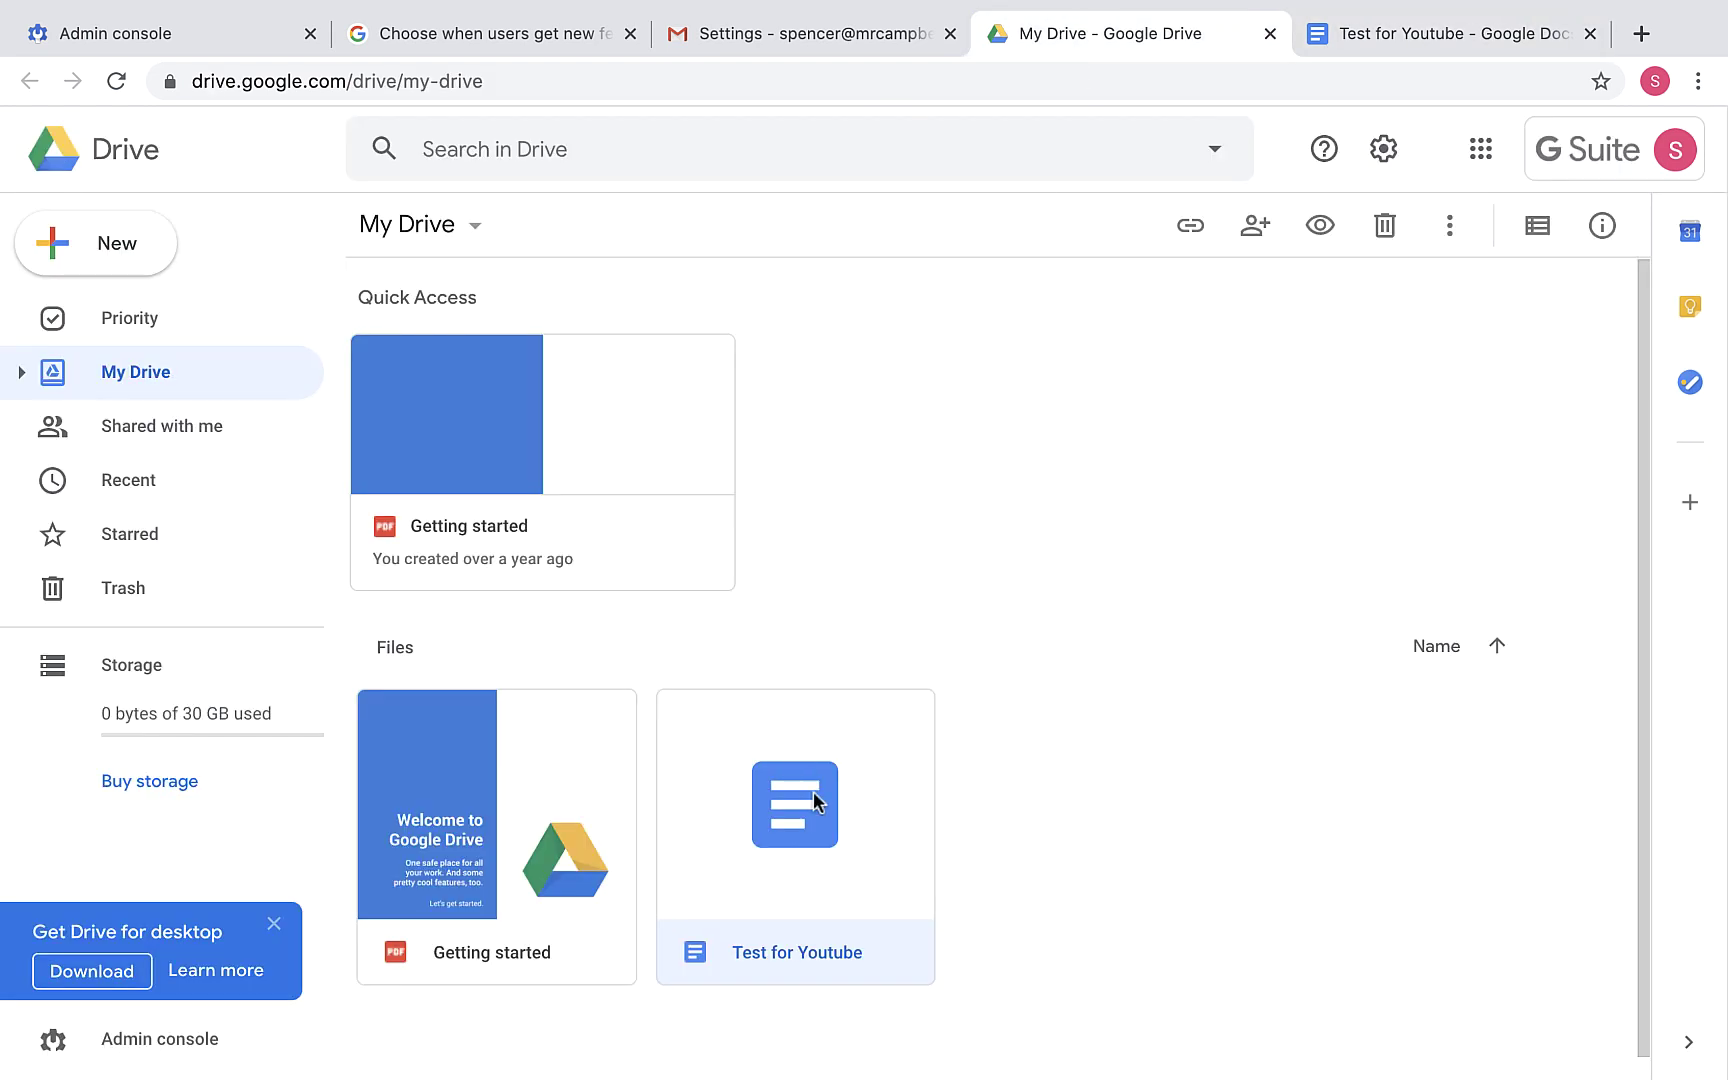
pyautogui.click(139, 256)
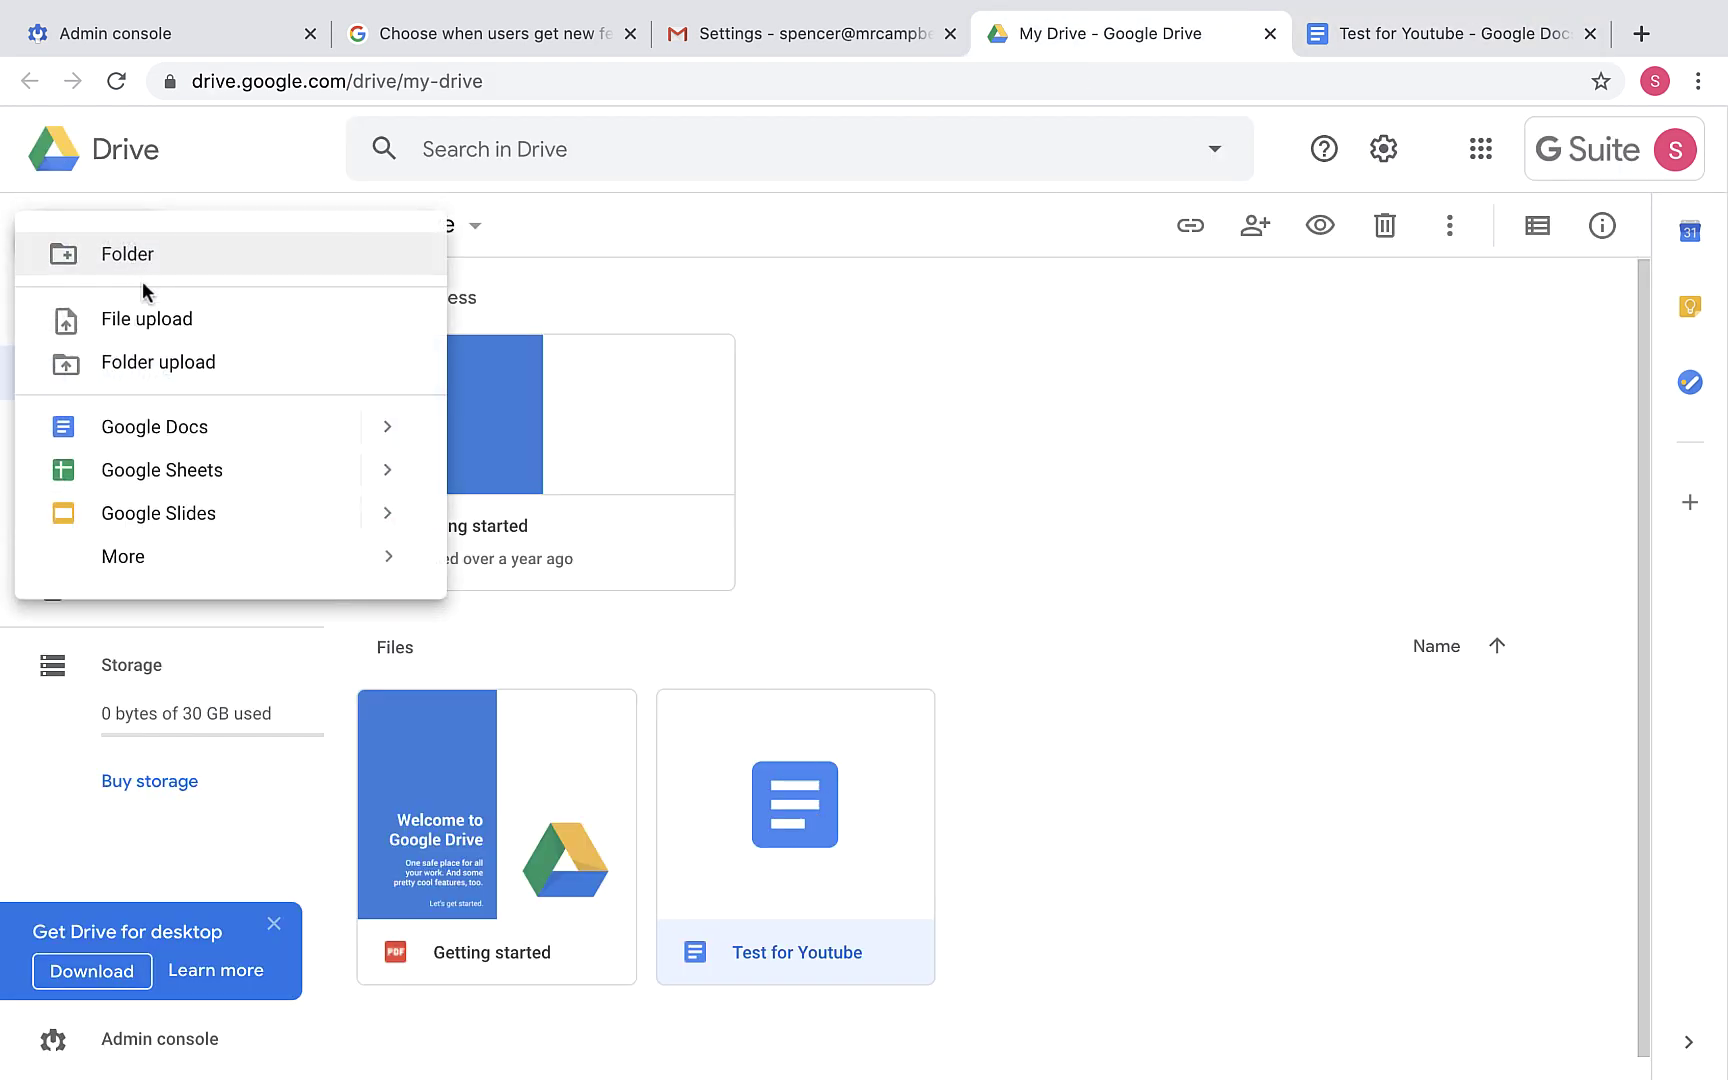
pyautogui.click(168, 362)
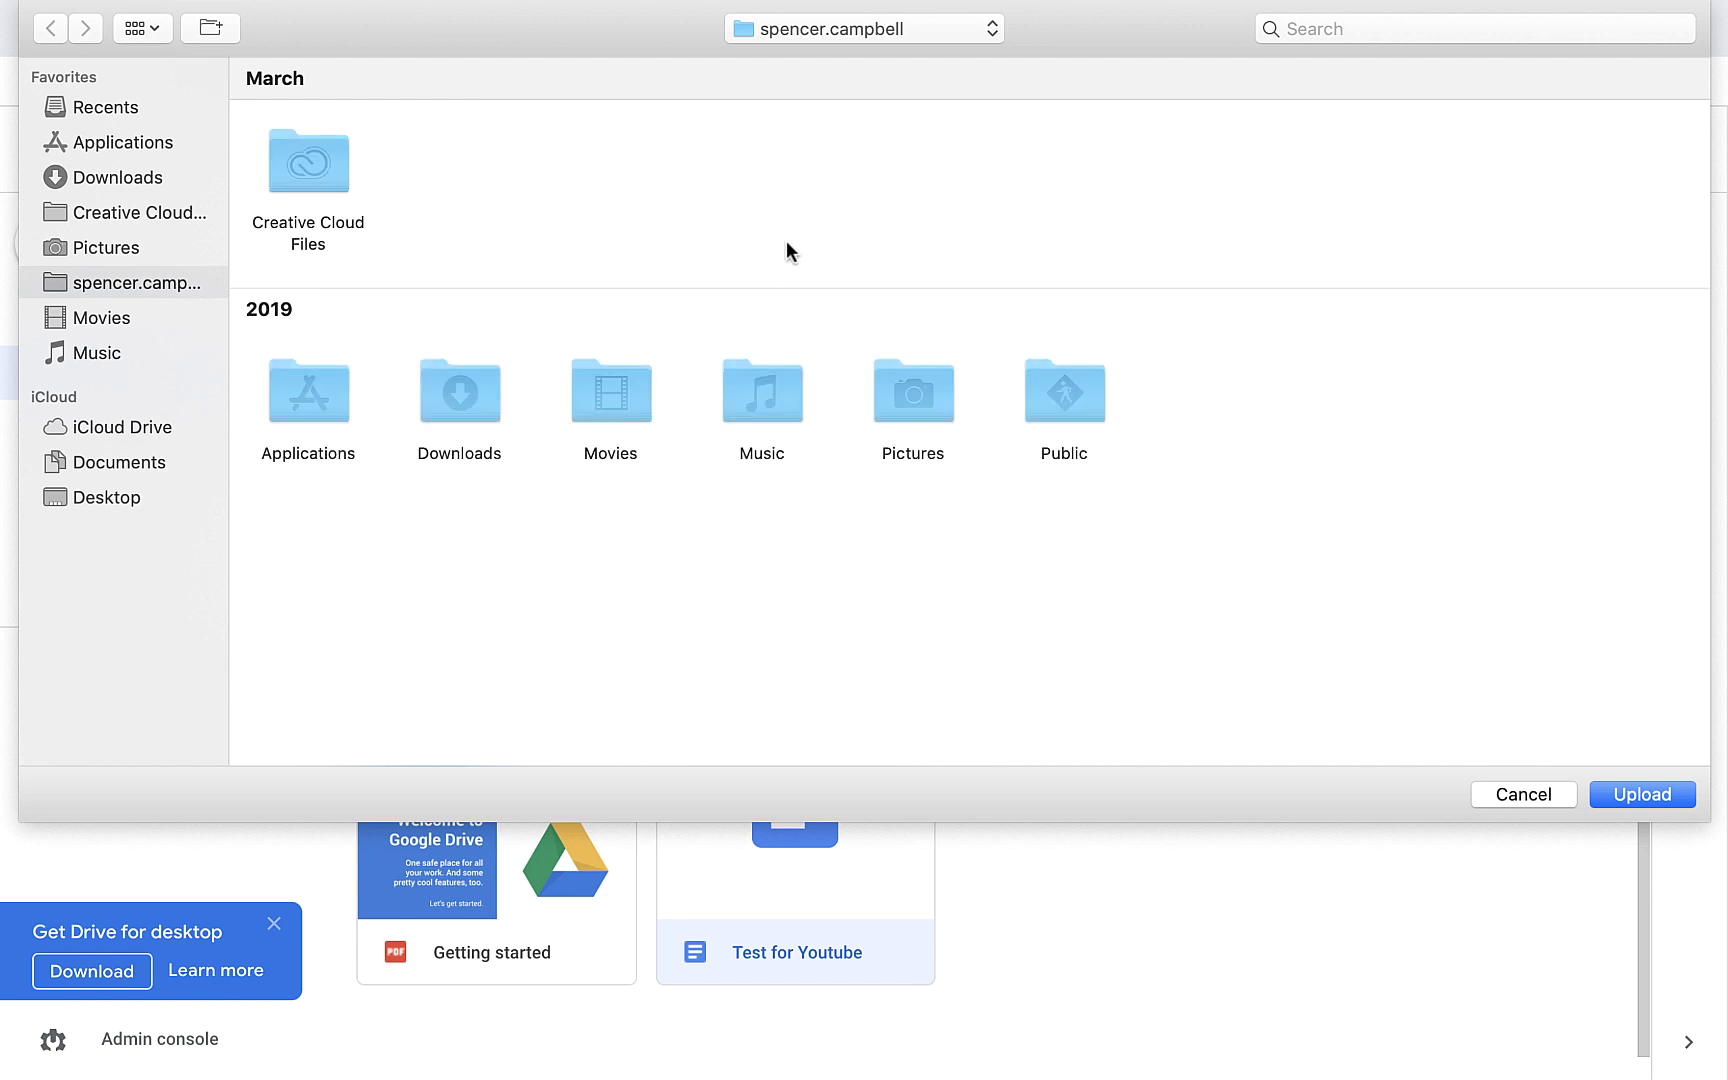
pyautogui.click(1547, 791)
pyautogui.click(139, 256)
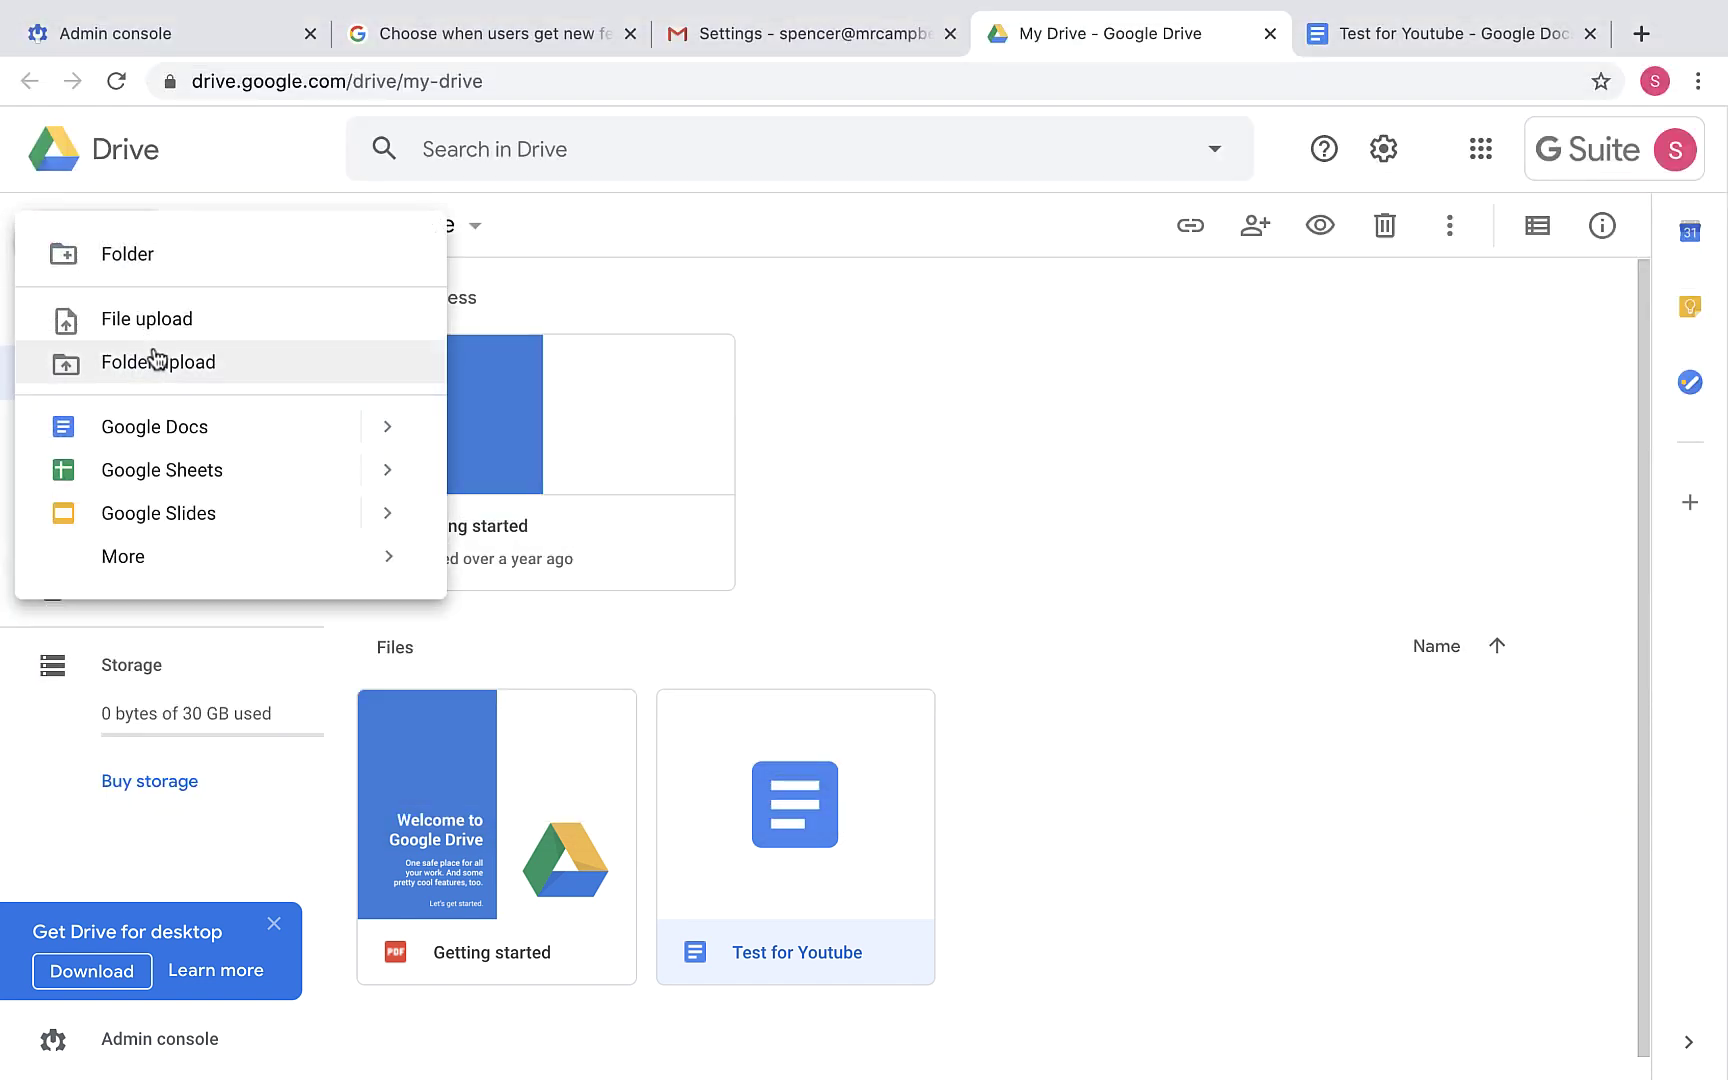
pyautogui.click(166, 254)
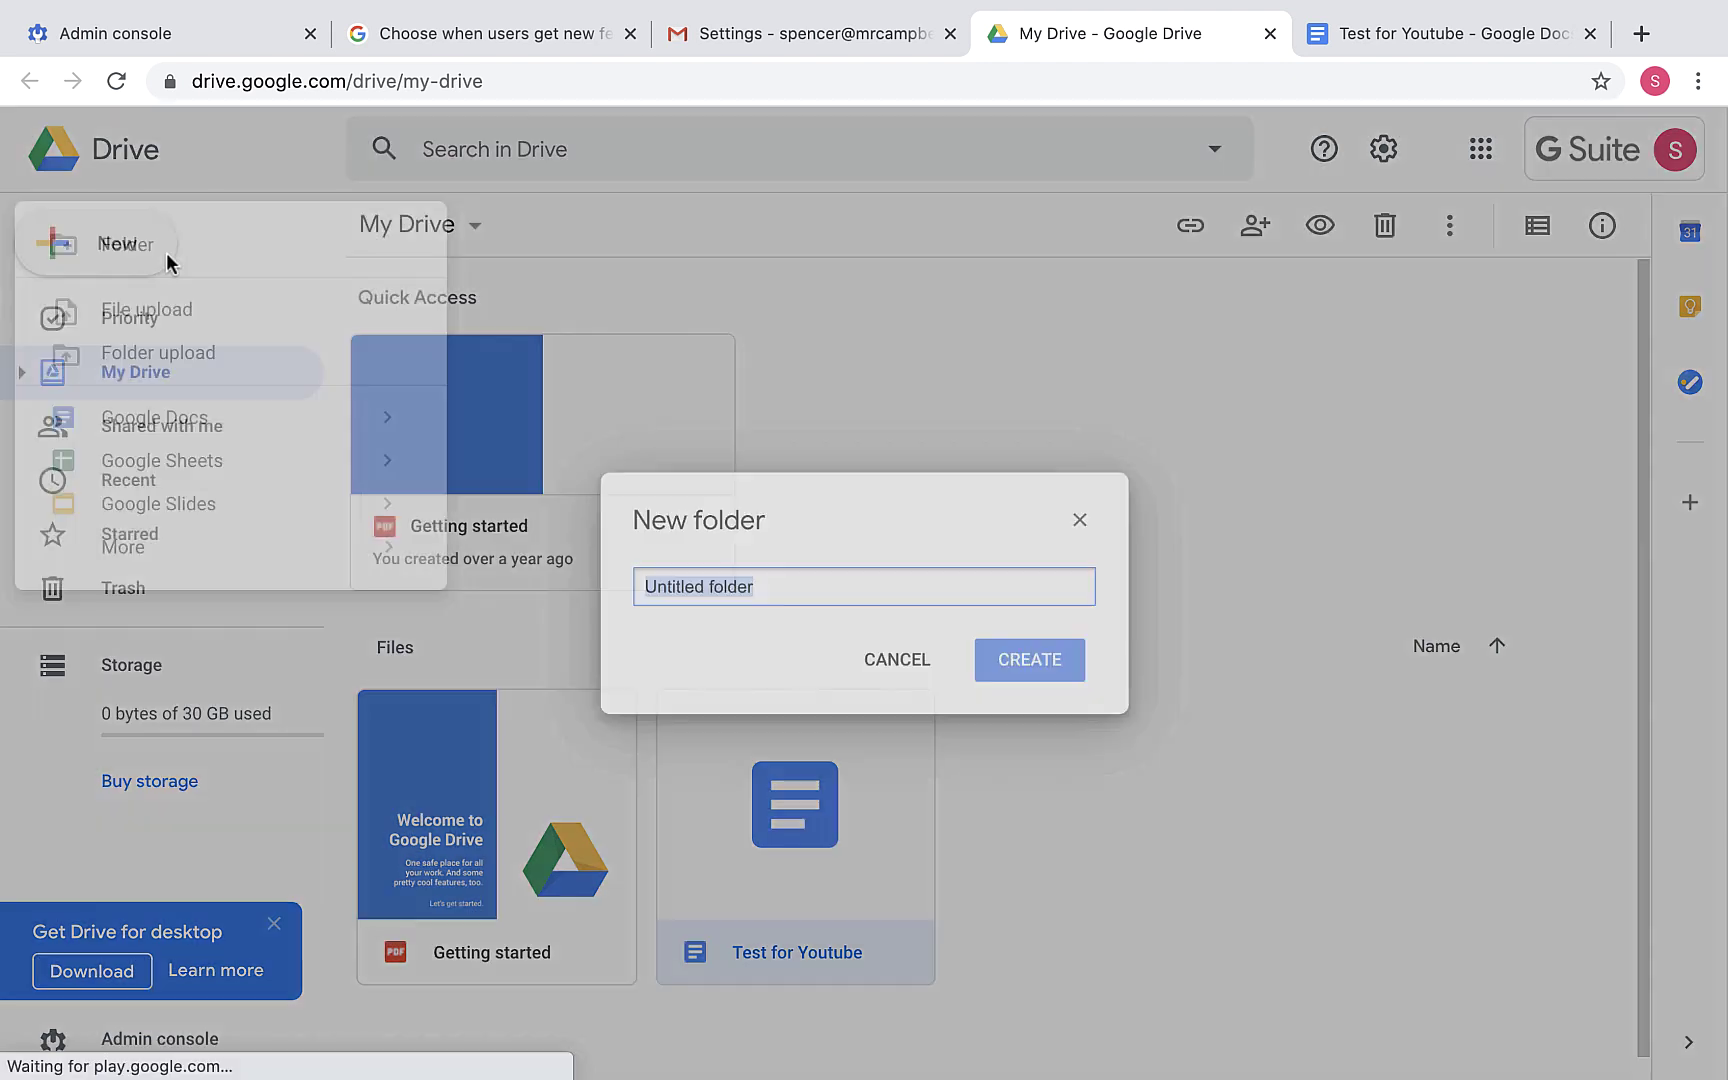
pyautogui.write('Test Folder for Youtube')
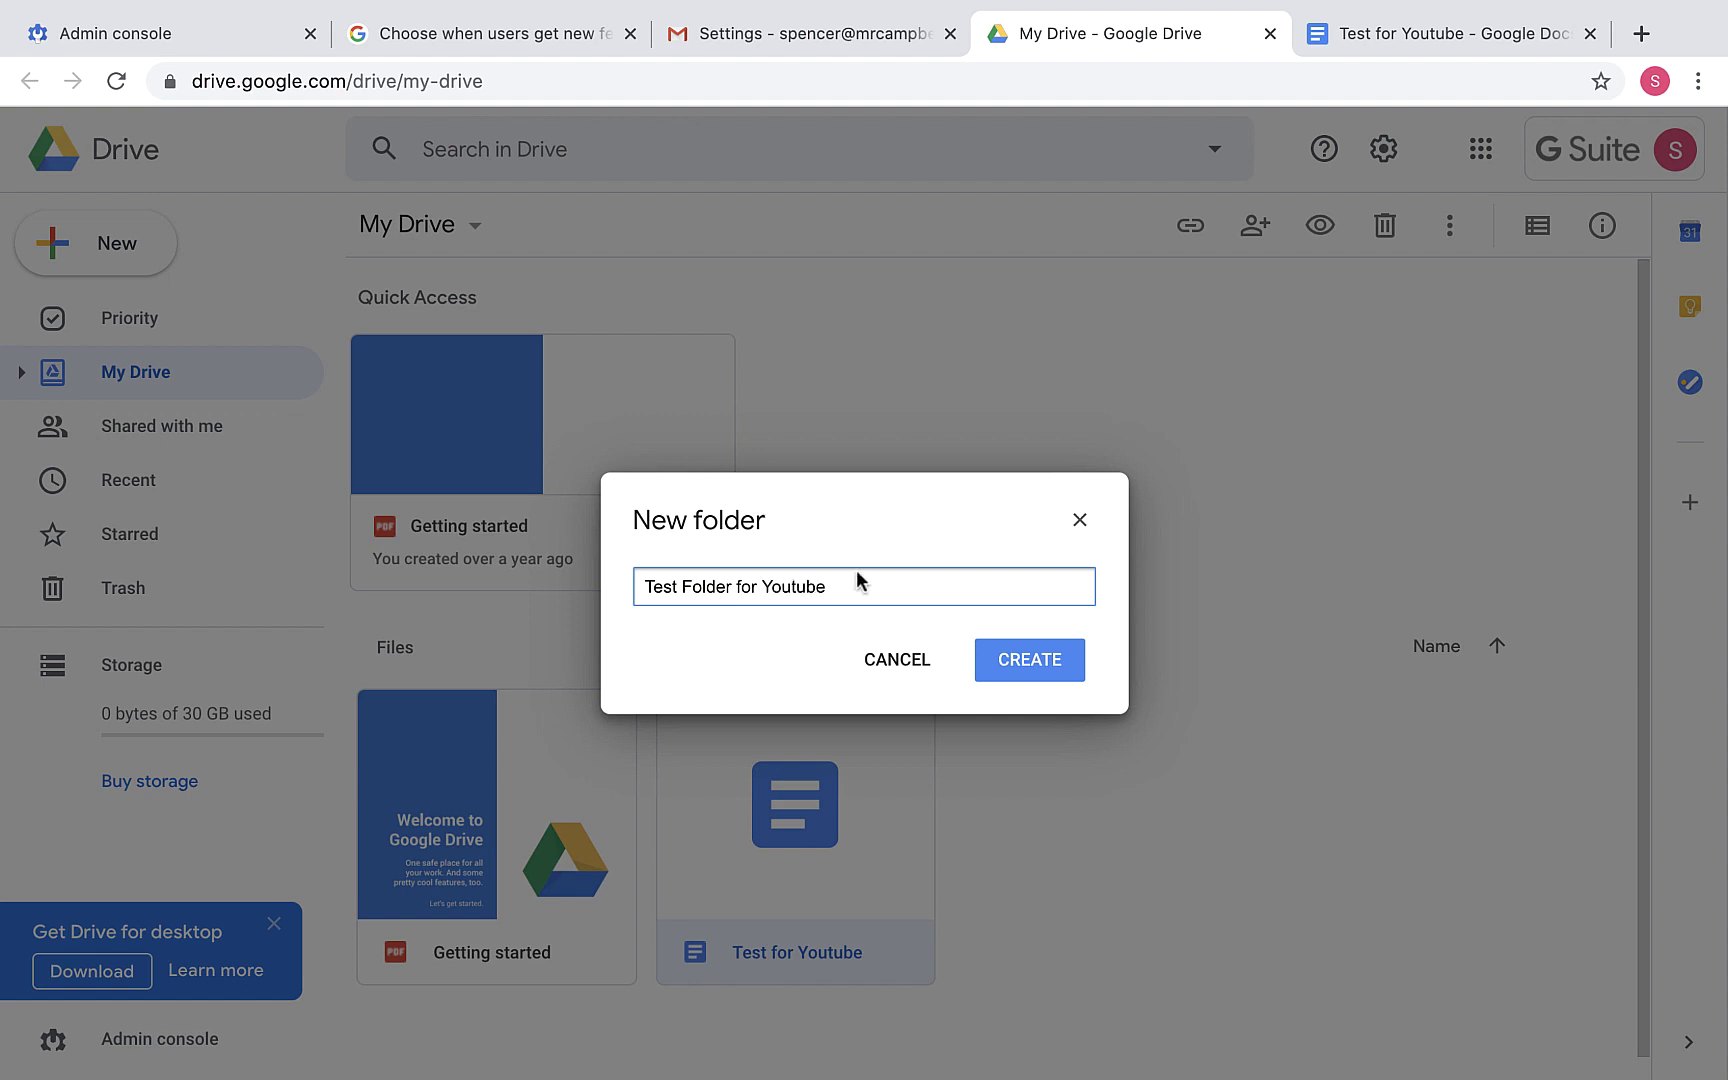
pyautogui.click(1014, 664)
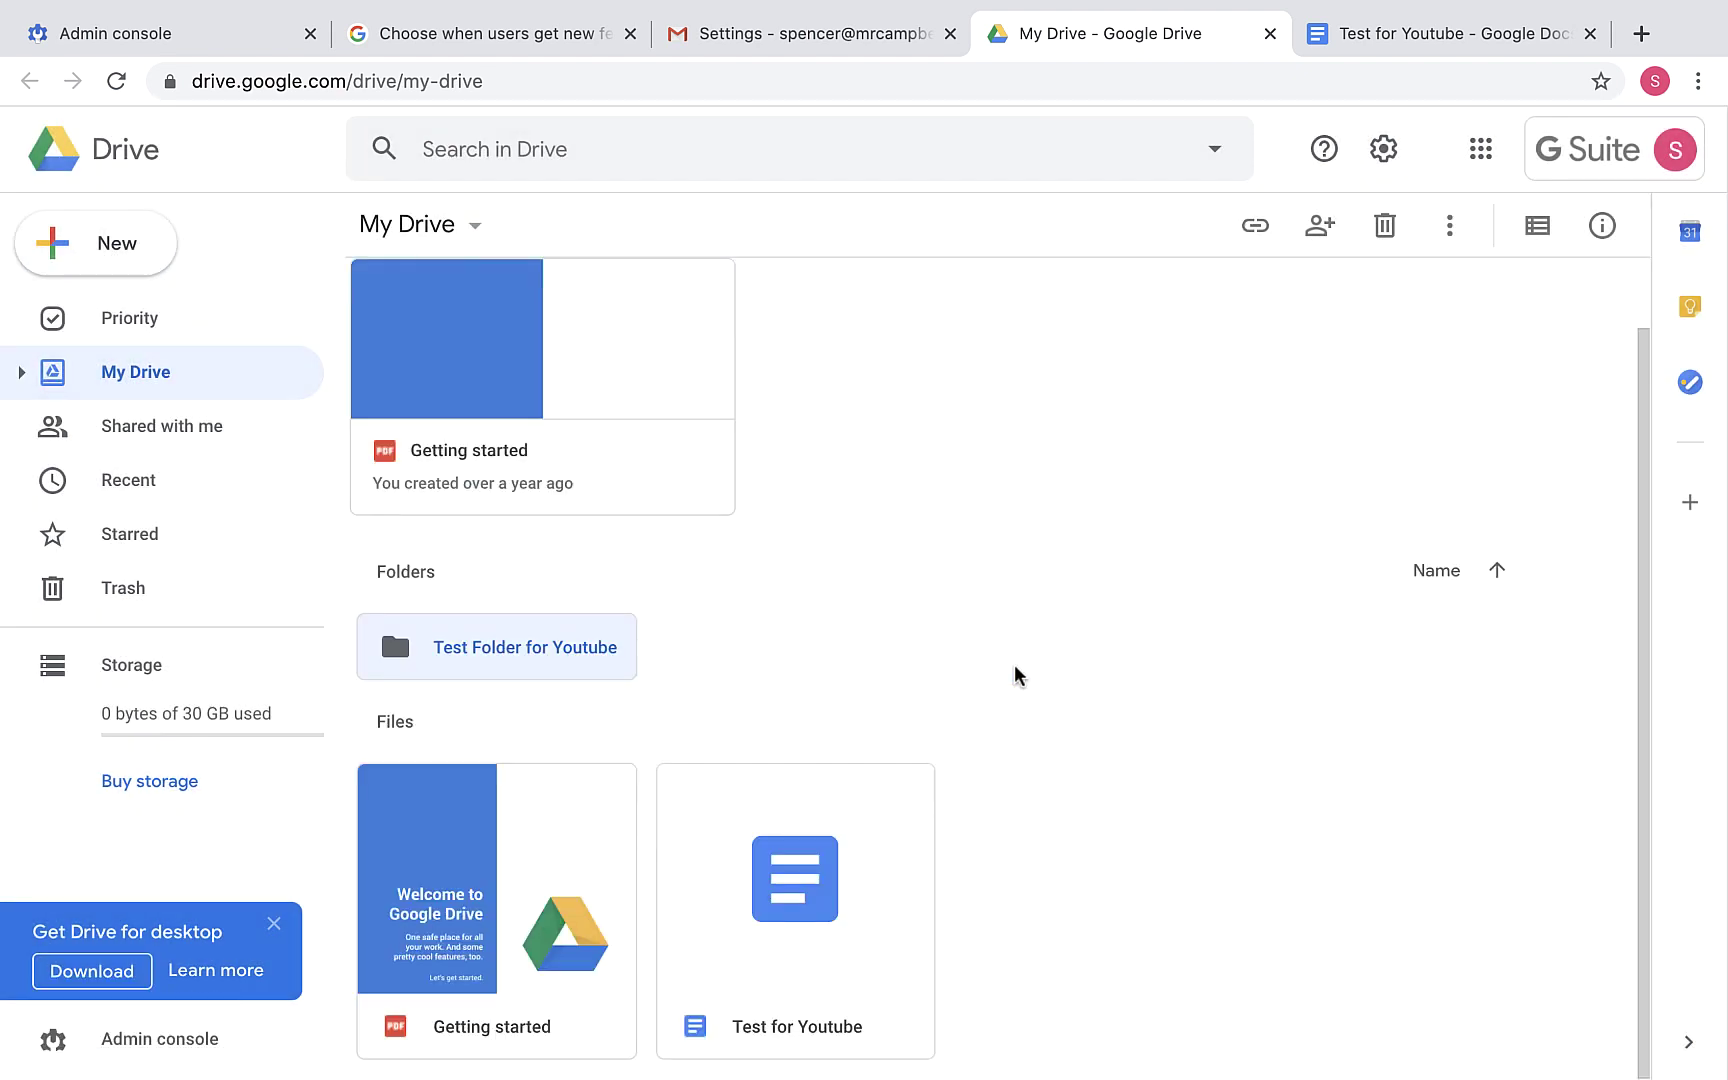
# Step: Open the sharing window for the Test Folder for Youtube folder
pyautogui.rightClick(584, 652)
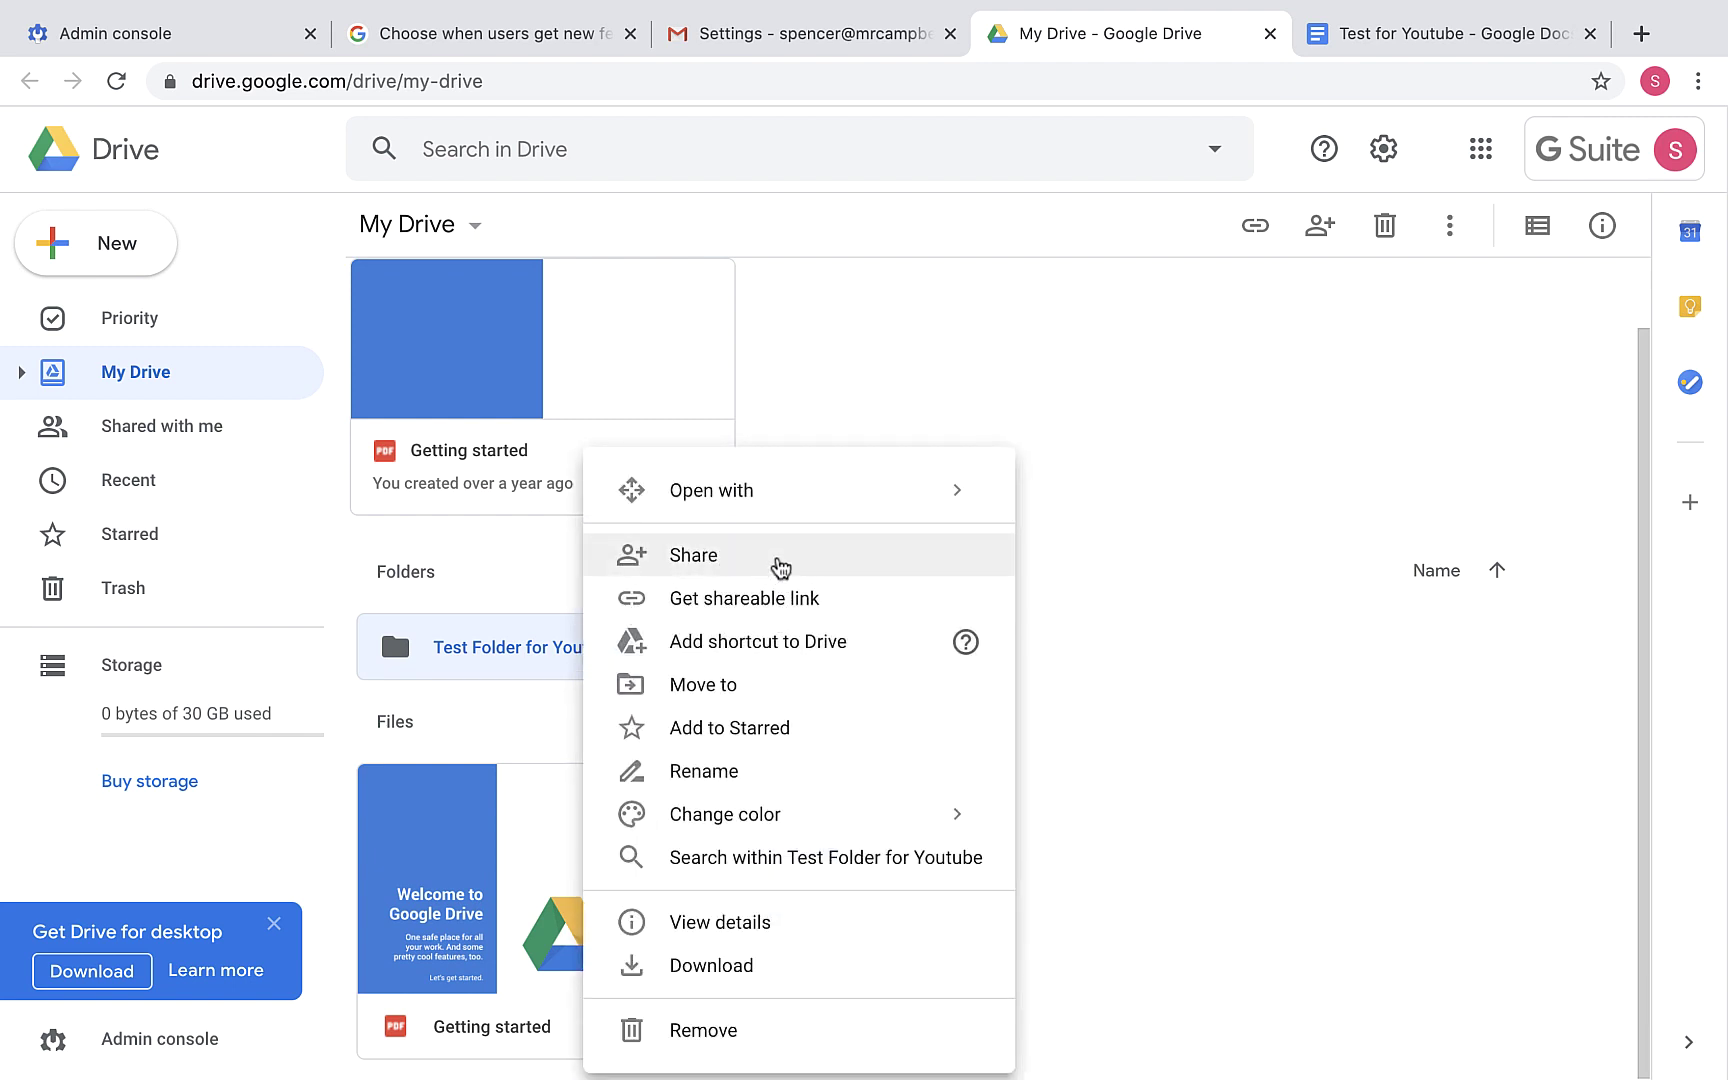
pyautogui.click(1207, 687)
pyautogui.click(467, 645)
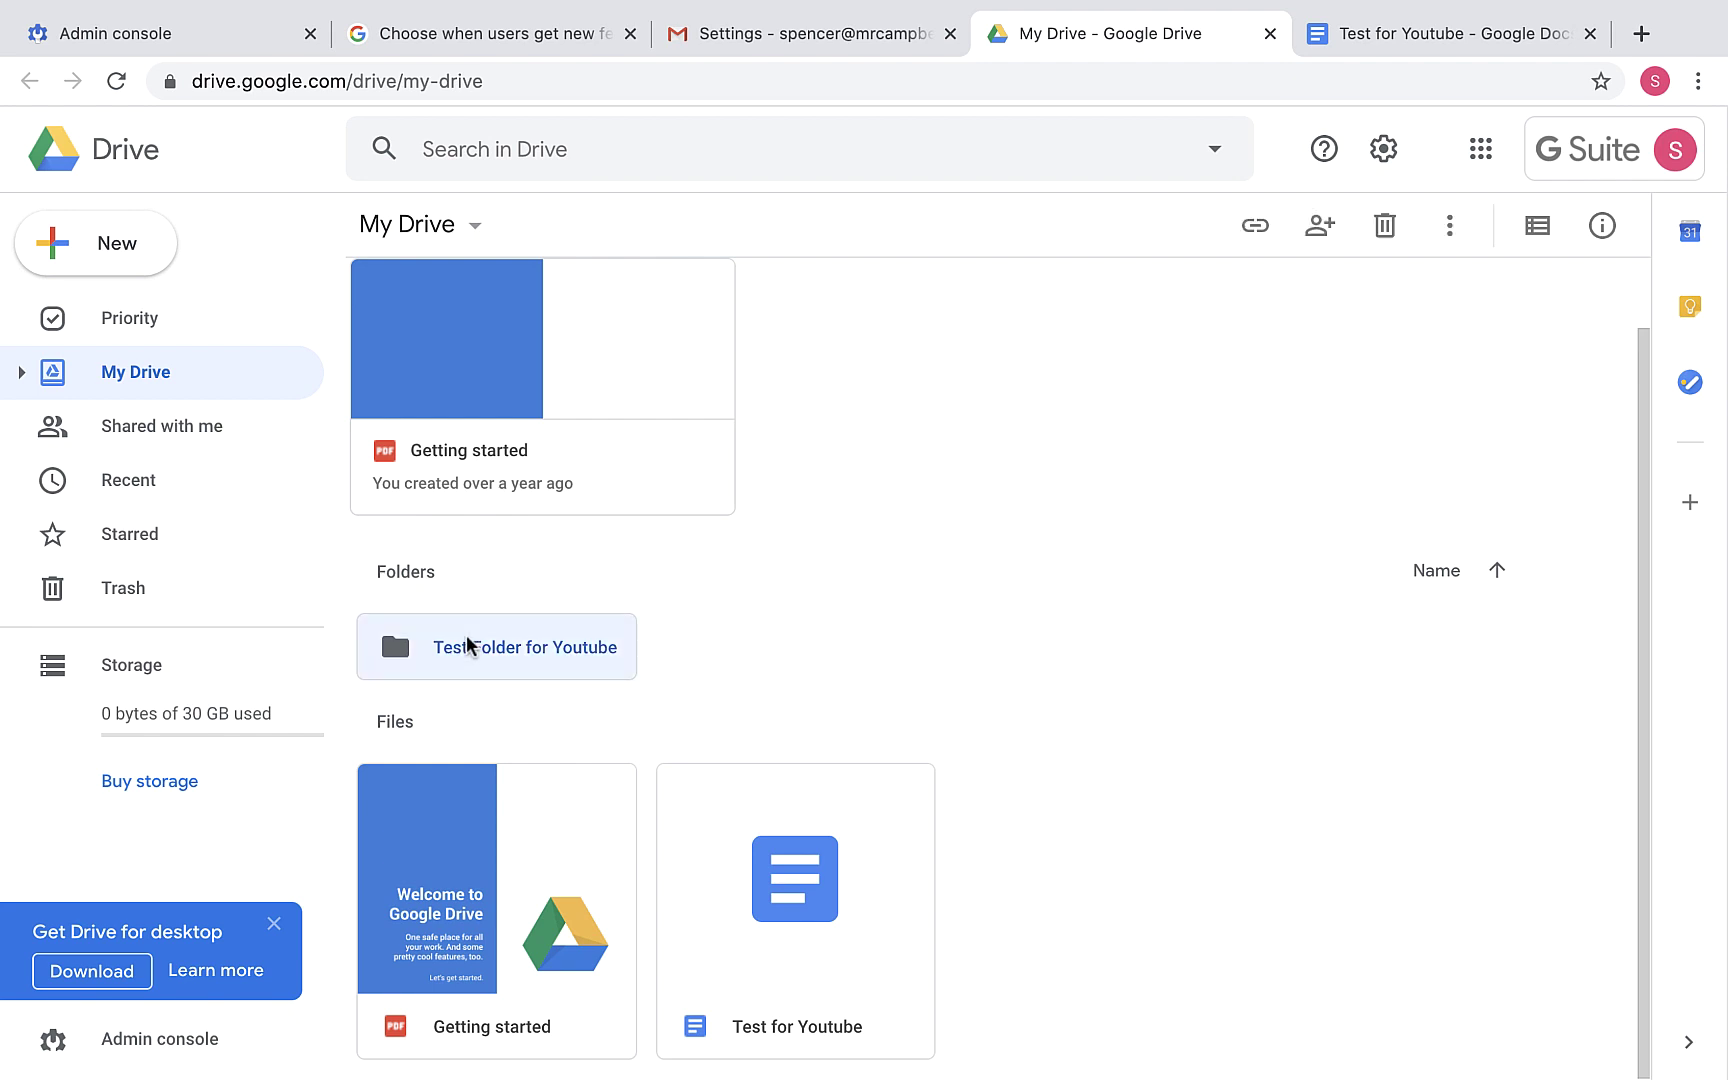
pyautogui.rightClick(467, 645)
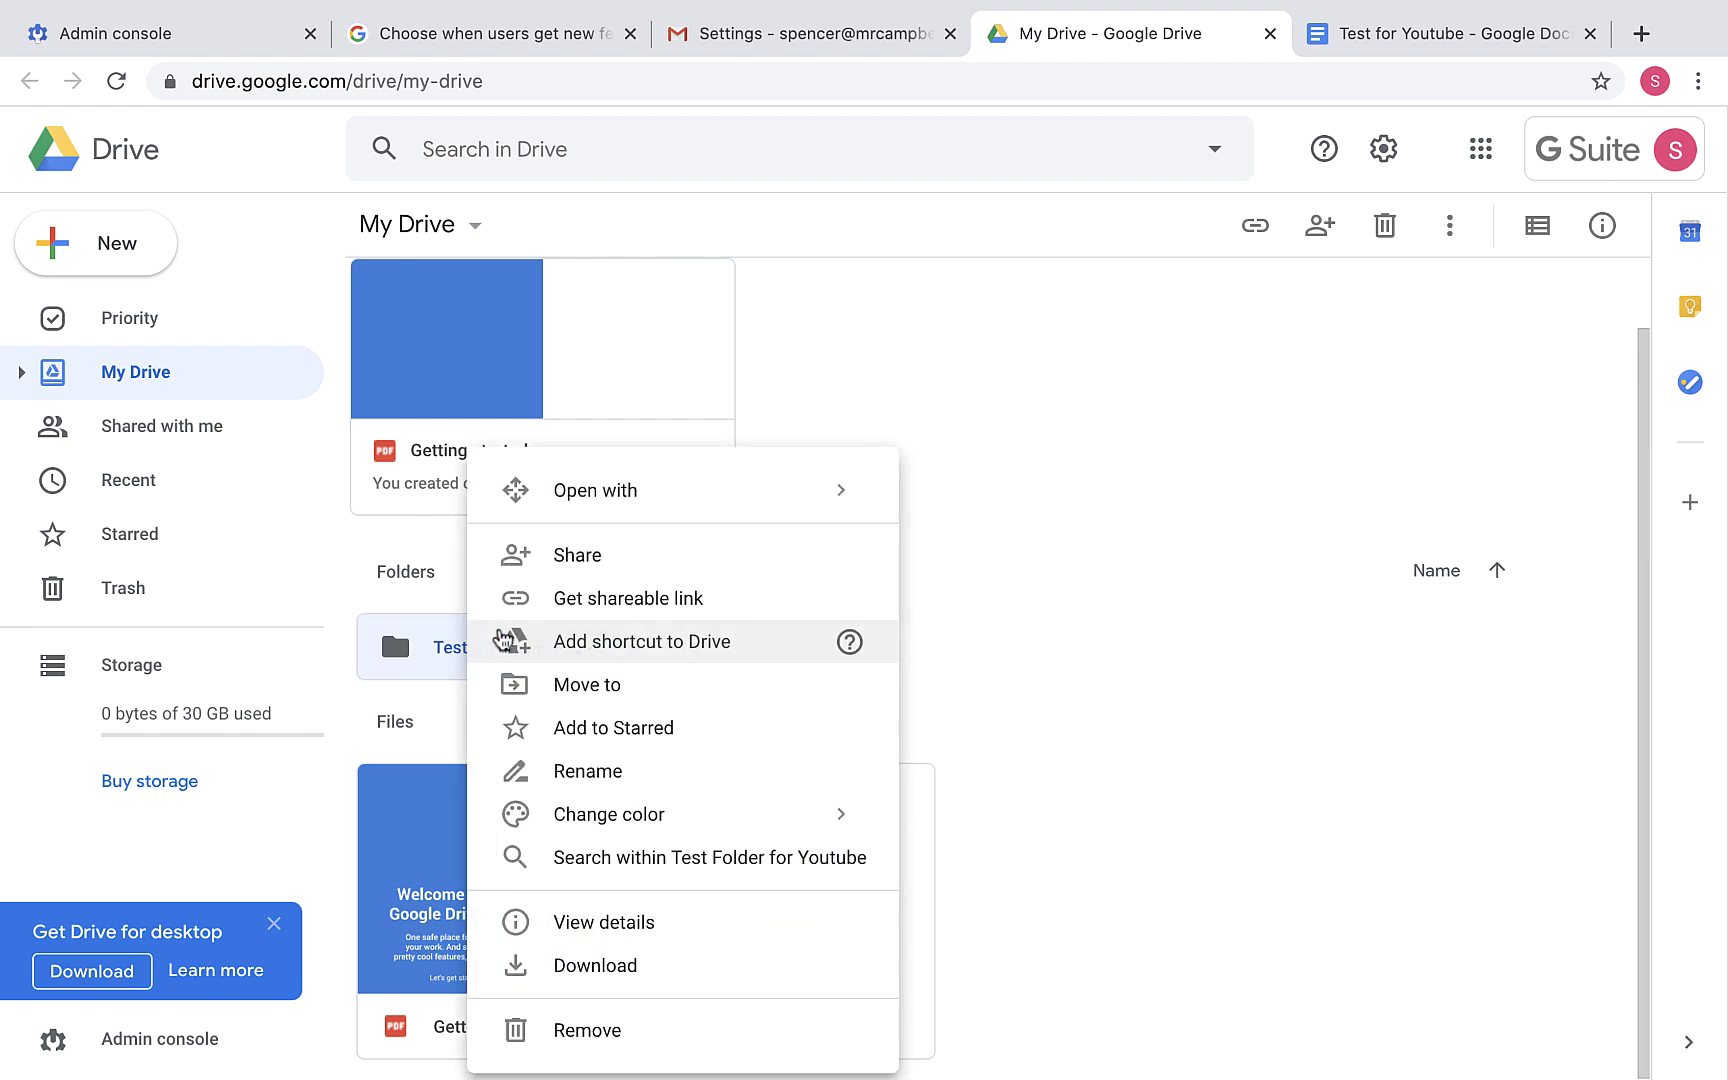
pyautogui.click(607, 565)
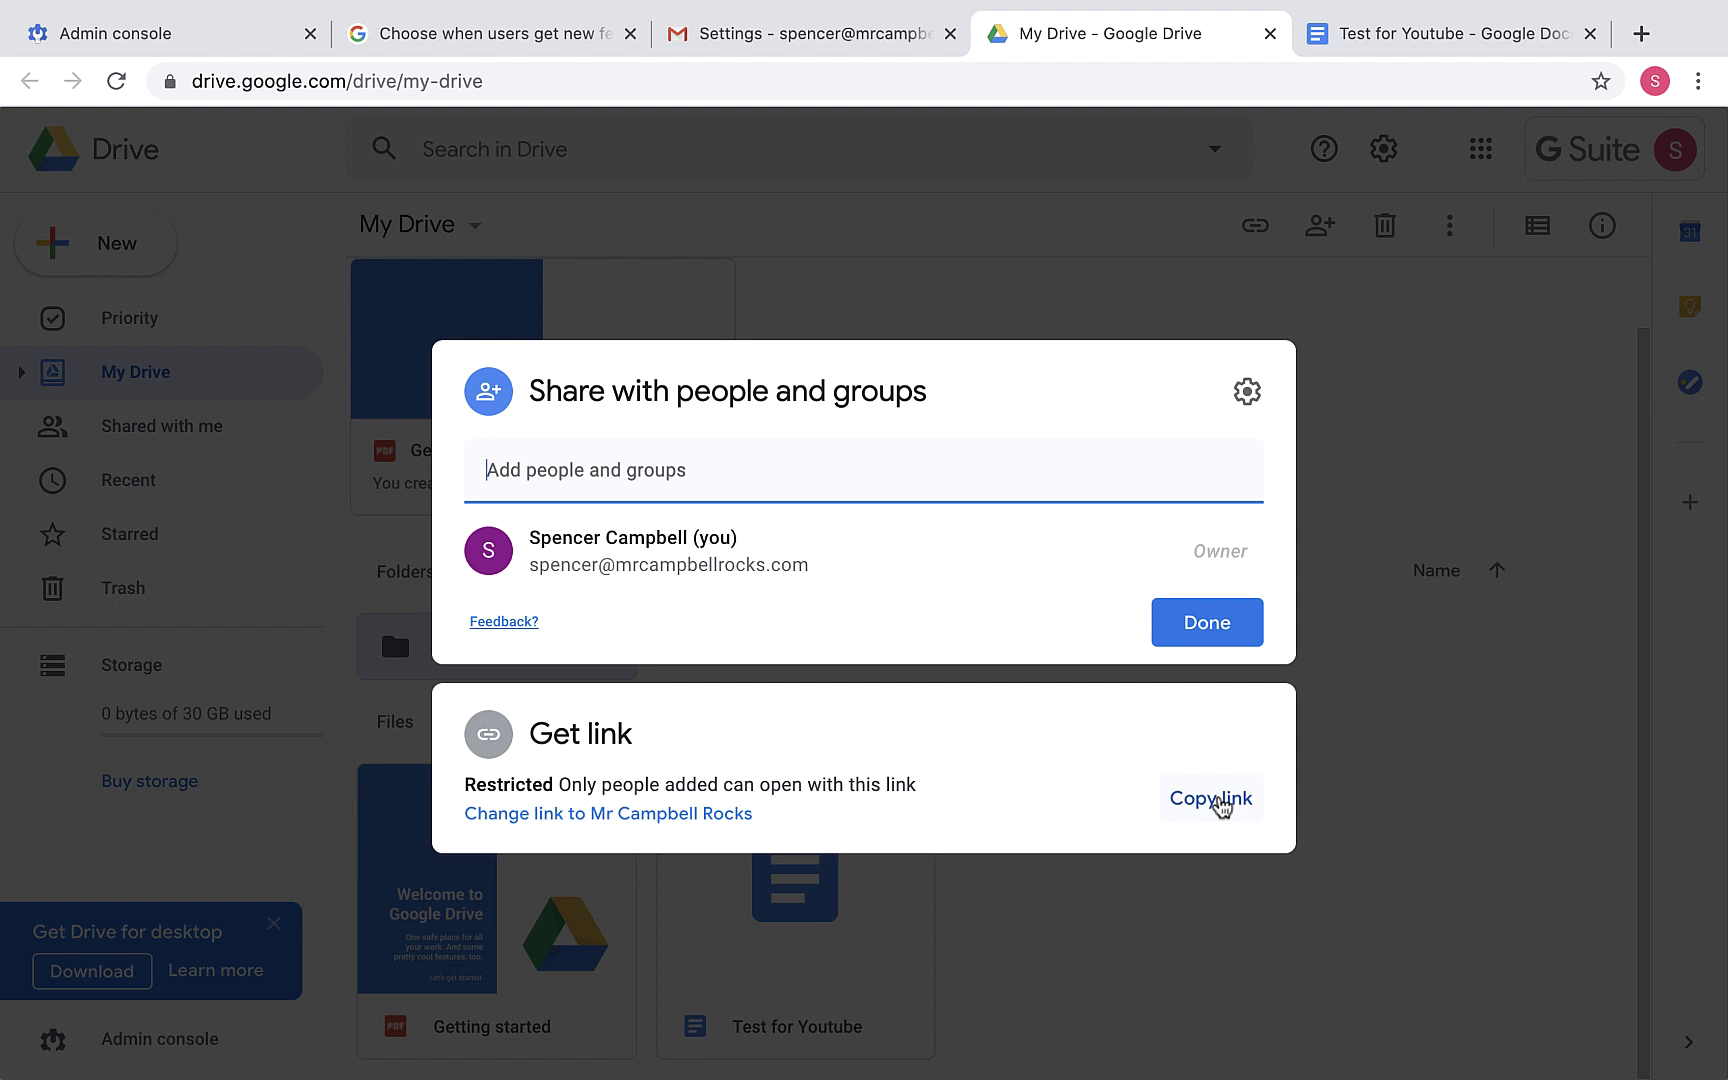
# Step: Stop editors from changing permissions or sharing, then start adding people
pyautogui.click(1246, 393)
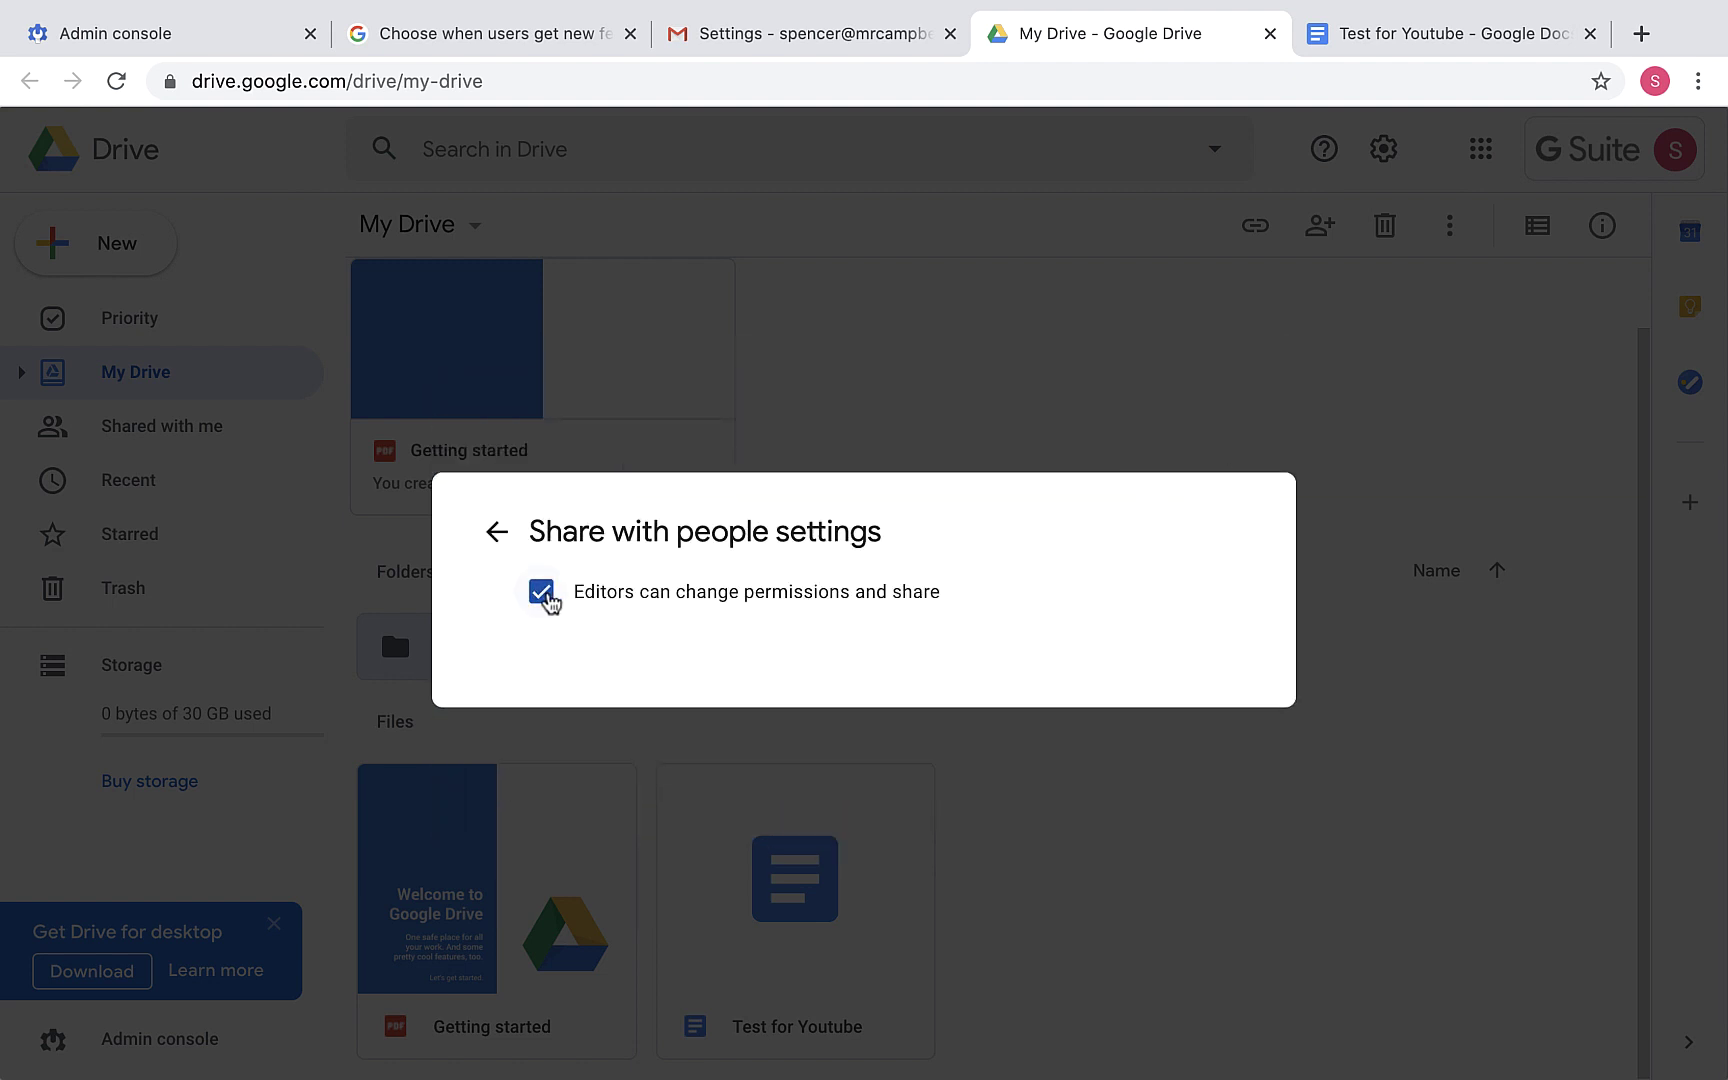
pyautogui.click(543, 596)
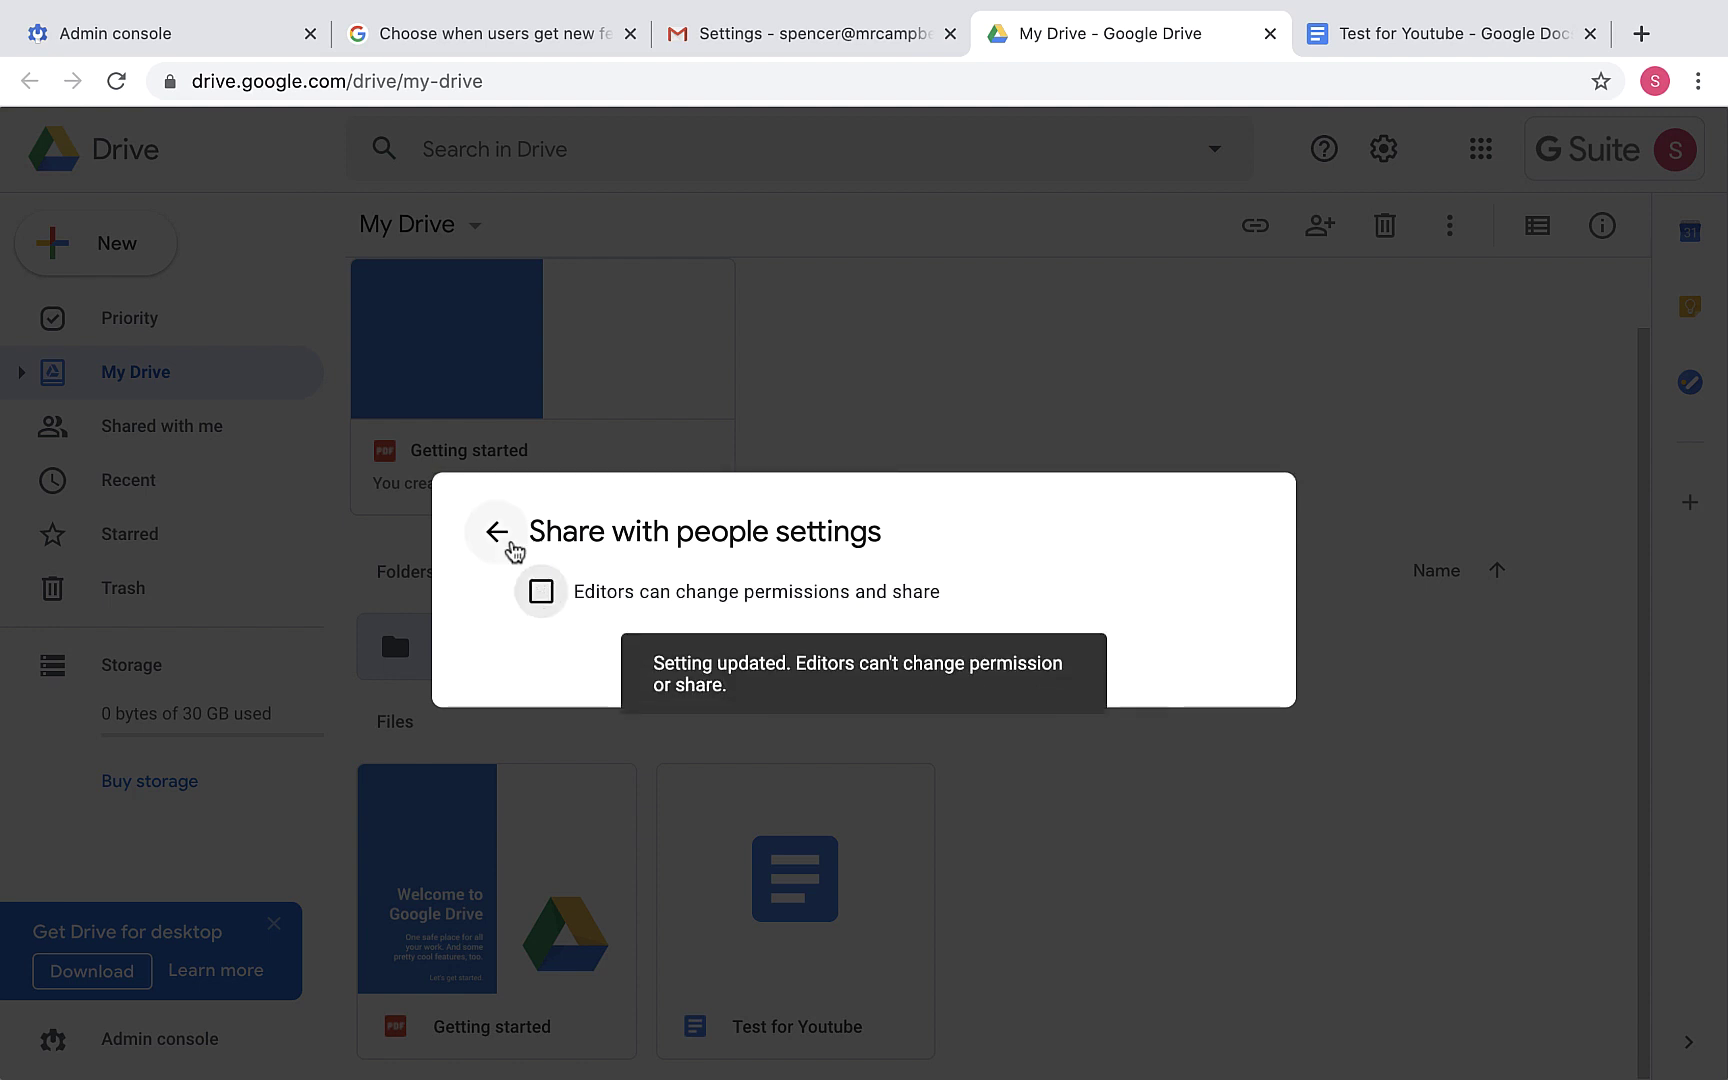
pyautogui.click(498, 534)
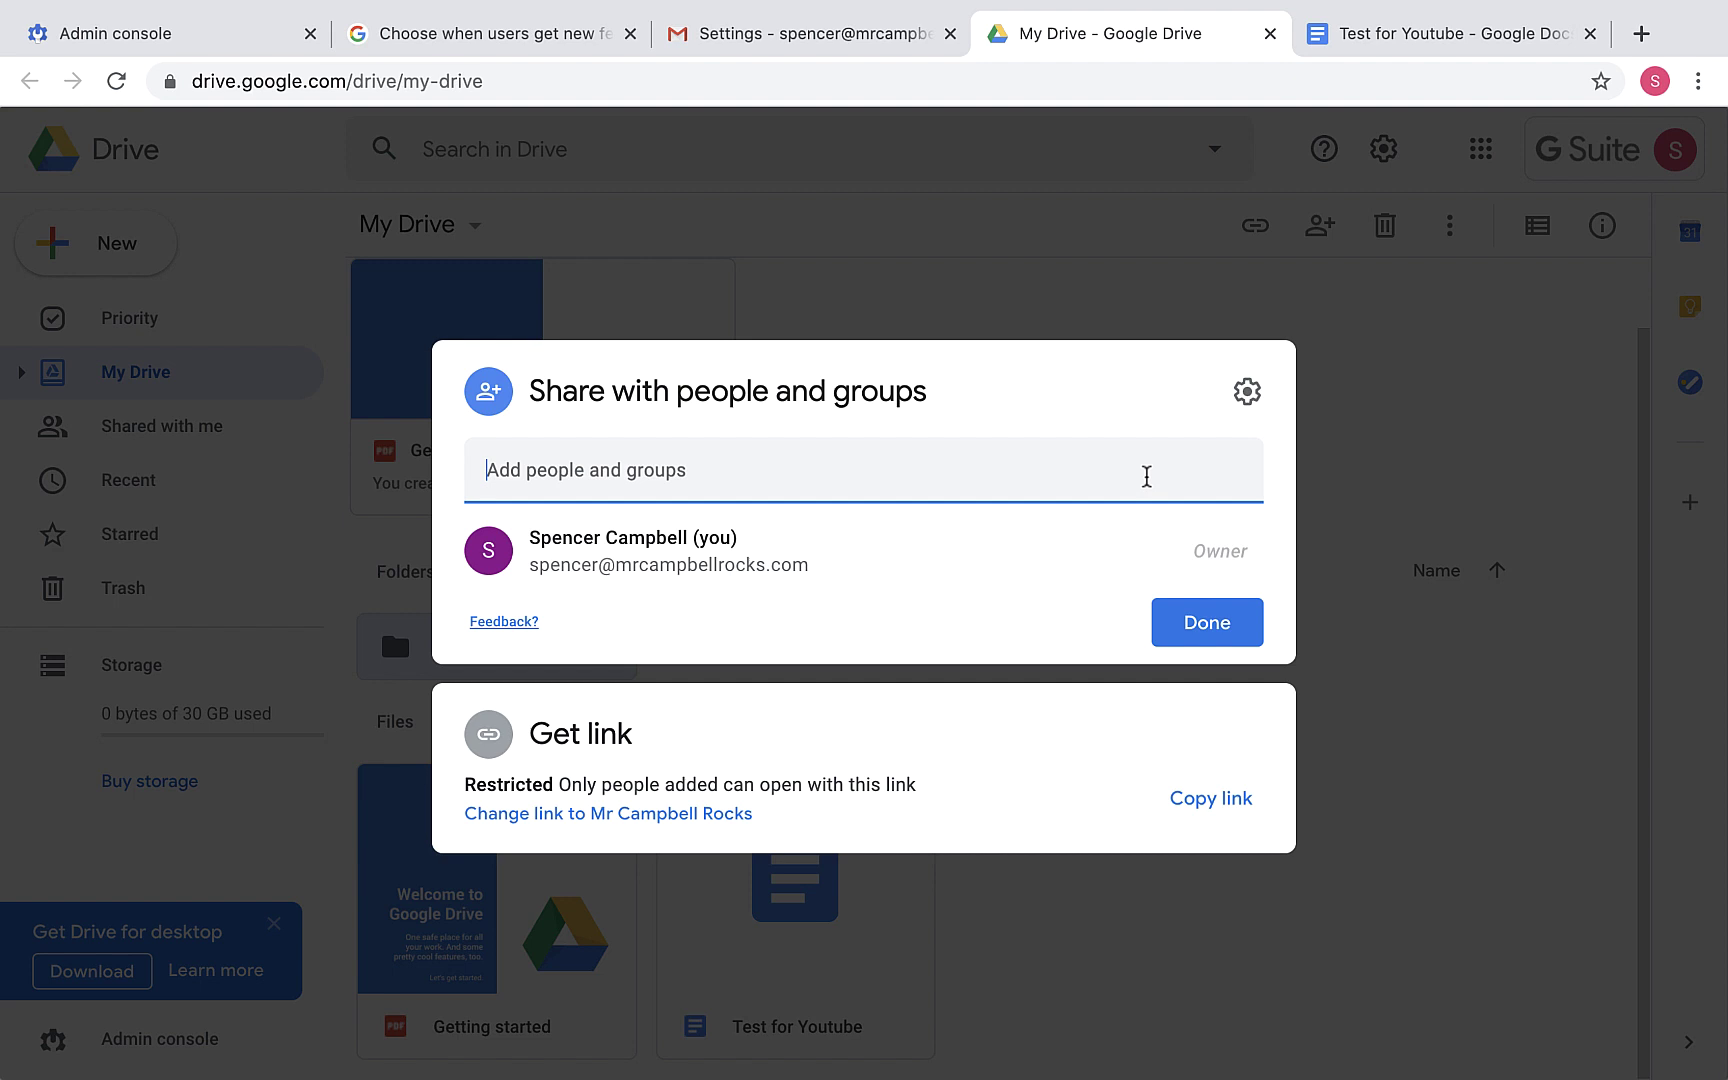
pyautogui.click(1146, 476)
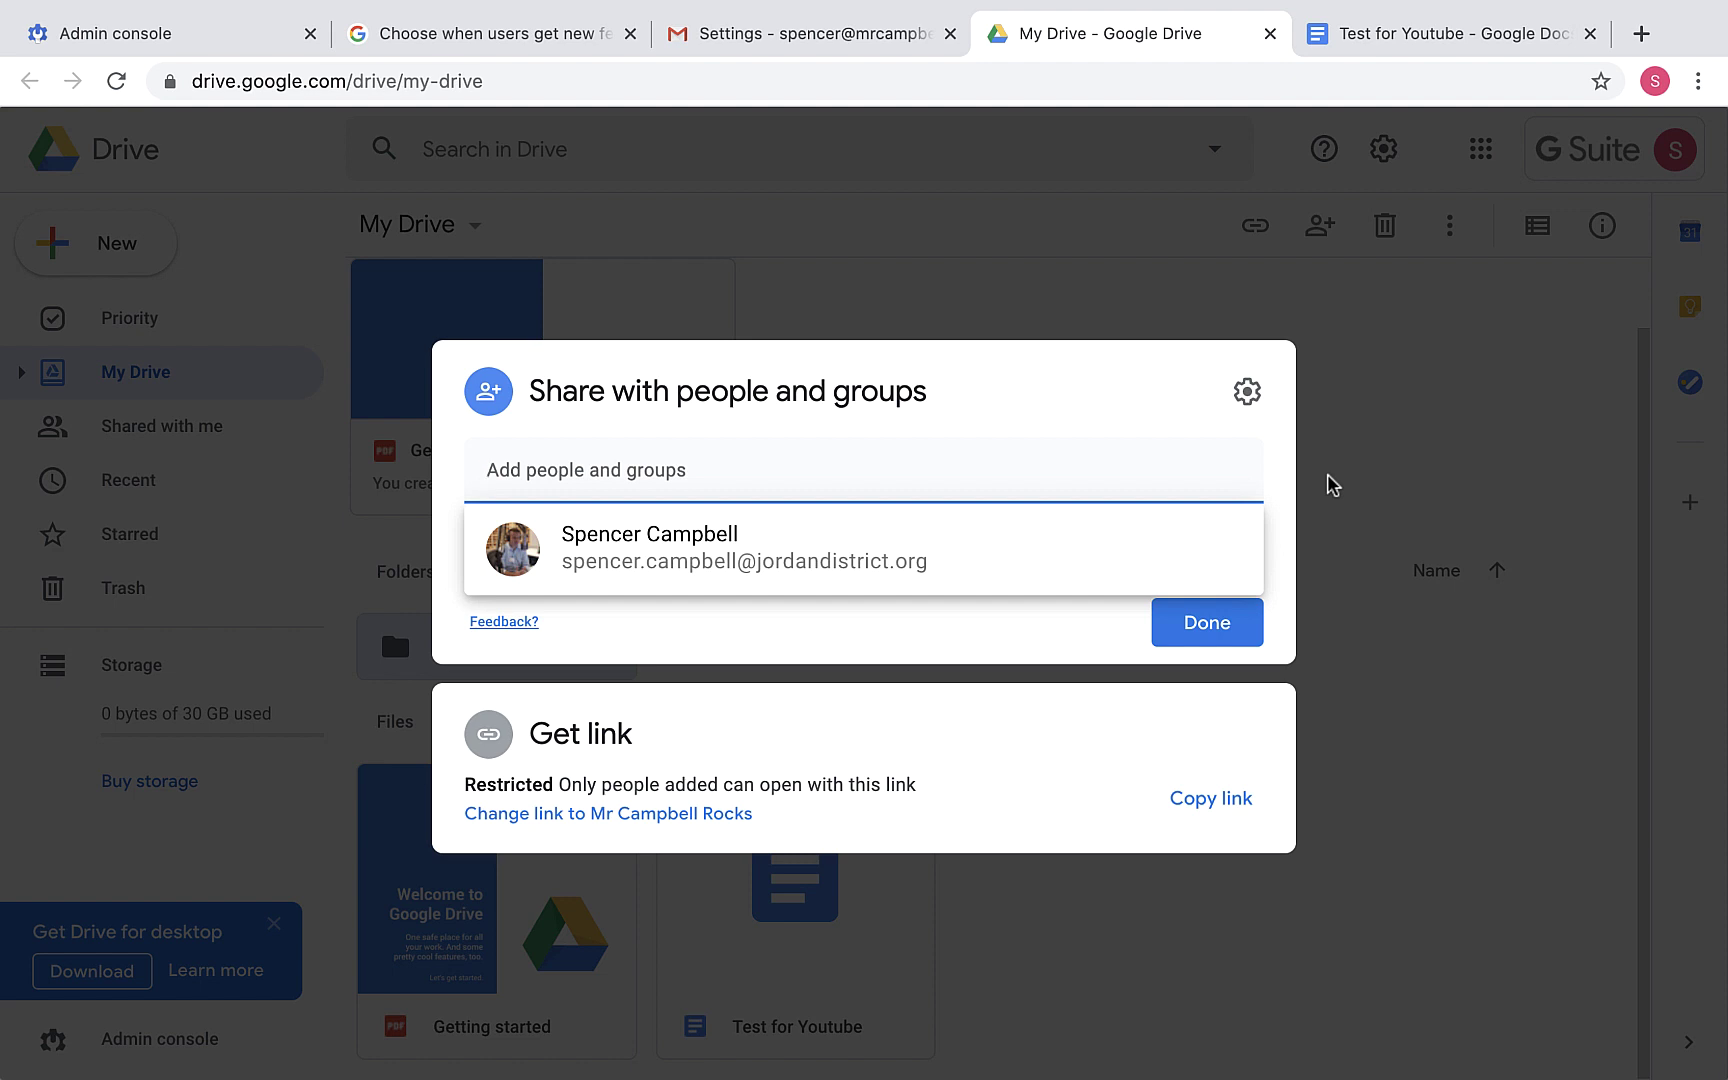
# Step: Close the folder's sharing window, open the old-style share for Test for Youtube, then select the document in Drive
pyautogui.click(1338, 484)
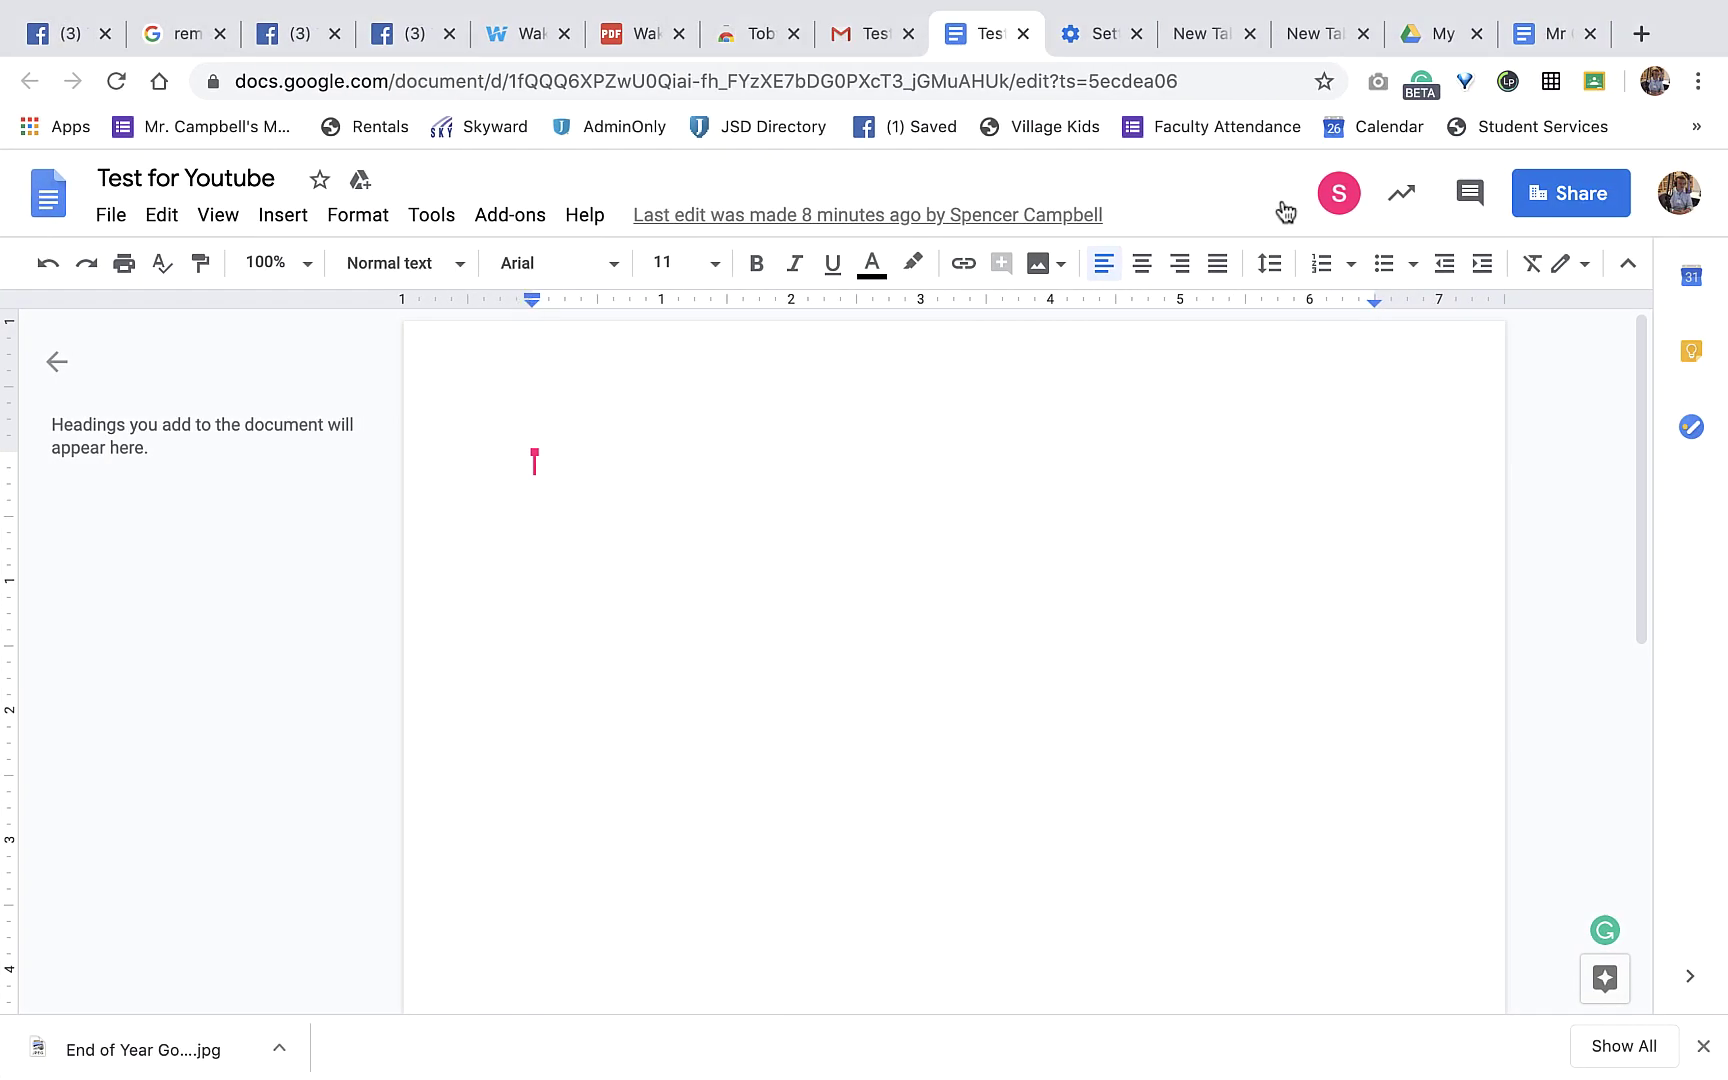
pyautogui.click(1566, 193)
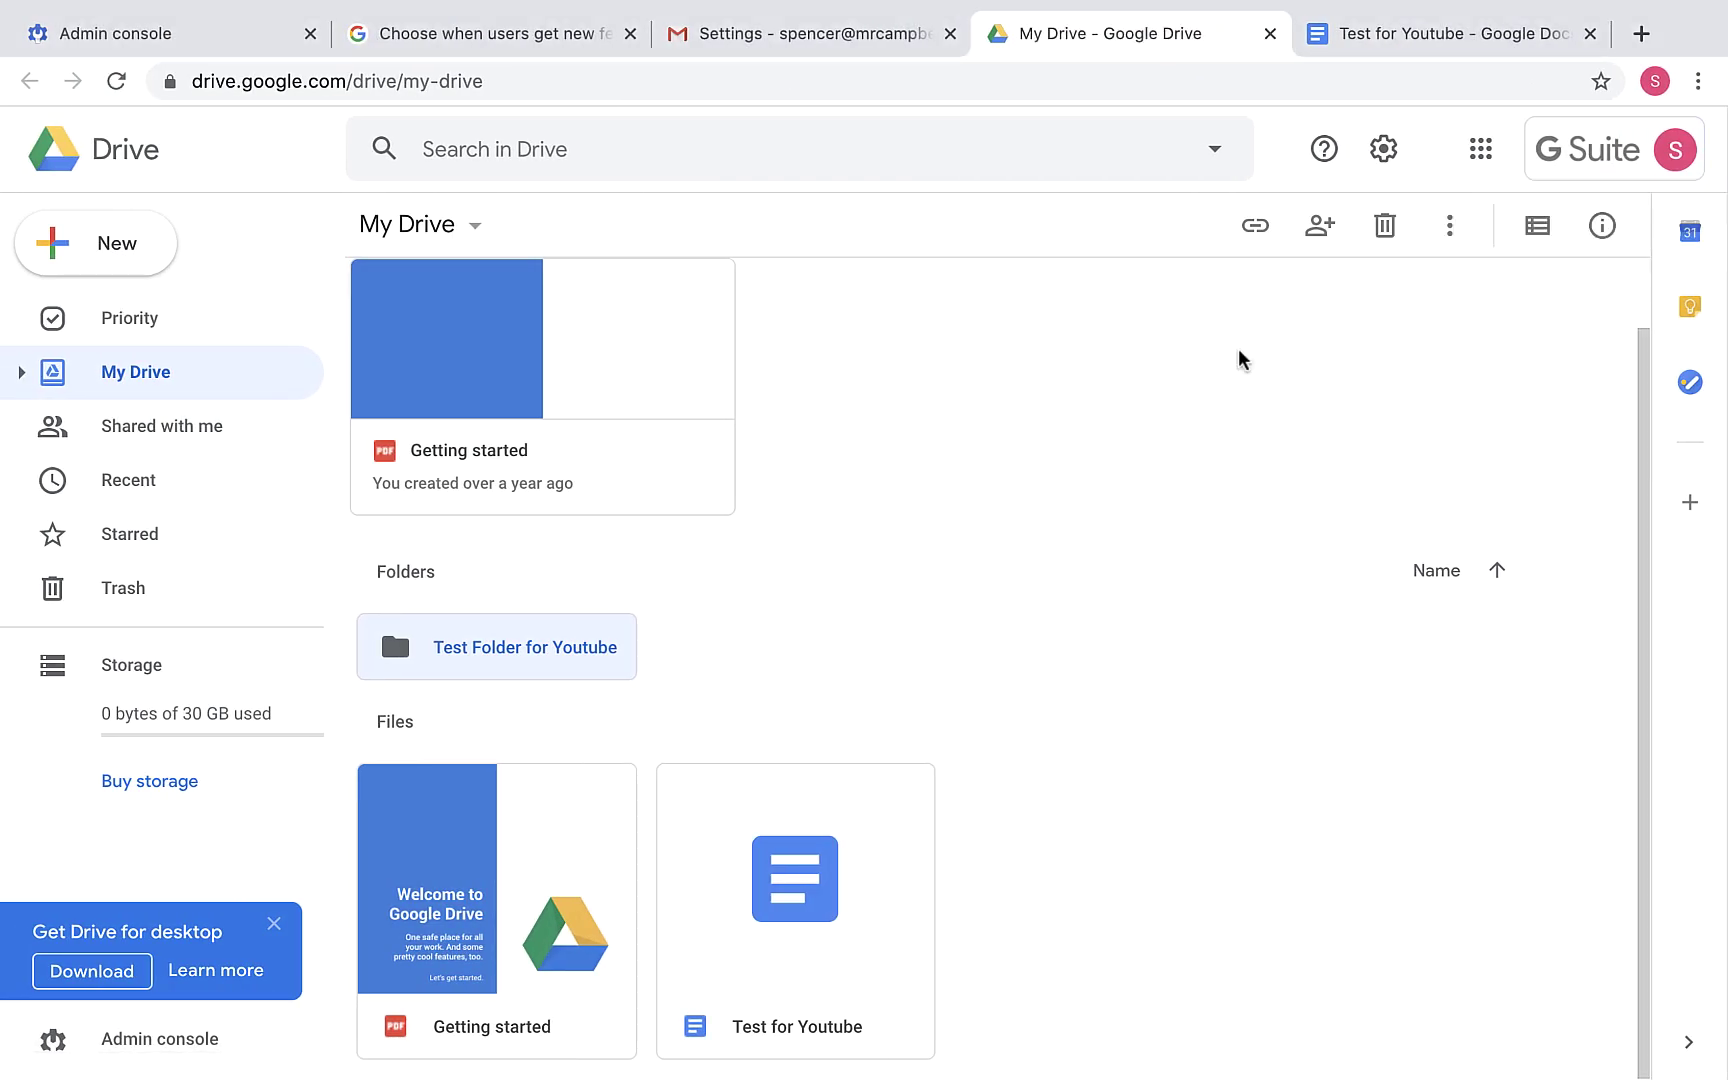
pyautogui.click(800, 868)
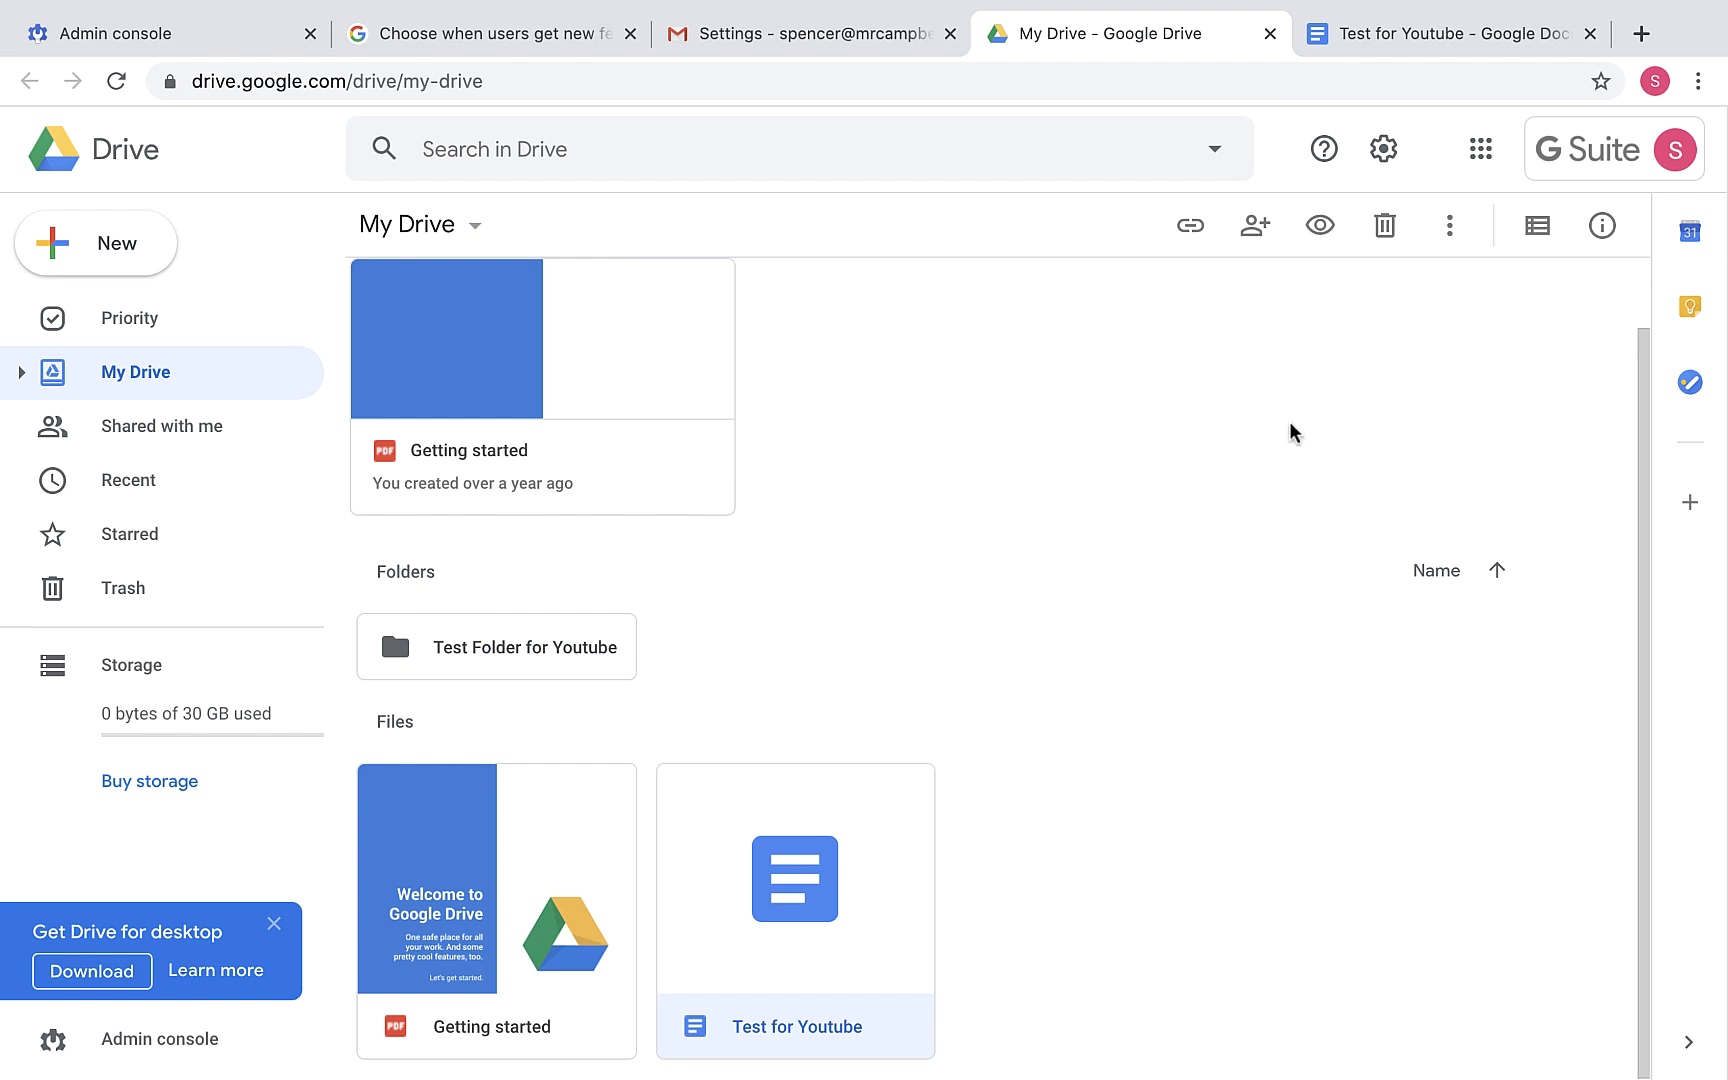
# Step: Open Drive's sharing for Test for Youtube and switch desktops to compare with the old dialog
pyautogui.rightClick(745, 866)
pyautogui.click(943, 386)
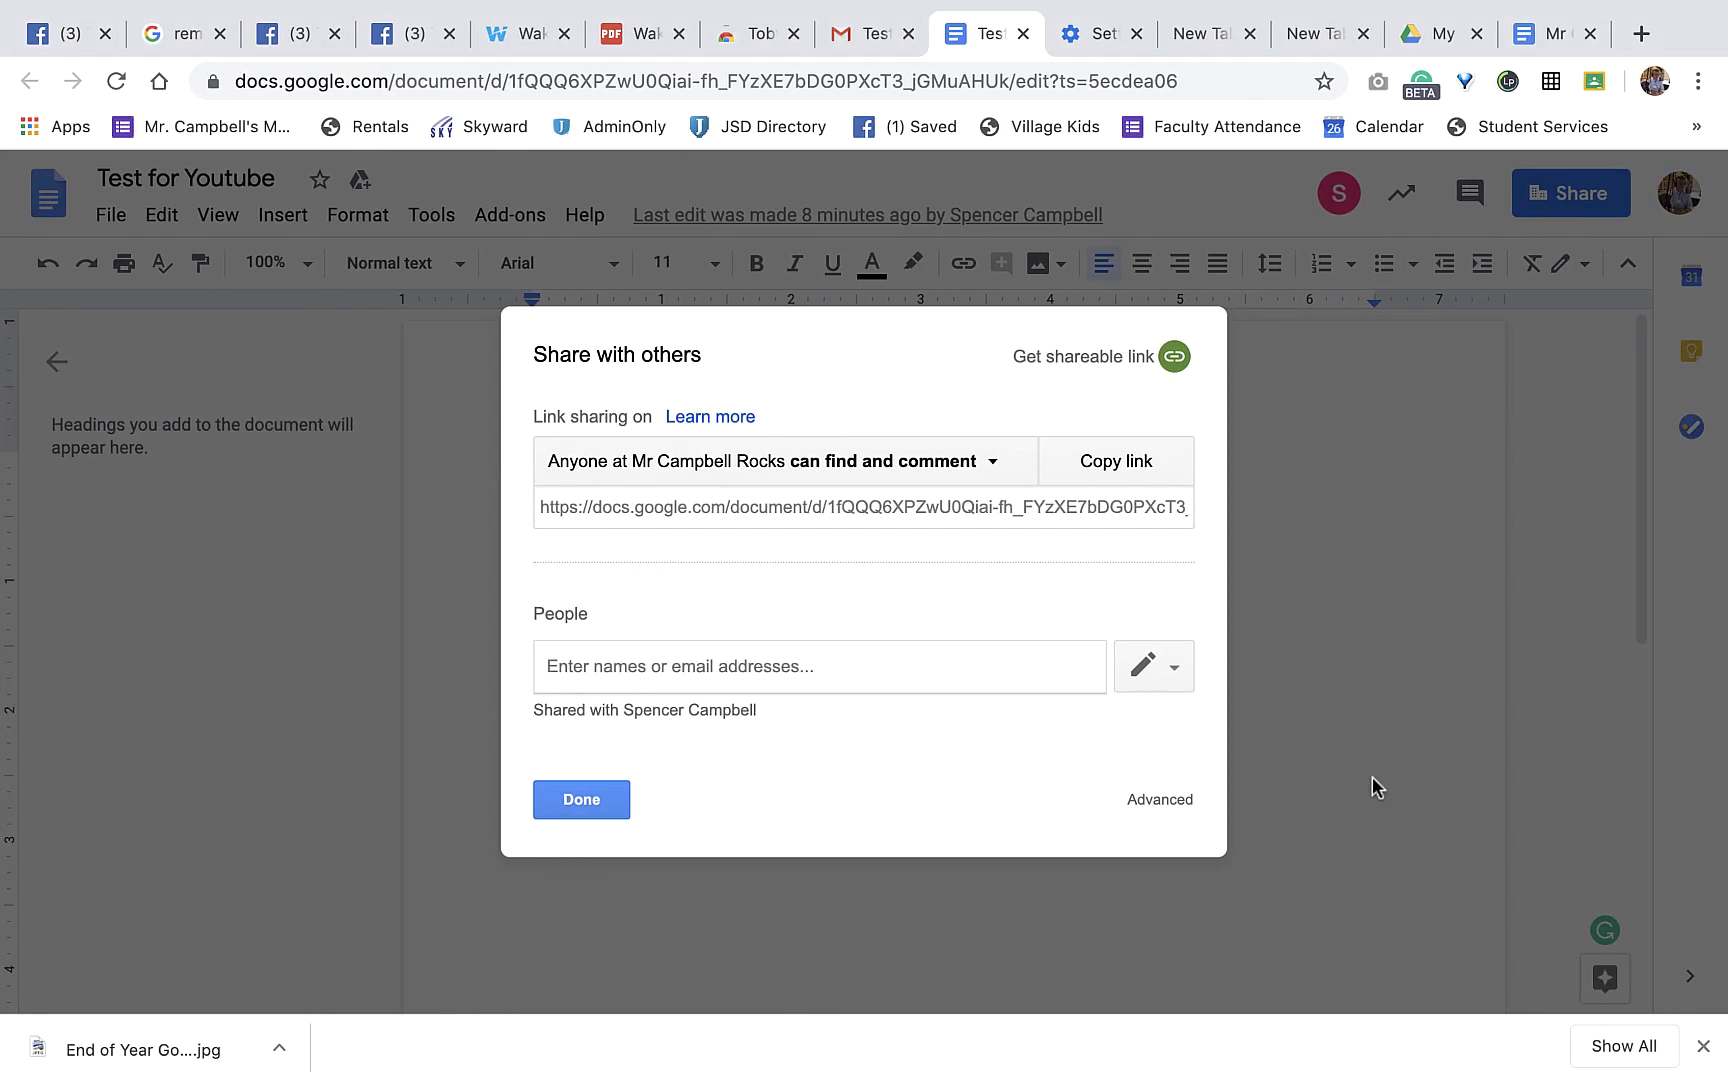
pyautogui.hotkey('ctrl', 'Left')
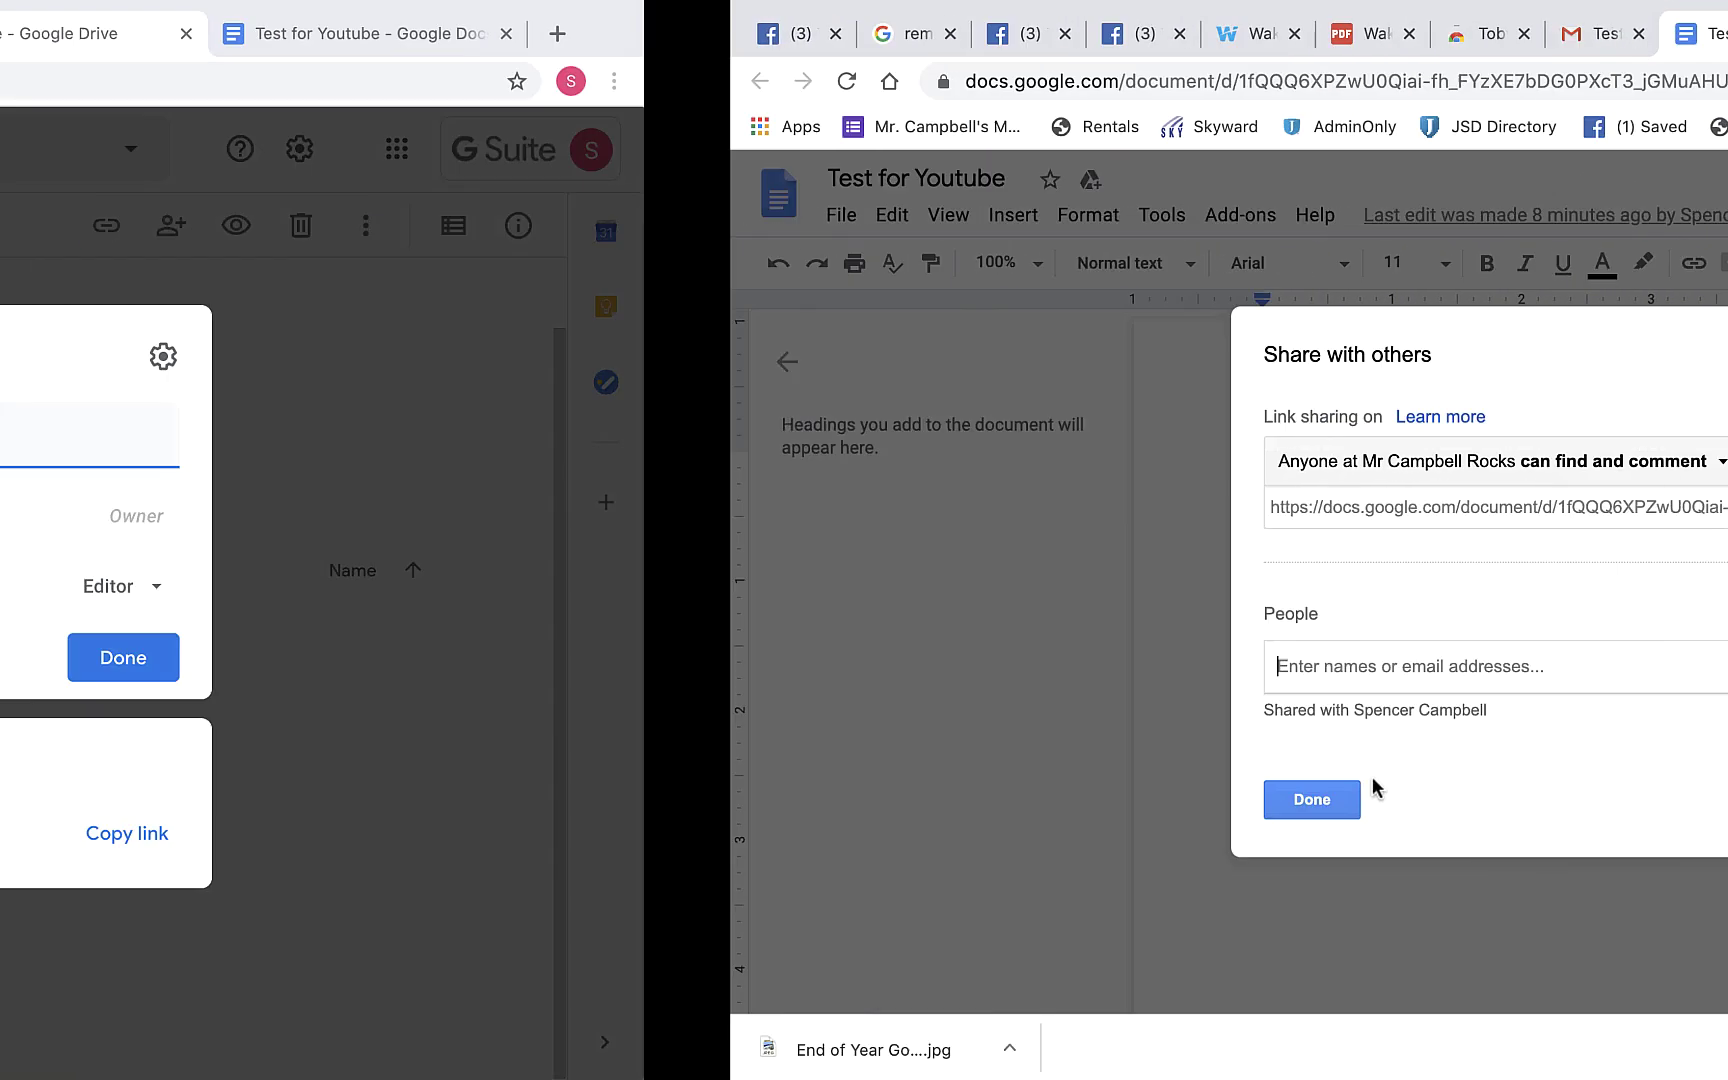